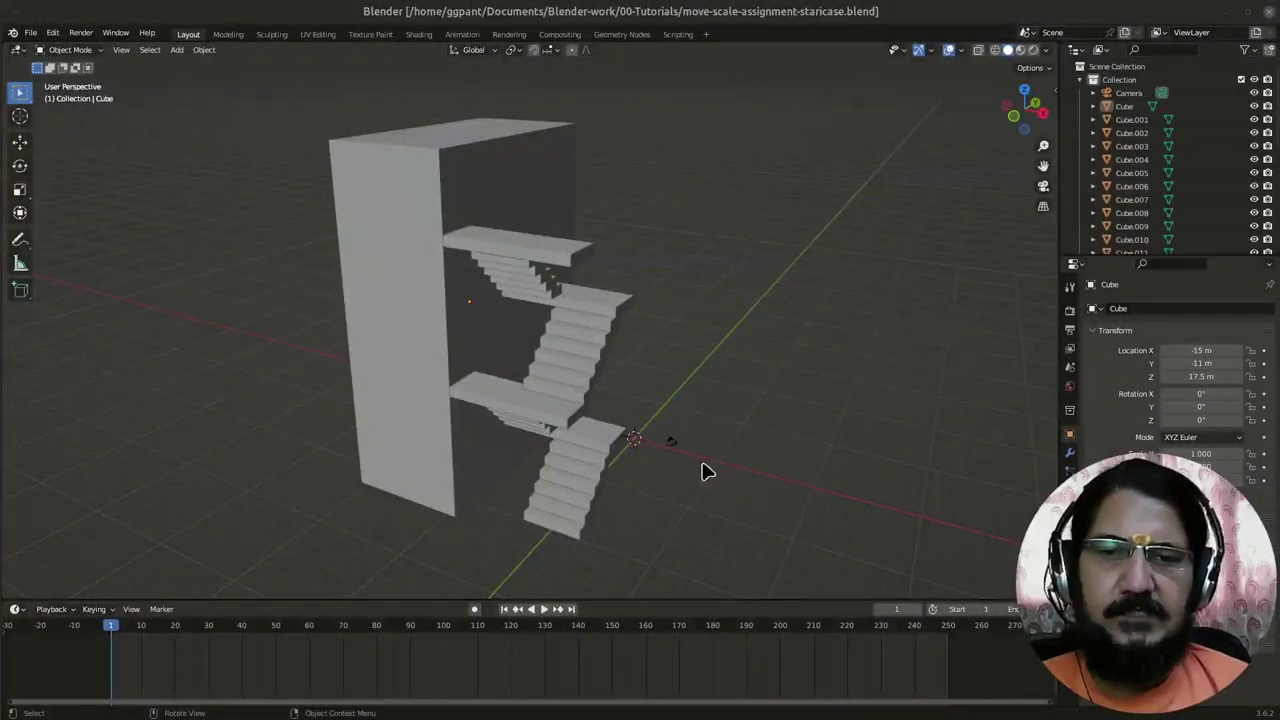
Step: Orbit the perspective view around the staircase to a new angle
{"action": "mouse_move", "coordinate": [700, 466]}
{"action": "middle_mouse_down"}
{"action": "mouse_move", "coordinate": [800, 466]}
{"action": "mouse_move", "coordinate": [651, 451]}
{"action": "mouse_move", "coordinate": [654, 466]}
{"action": "mouse_move", "coordinate": [583, 491]}
{"action": "mouse_move", "coordinate": [556, 477]}
{"action": "mouse_move", "coordinate": [763, 460]}
{"action": "middle_mouse_up"}
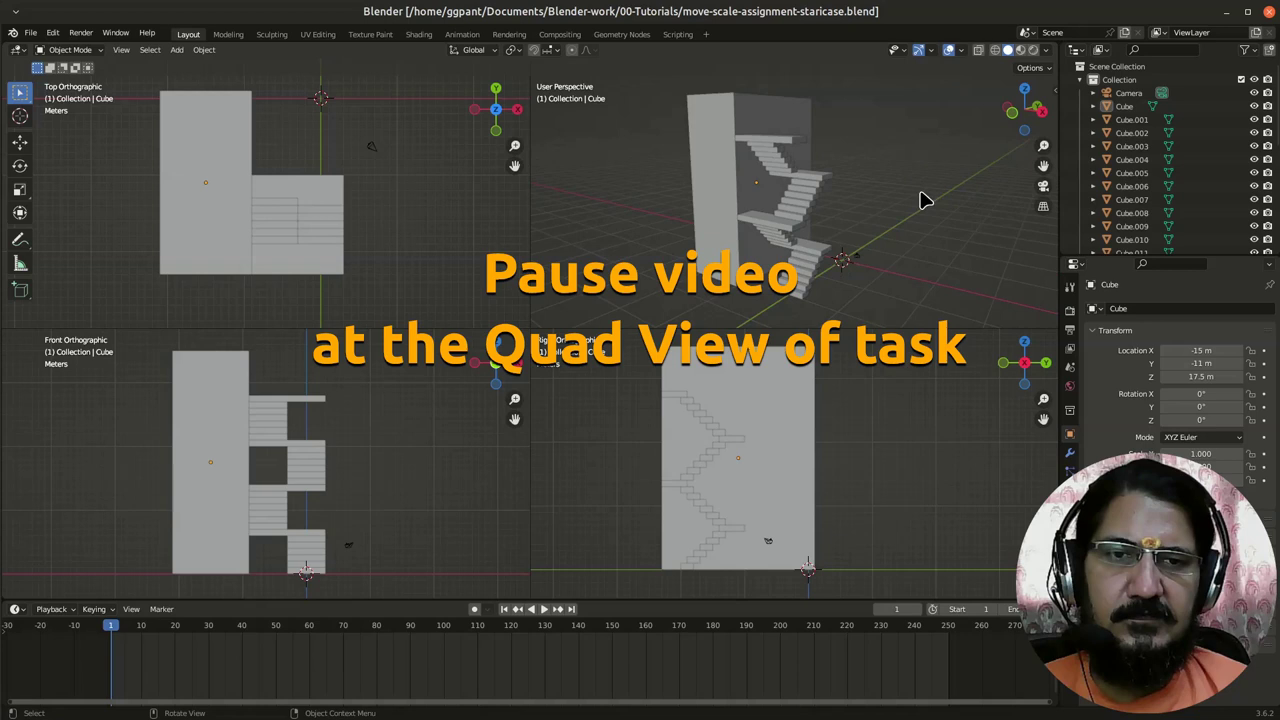
{"action": "middle_click_drag", "start_coordinate": [925, 200], "coordinate": [887, 205]}
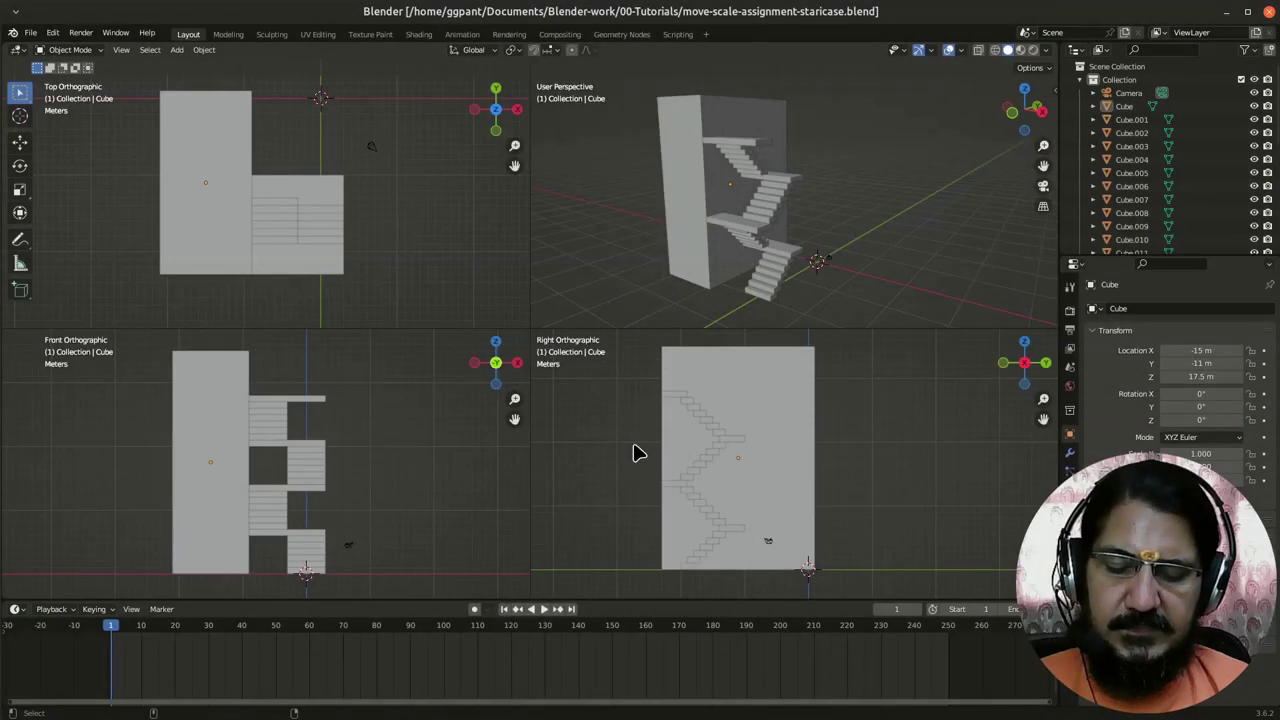
Step: In a single front view, move the building and all steps 19 m along negative X
{"action": "key", "text": "ctrl+alt+q"}
{"action": "key", "text": "KP_3"}
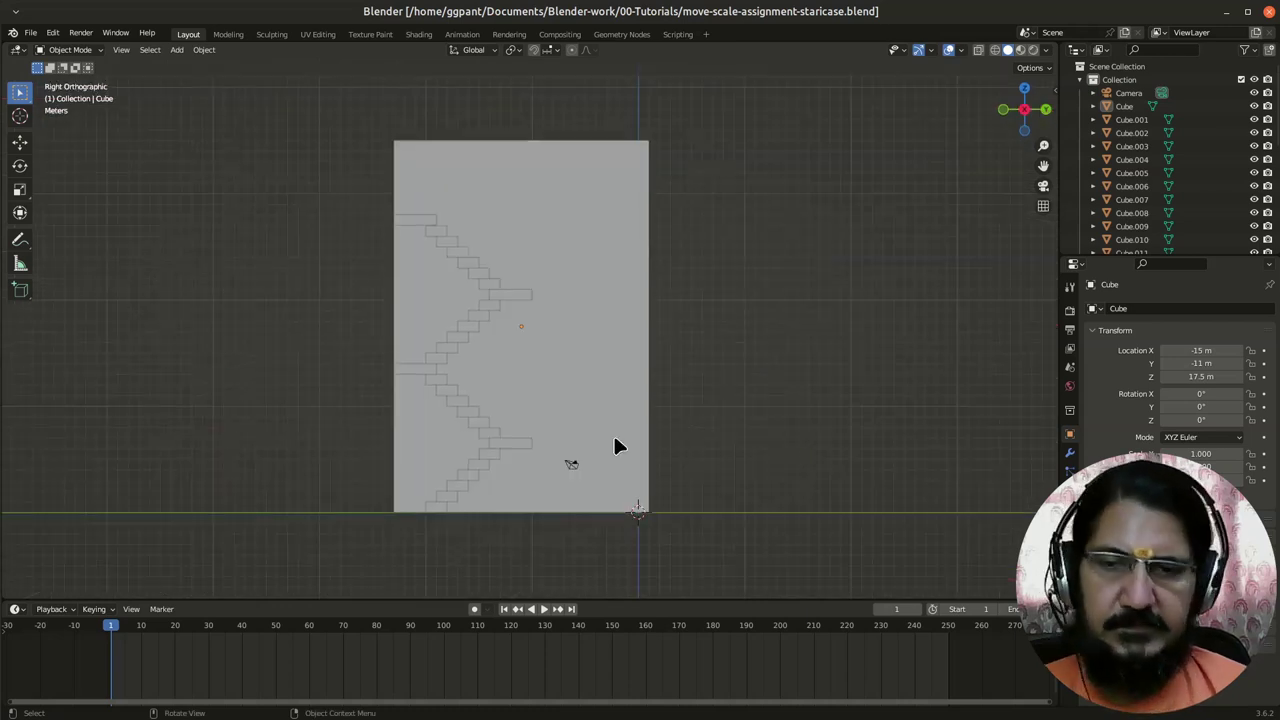
{"action": "key", "text": "KP_1"}
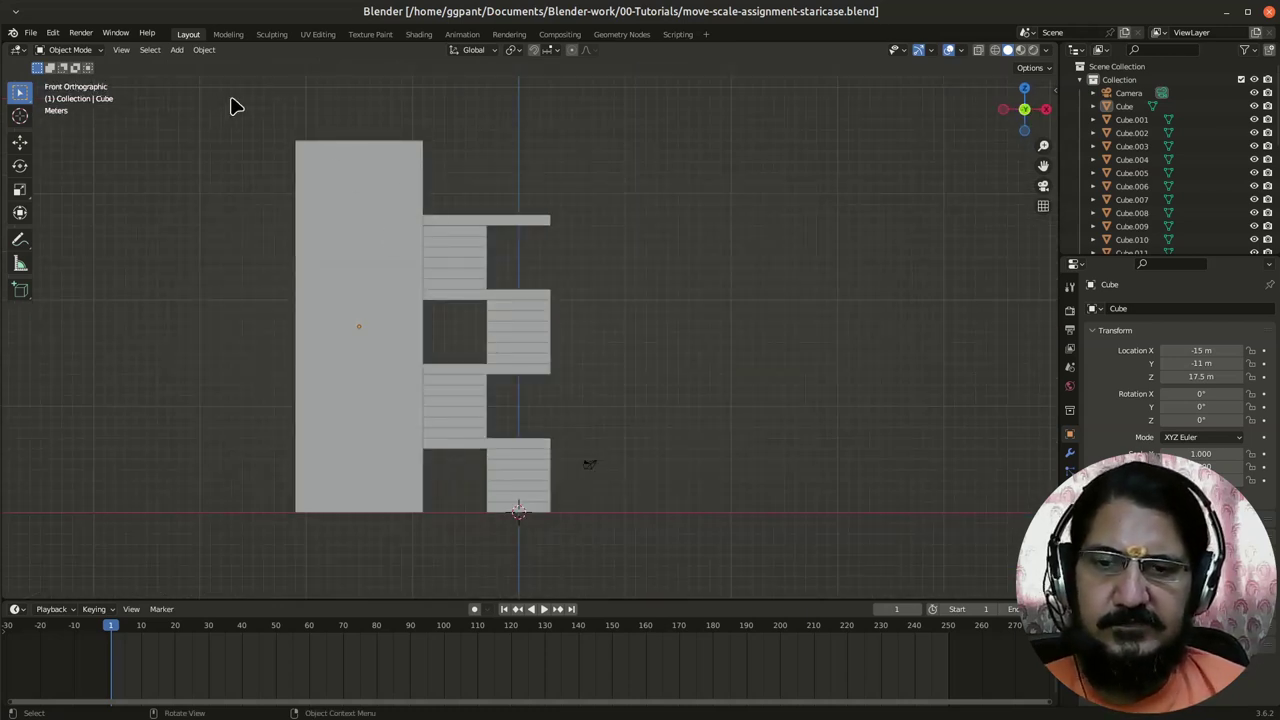
{"action": "left_click_drag", "start_coordinate": [230, 106], "coordinate": [567, 571]}
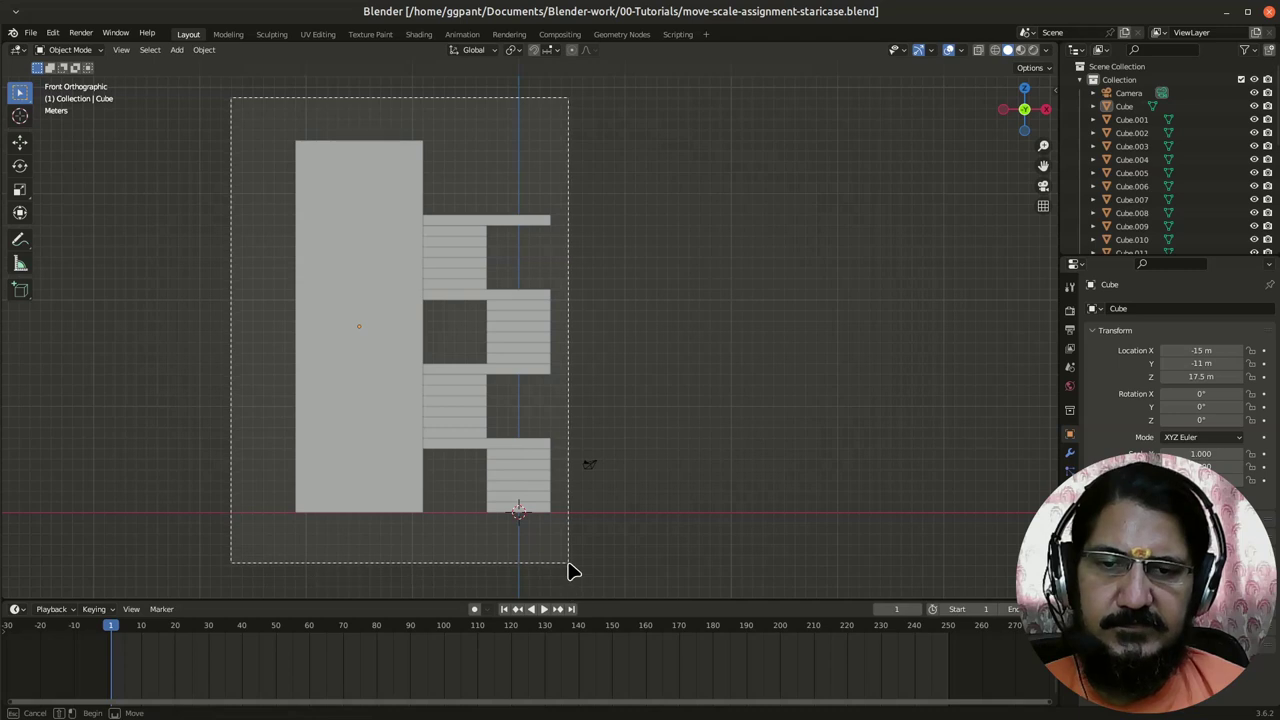
{"action": "key", "text": "g"}
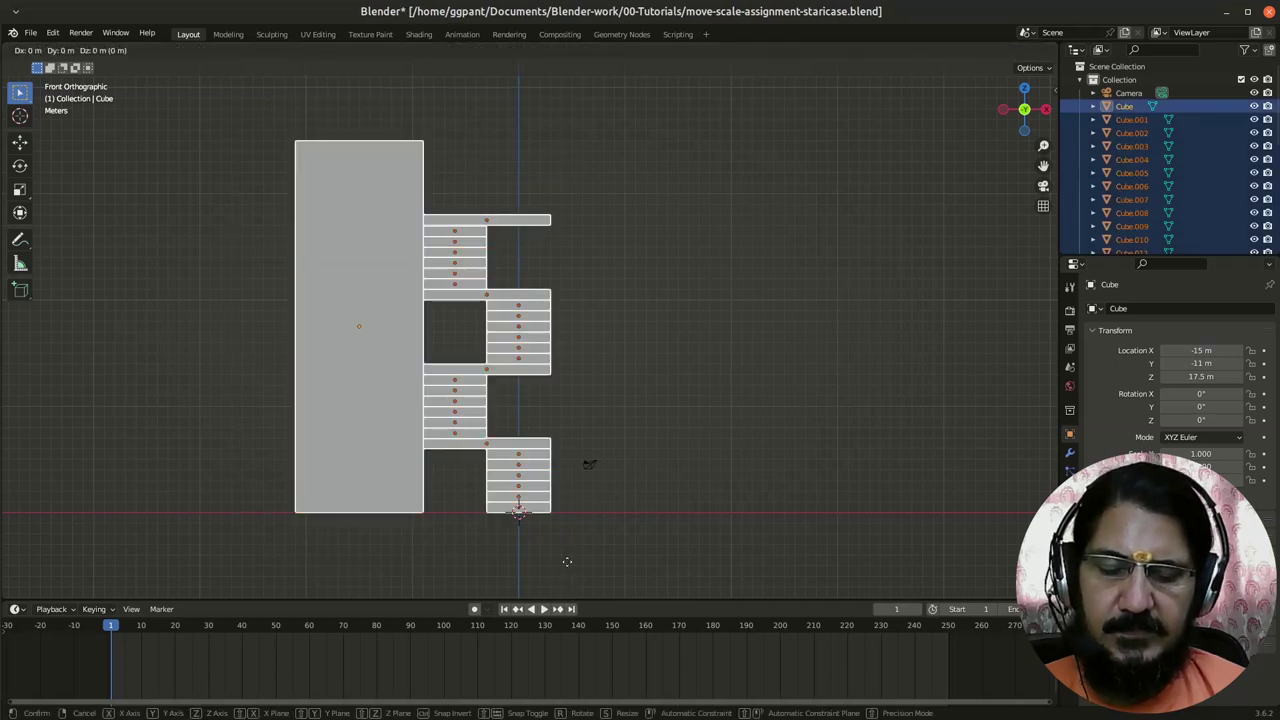
{"action": "key", "text": "x"}
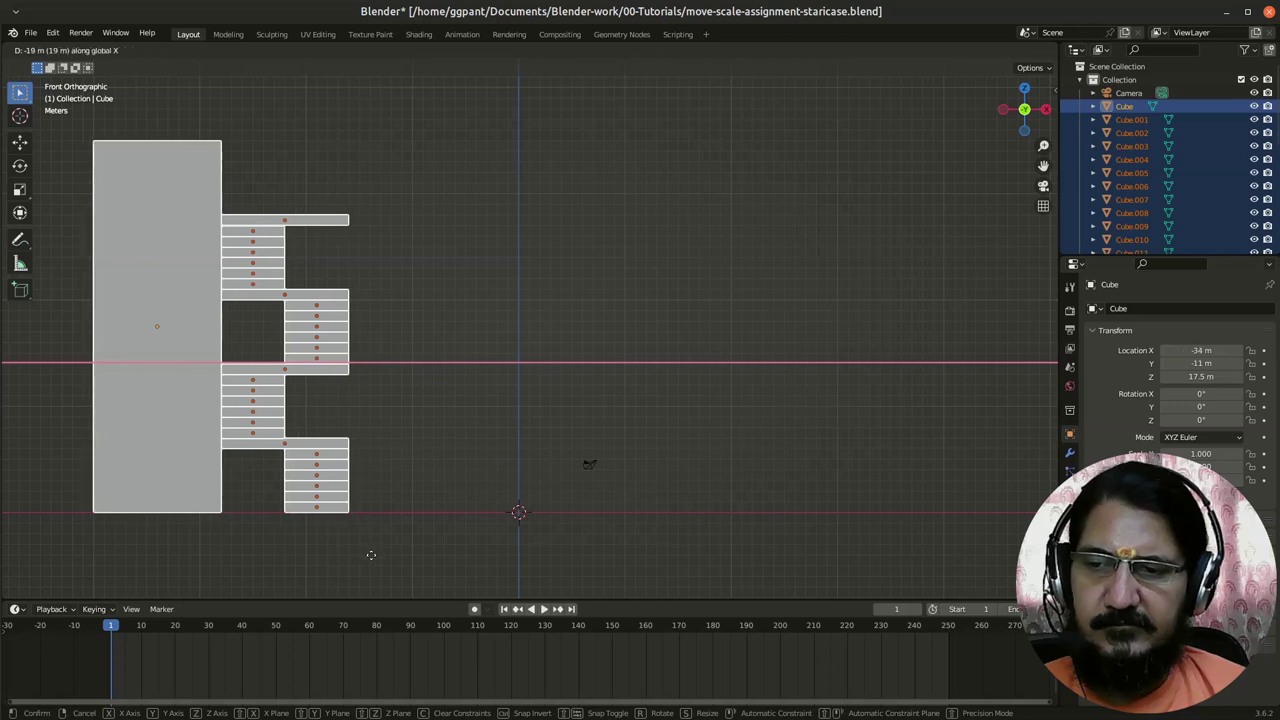
{"action": "left_click", "coordinate": [366, 557]}
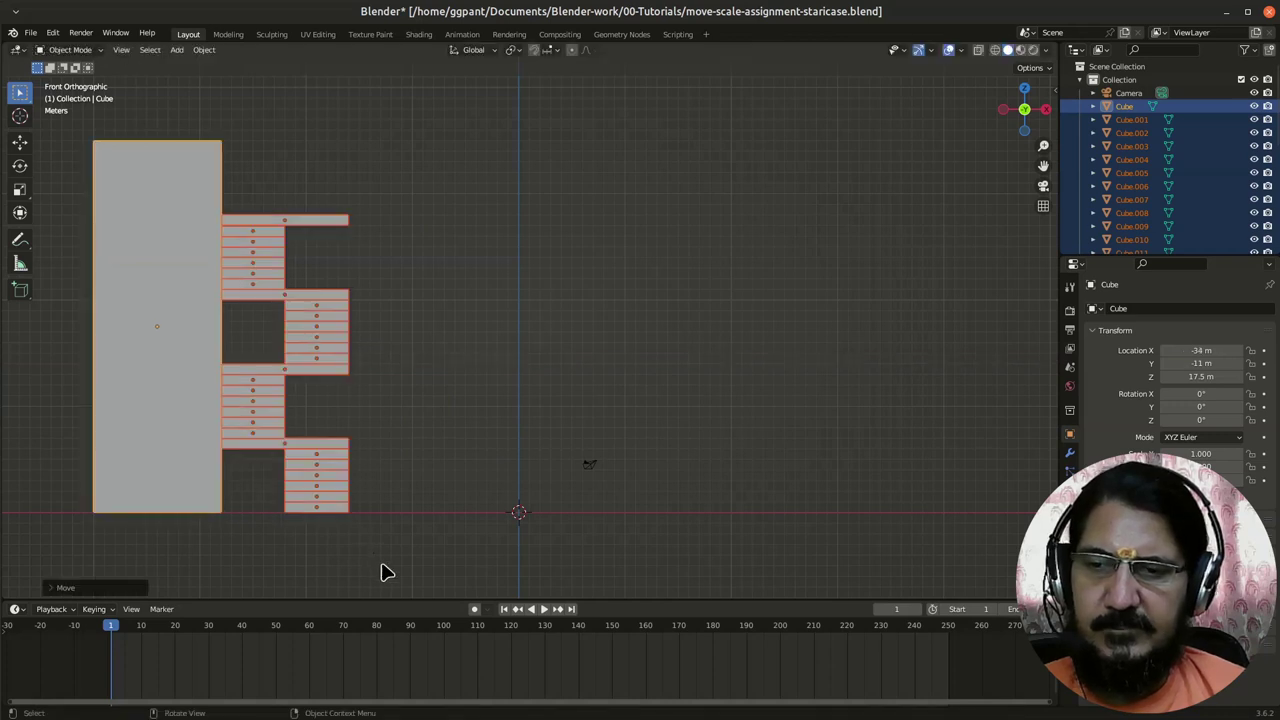
Step: Recentre the view on the staircase and select the bottom step, Cube.012
{"action": "left_click", "coordinate": [598, 550]}
{"action": "middle_click_drag", "start_coordinate": [600, 566], "coordinate": [611, 469], "text": "shift"}
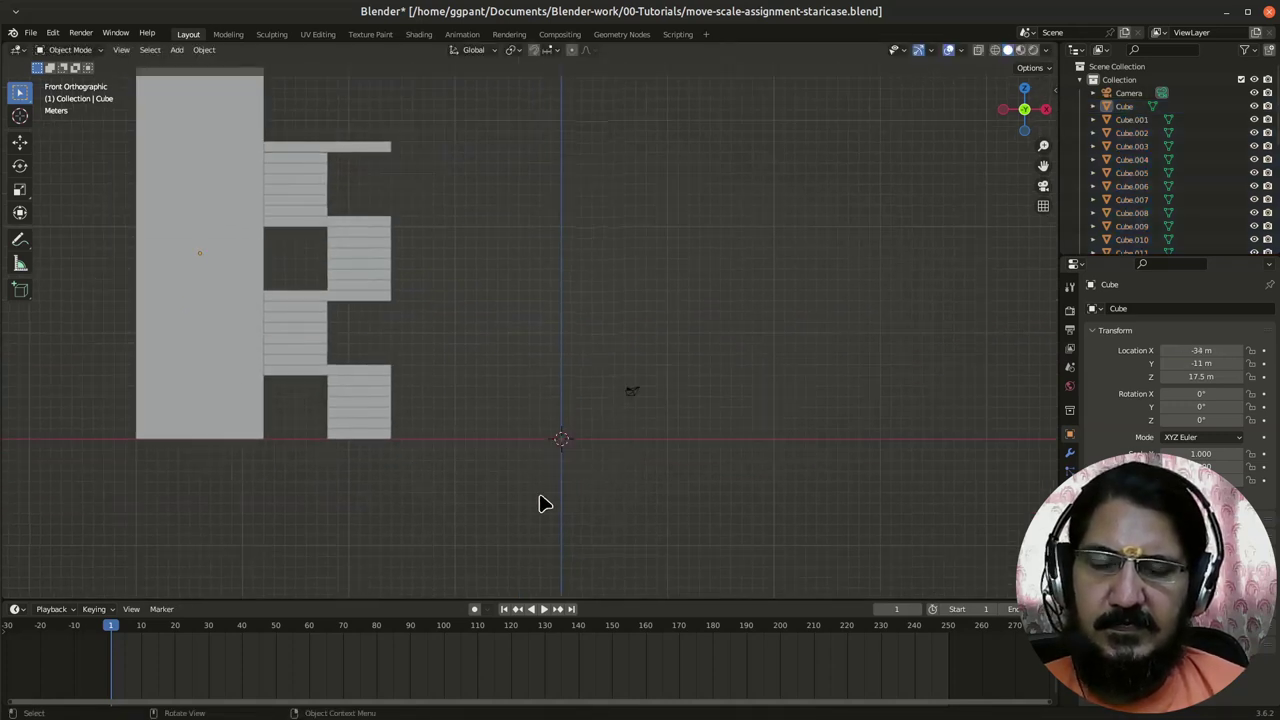
{"action": "scroll", "coordinate": [502, 486], "scroll_direction": "up", "scroll_amount": 1}
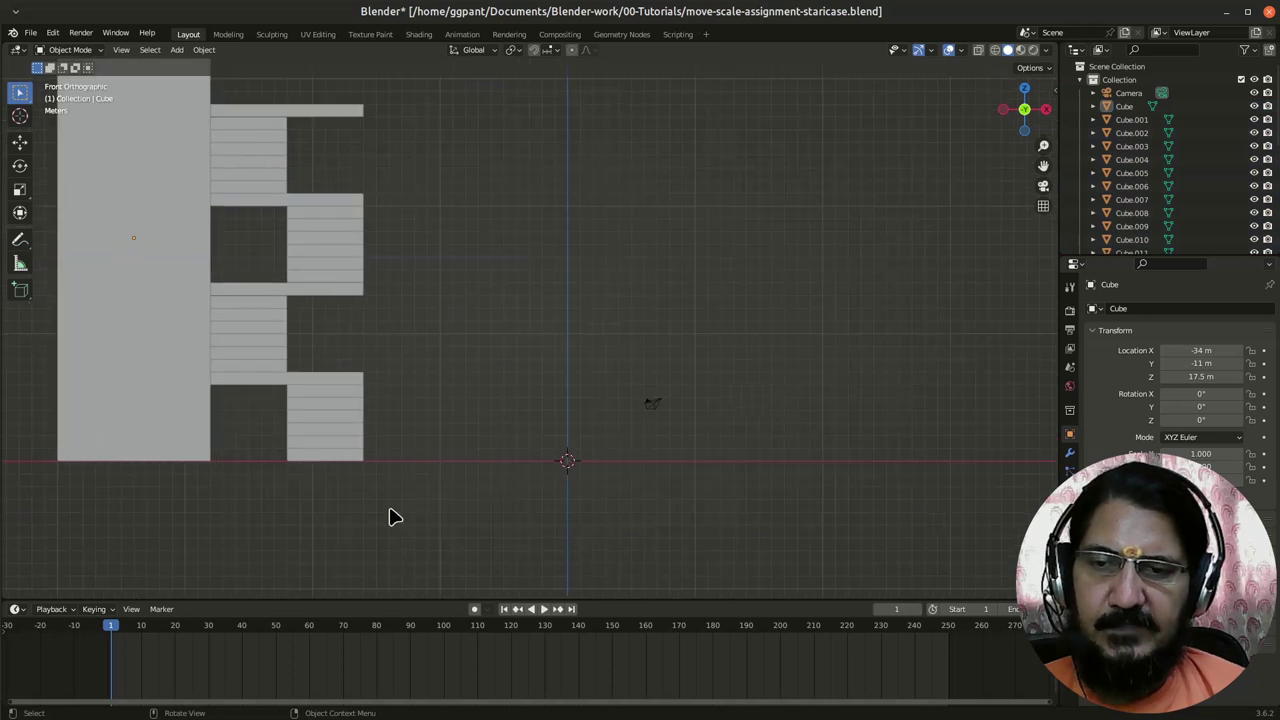
{"action": "left_click", "coordinate": [316, 459]}
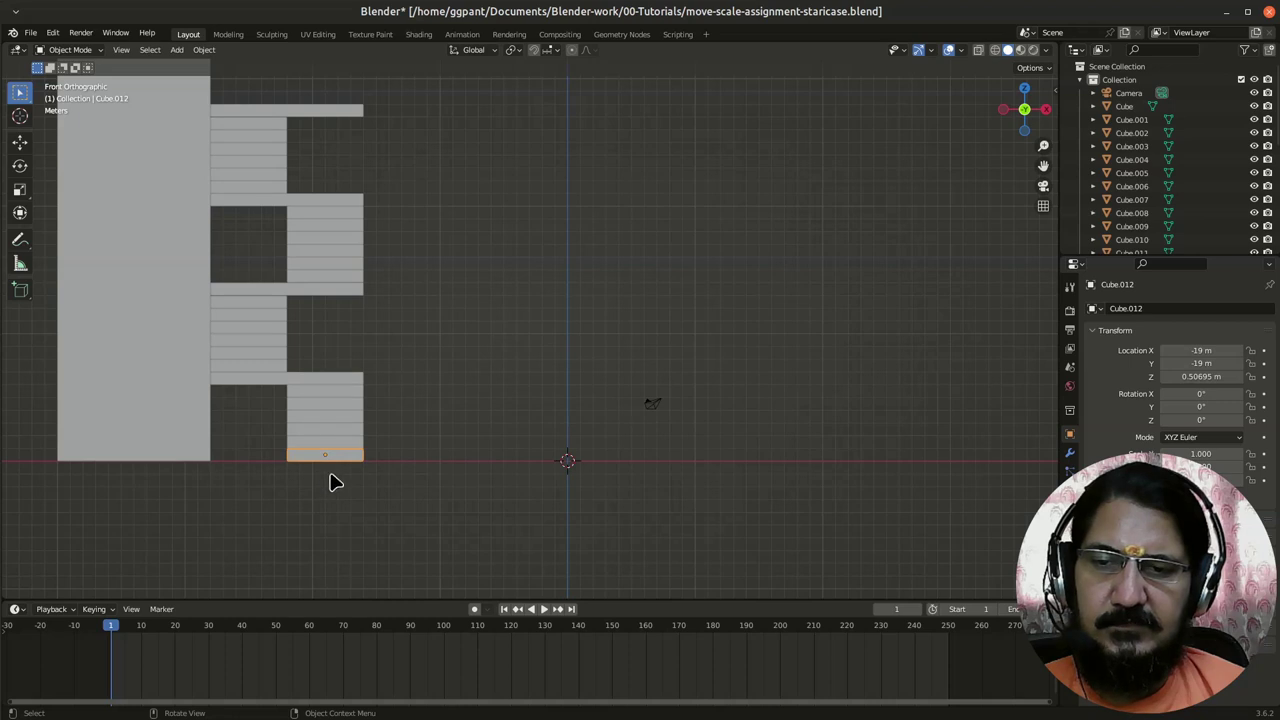
Step: Add a new cube, Cube.029, at the world origin and scale it to 0.5
{"action": "left_click", "coordinate": [503, 462]}
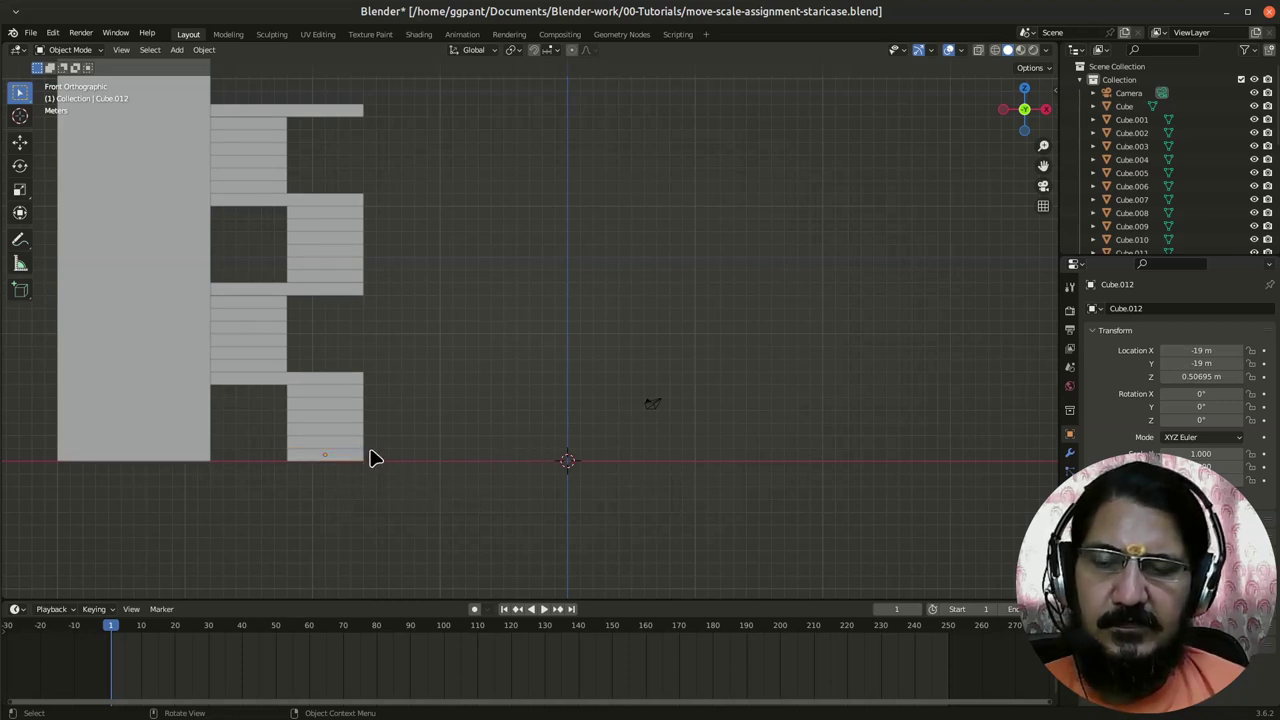
{"action": "key", "text": "shift+a"}
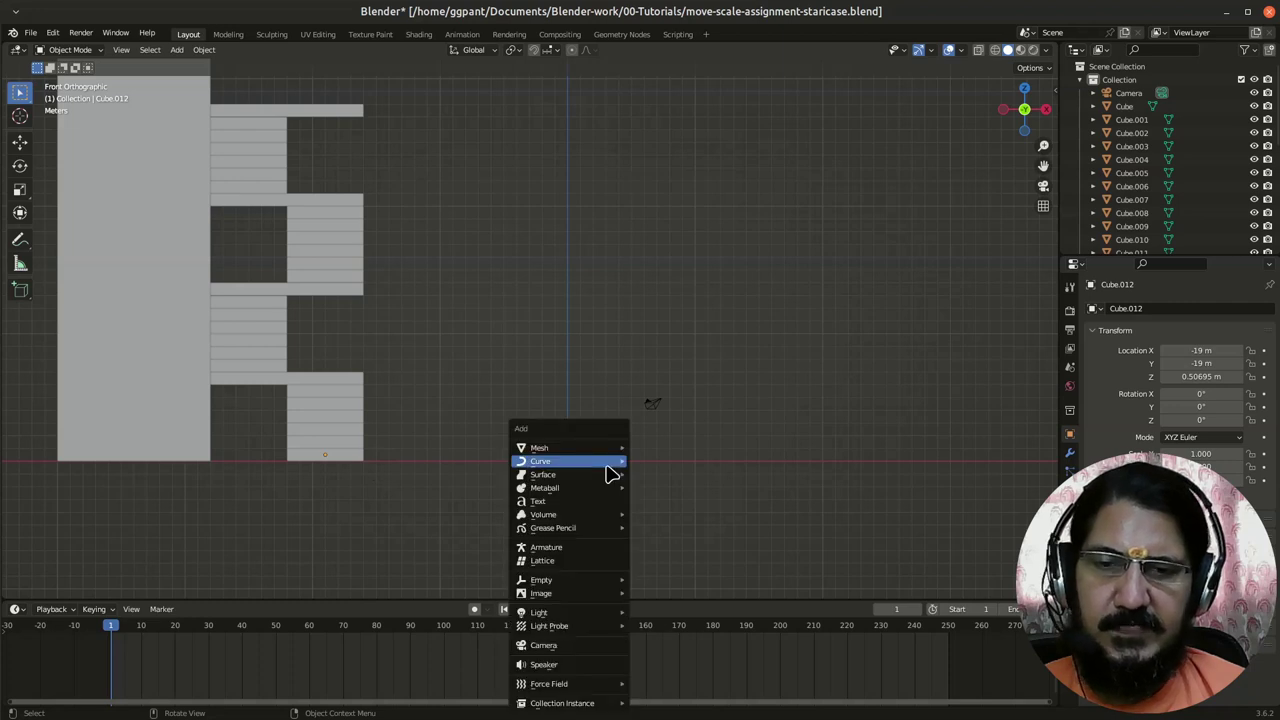
{"action": "left_click", "coordinate": [677, 460]}
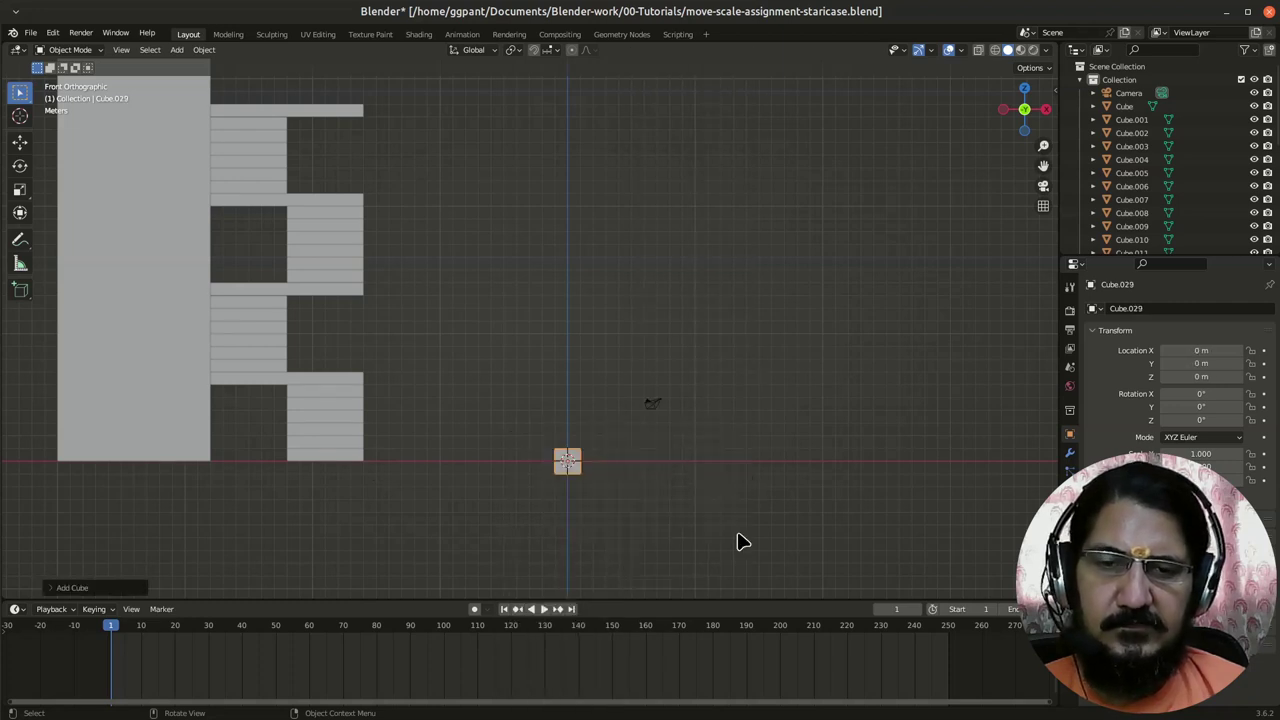
{"action": "key", "text": "s"}
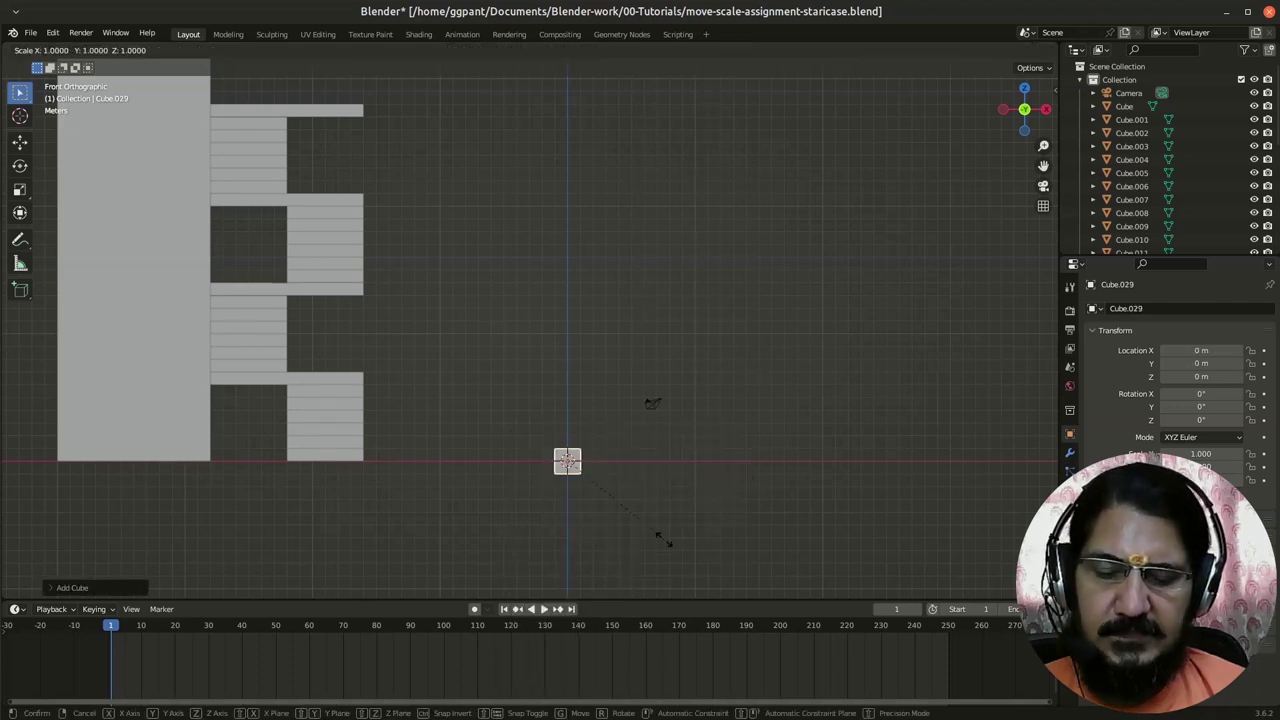
{"action": "type", "text": "5"}
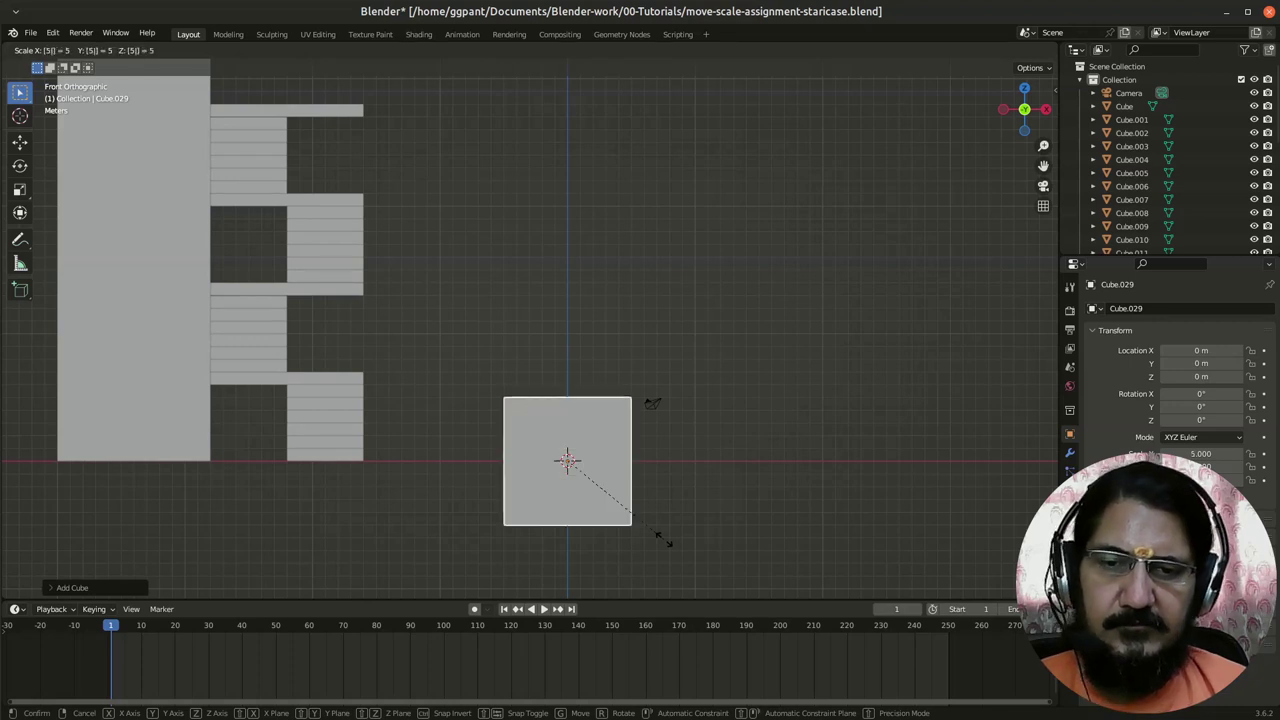
{"action": "key", "text": "BackSpace"}
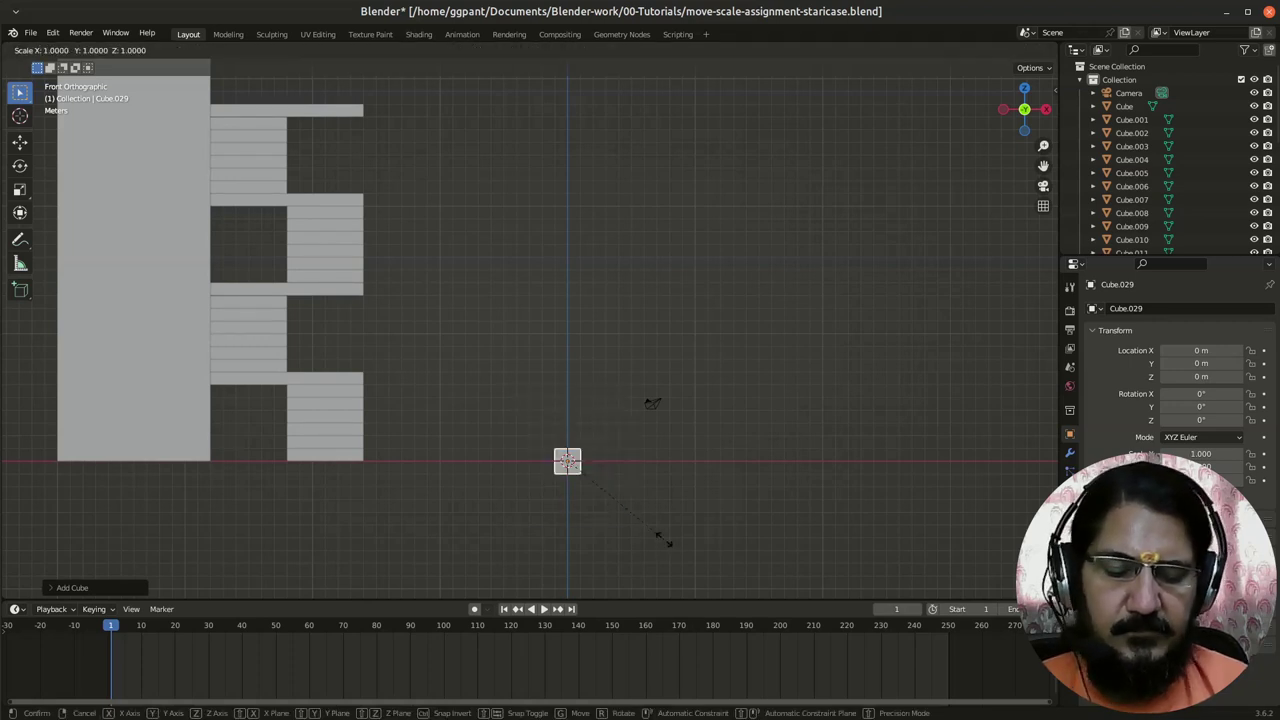
{"action": "type", "text": ".5"}
{"action": "key", "text": "Return"}
{"action": "scroll", "coordinate": [663, 543], "scroll_direction": "up", "scroll_amount": 1}
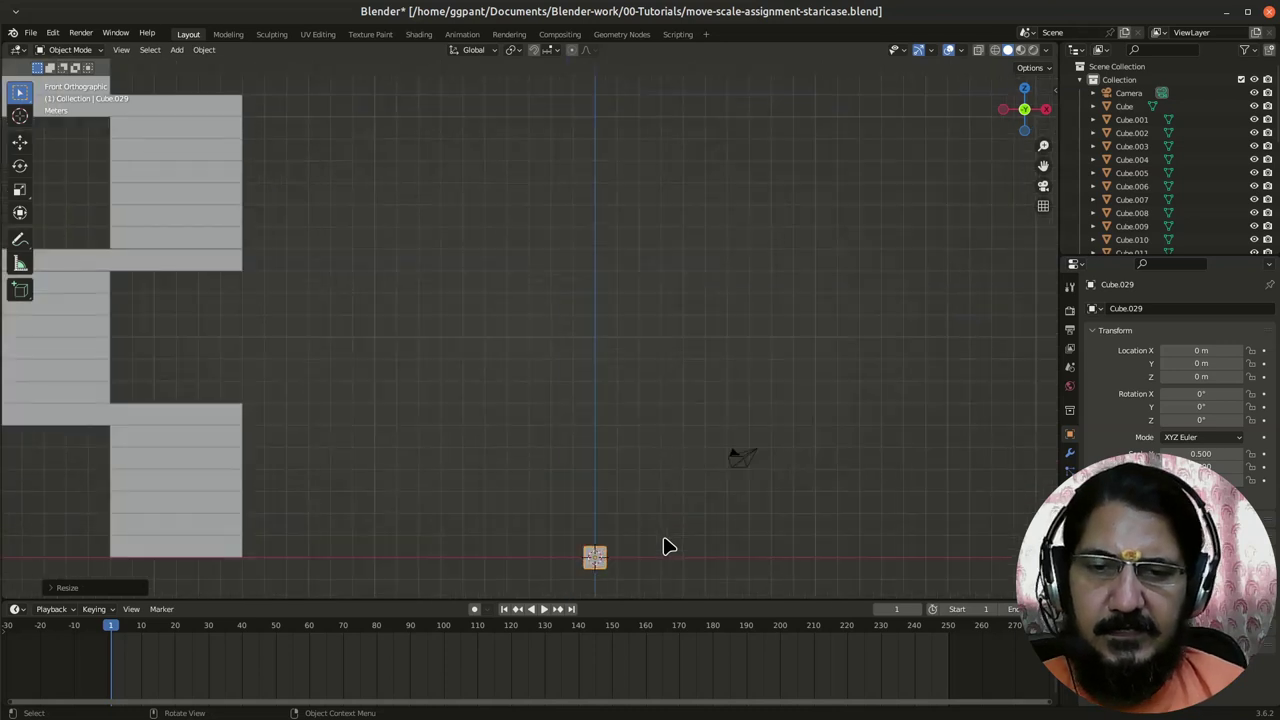
{"action": "mouse_move", "coordinate": [663, 543]}
{"action": "middle_mouse_down", "text": "shift"}
{"action": "mouse_move", "coordinate": [778, 352]}
{"action": "mouse_move", "coordinate": [828, 429]}
{"action": "middle_mouse_up", "text": "shift"}
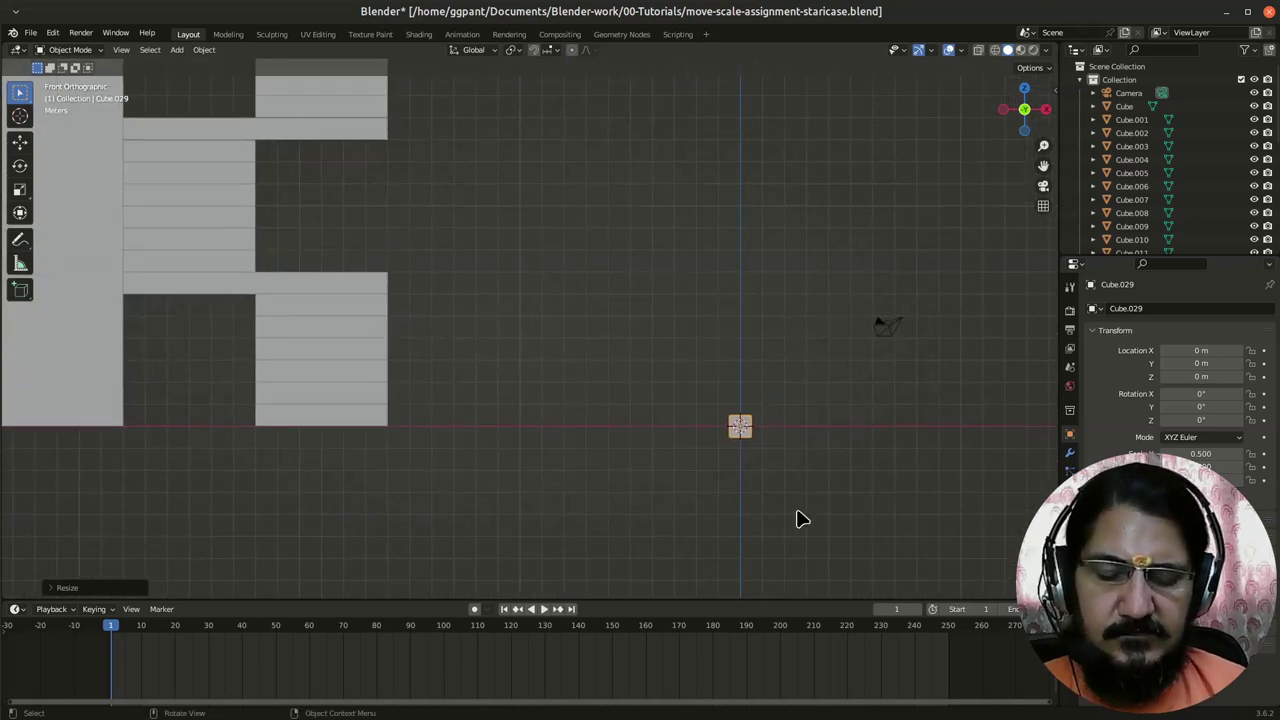
Step: Lift Cube.029 vertically so it rests on the ground at Z 0.5142 m
{"action": "key", "text": "g"}
{"action": "key", "text": "z"}
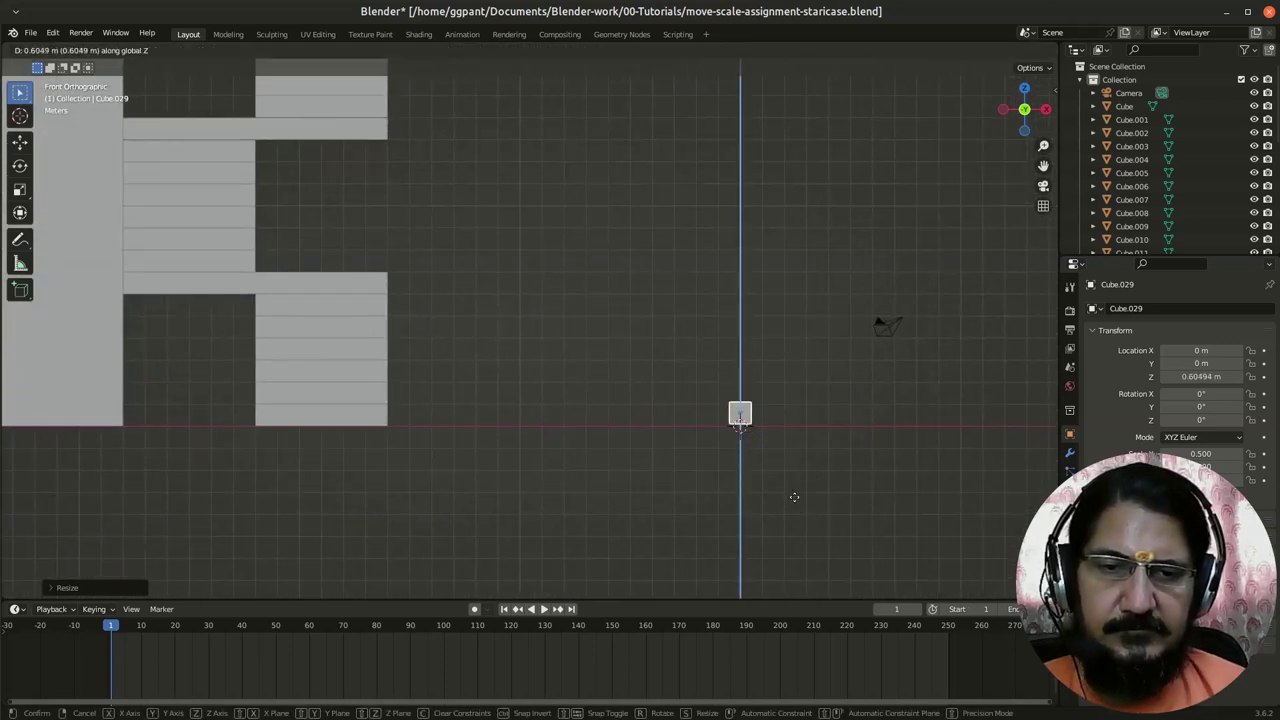
{"action": "left_click", "coordinate": [795, 499]}
{"action": "mouse_move", "coordinate": [795, 499]}
{"action": "middle_mouse_down", "text": "shift"}
{"action": "mouse_move", "coordinate": [809, 514]}
{"action": "mouse_move", "coordinate": [743, 543]}
{"action": "middle_mouse_up", "text": "shift"}
{"action": "scroll", "coordinate": [787, 549], "scroll_direction": "up", "scroll_amount": 2}
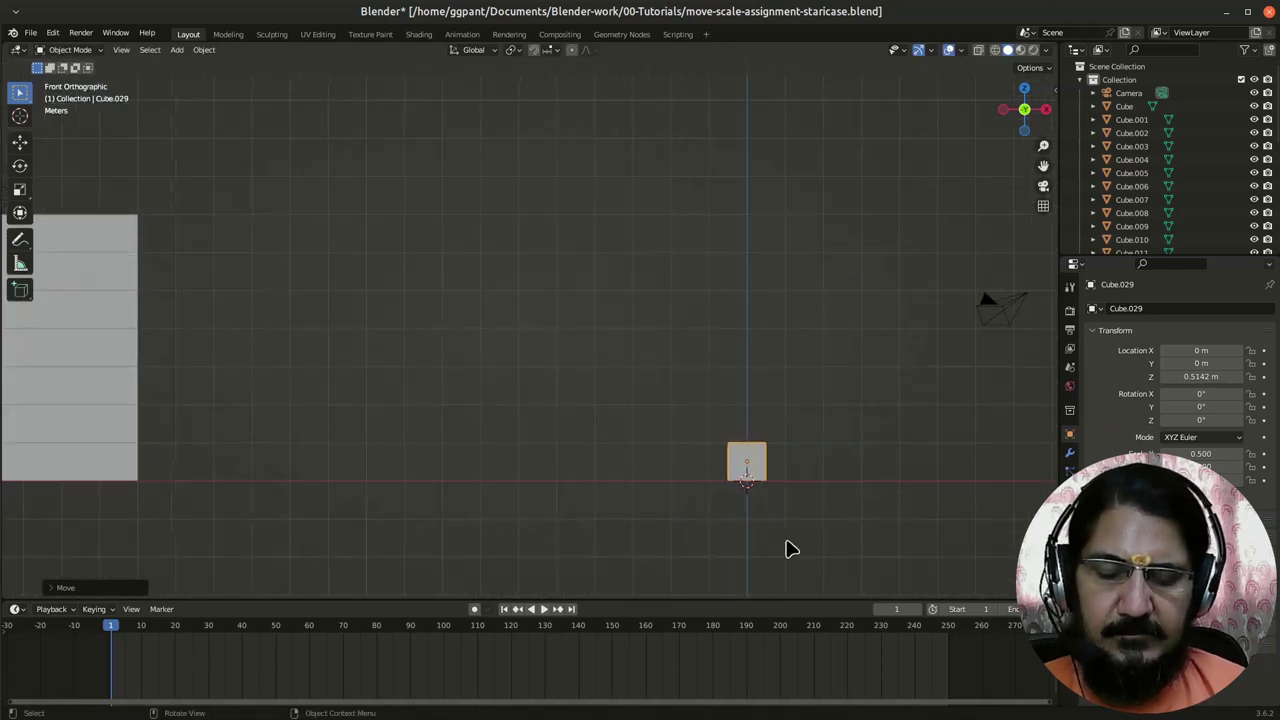
{"action": "key", "text": "g"}
{"action": "key", "text": "z"}
{"action": "key", "text": "Escape"}
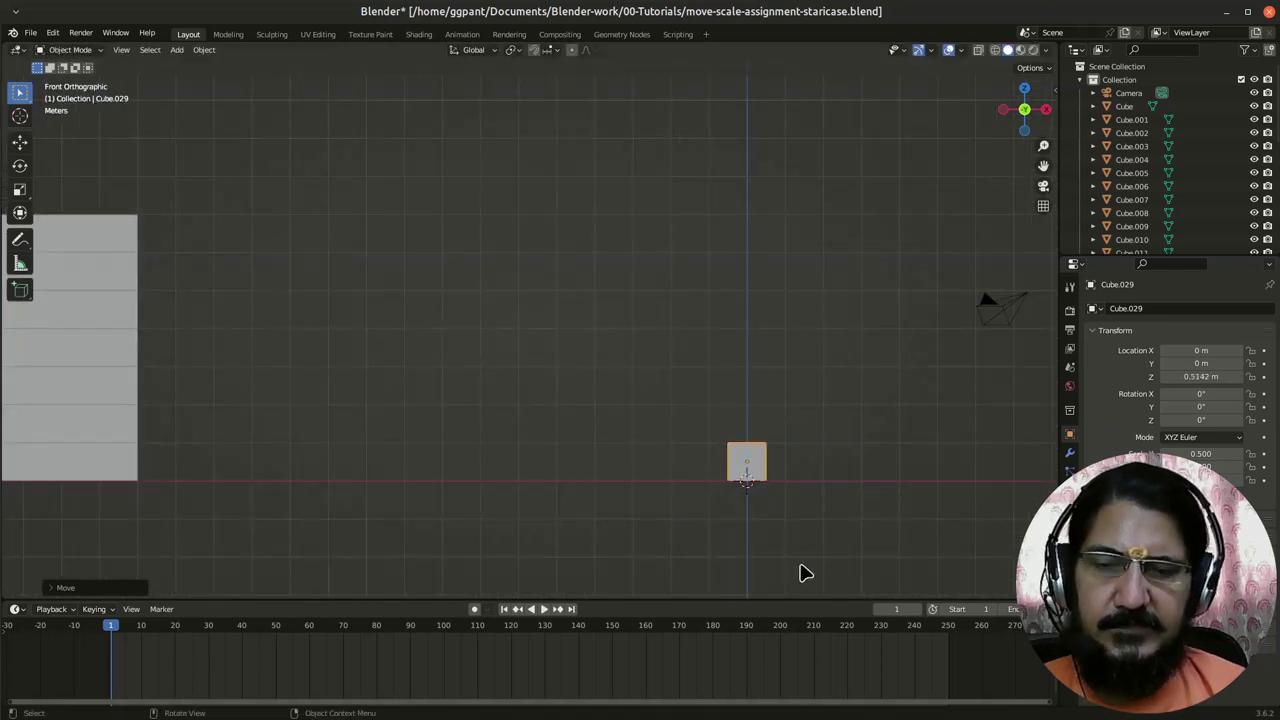
{"action": "scroll", "coordinate": [806, 573], "scroll_direction": "down", "scroll_amount": 2}
Step: Stretch the cube to a scale of 3 along X, forming a flat slab
{"action": "key", "text": "g"}
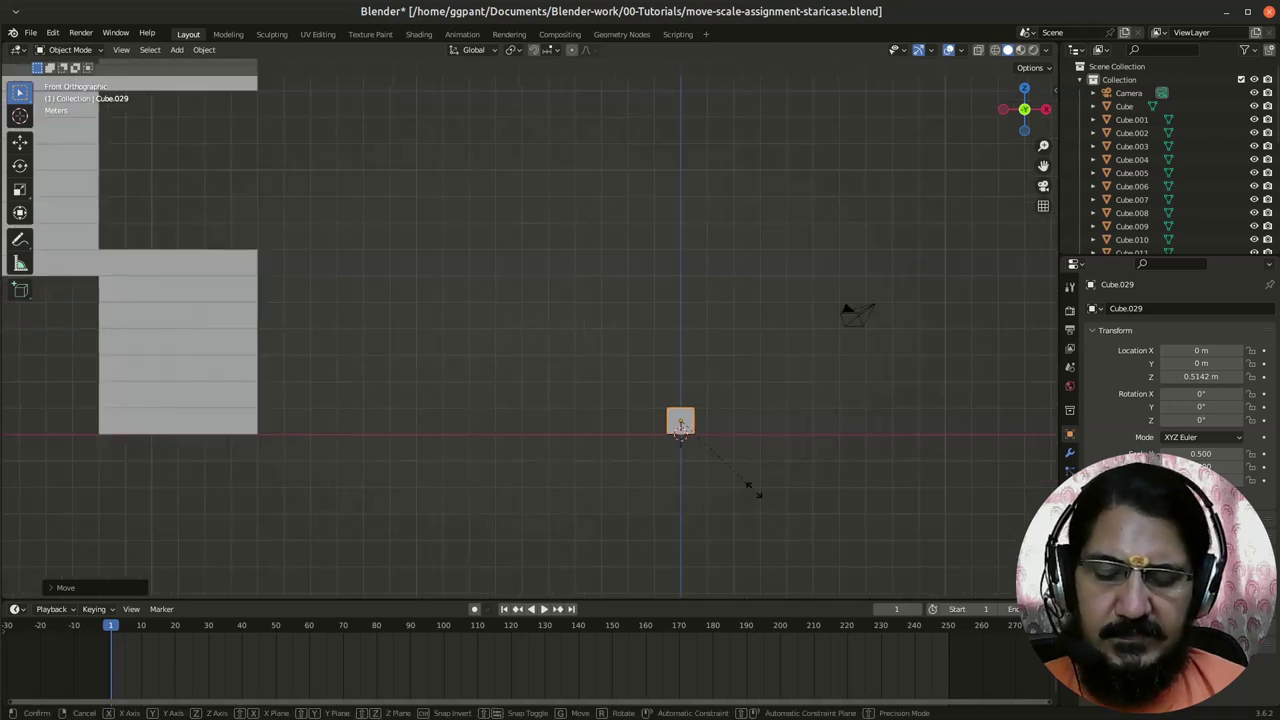
{"action": "key", "text": "s"}
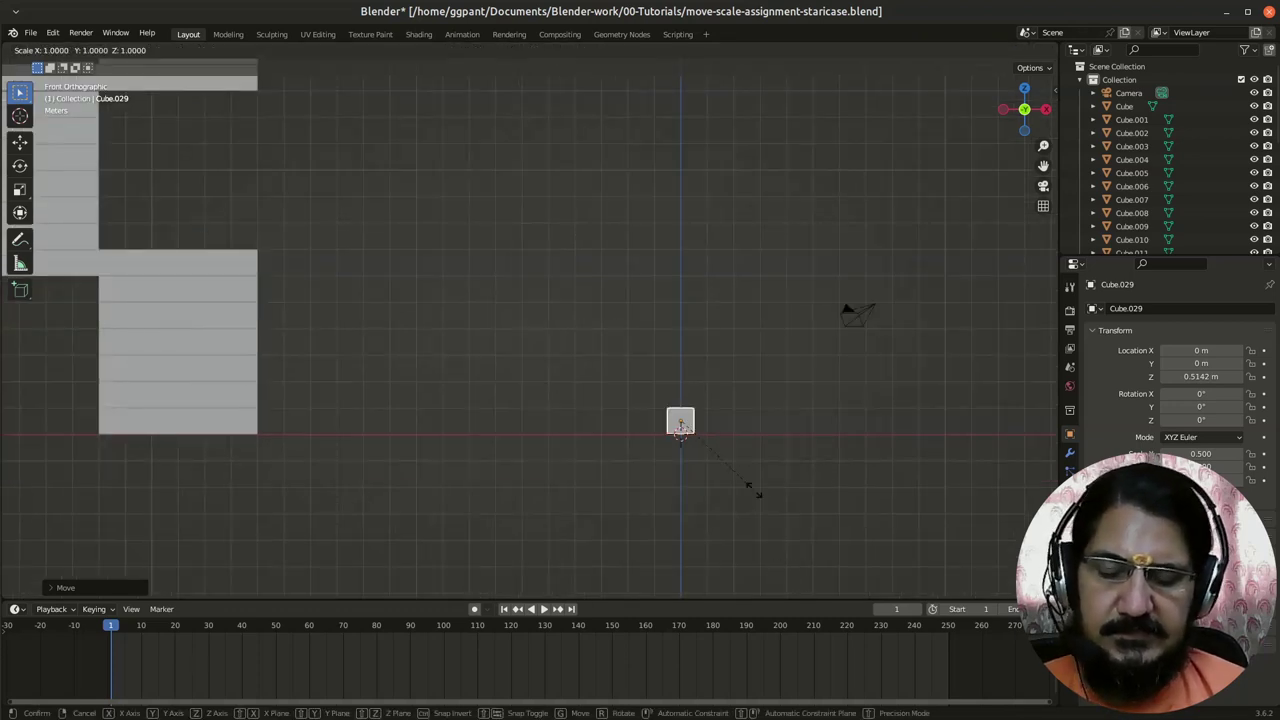
{"action": "type", "text": "x"}
{"action": "type", "text": "2"}
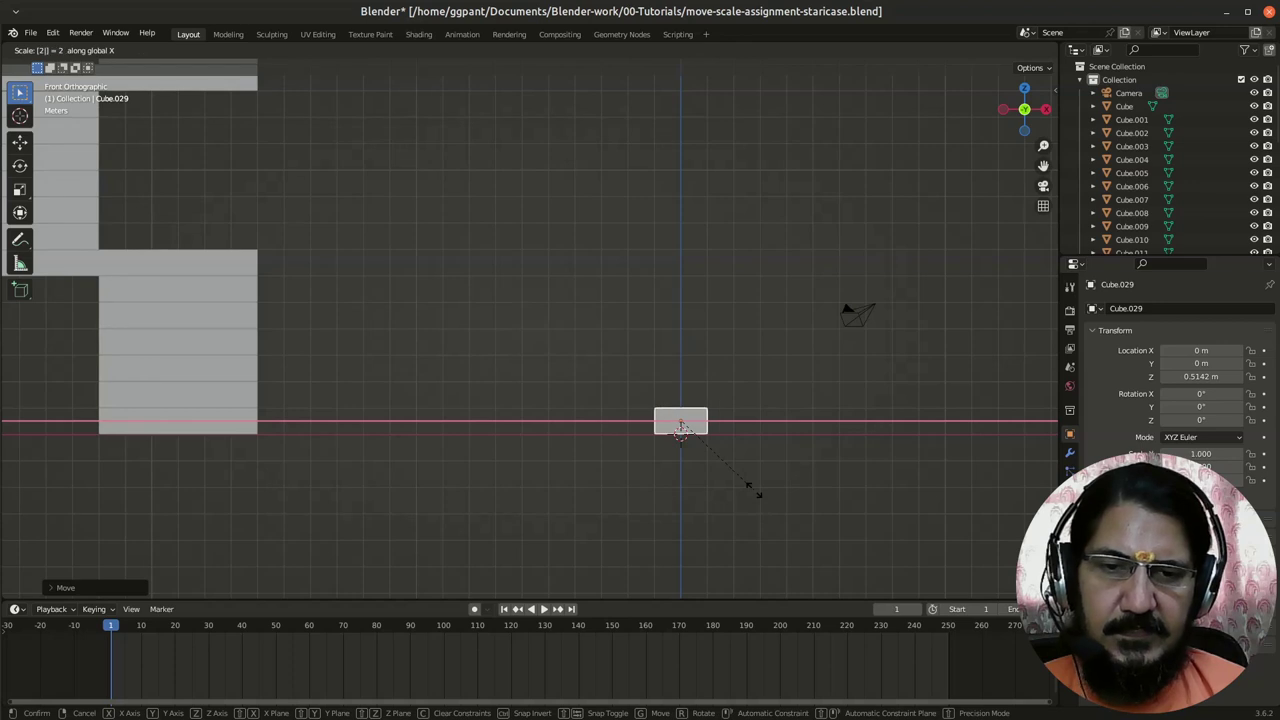
{"action": "type", "text": "3"}
{"action": "key", "text": "Escape"}
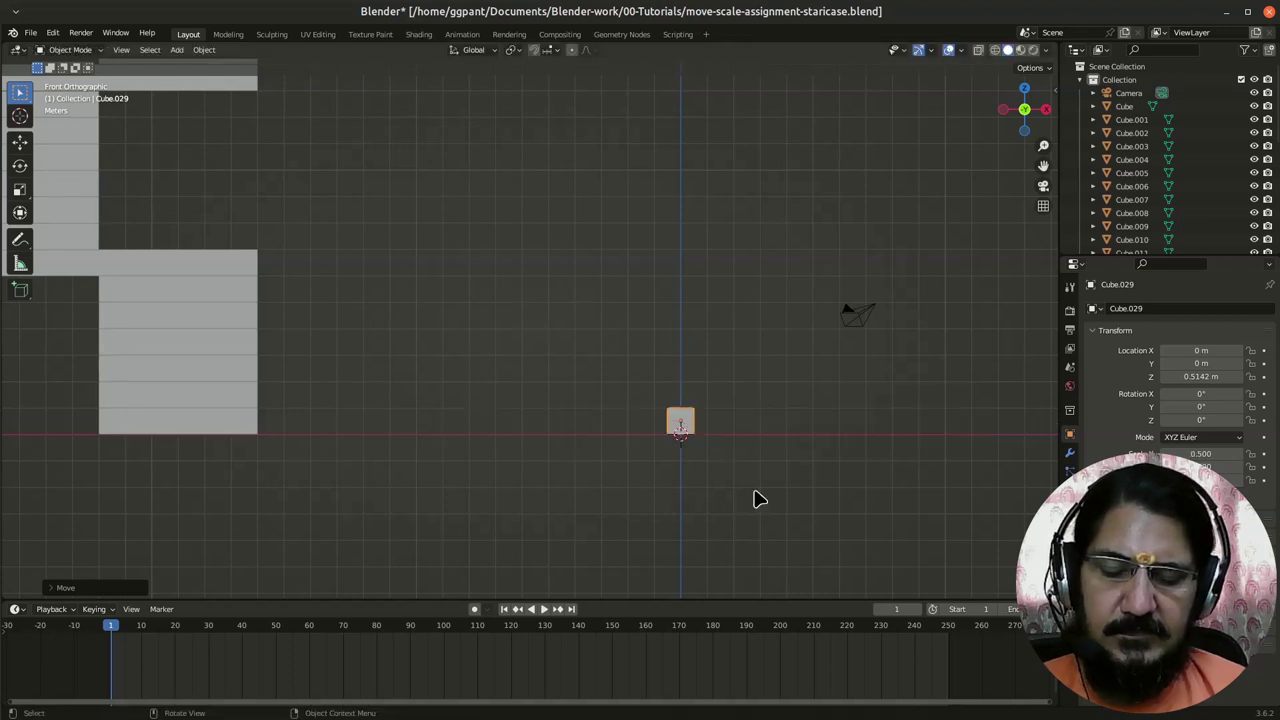
{"action": "type", "text": "sx3"}
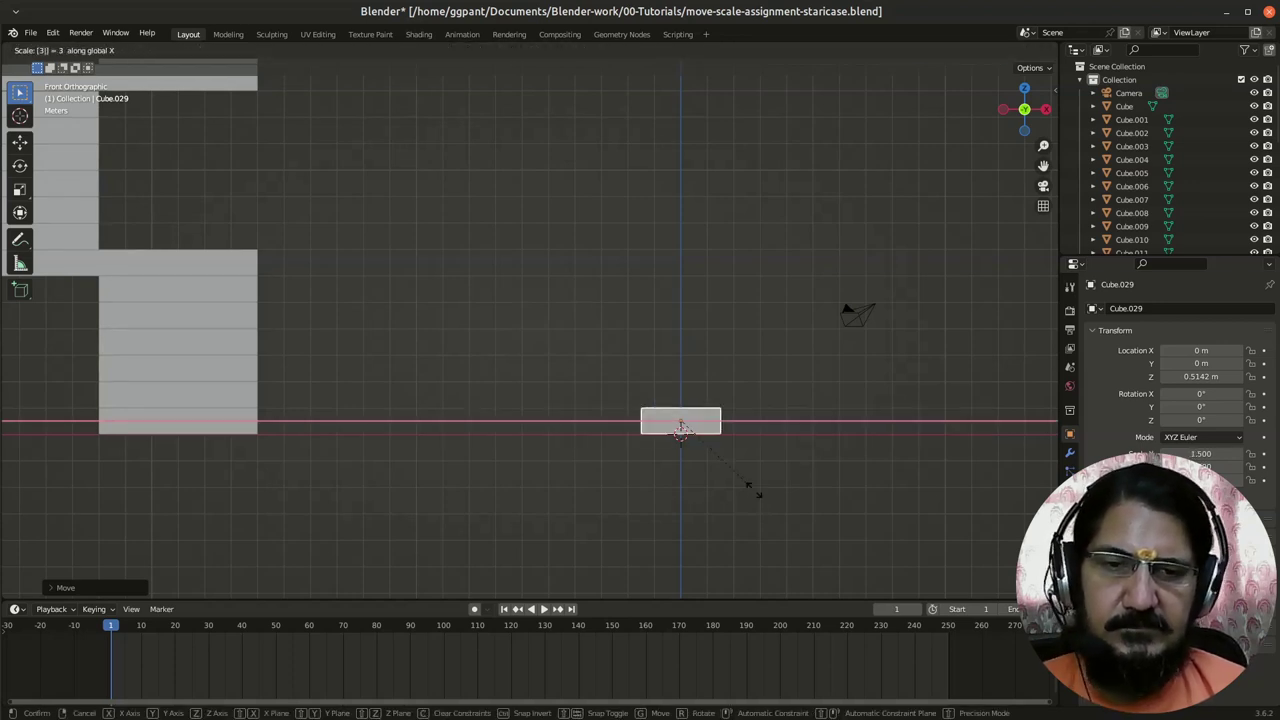
{"action": "key", "text": "BackSpace"}
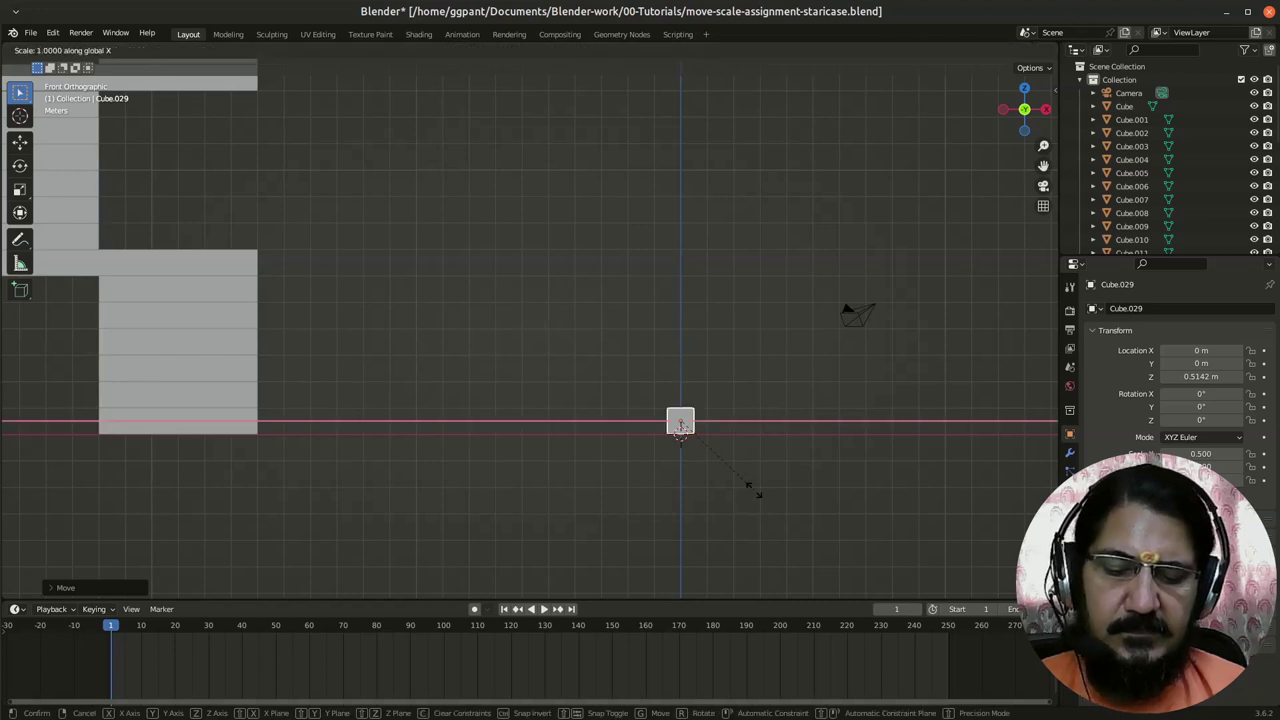
{"action": "type", "text": "3"}
{"action": "key", "text": "Return"}
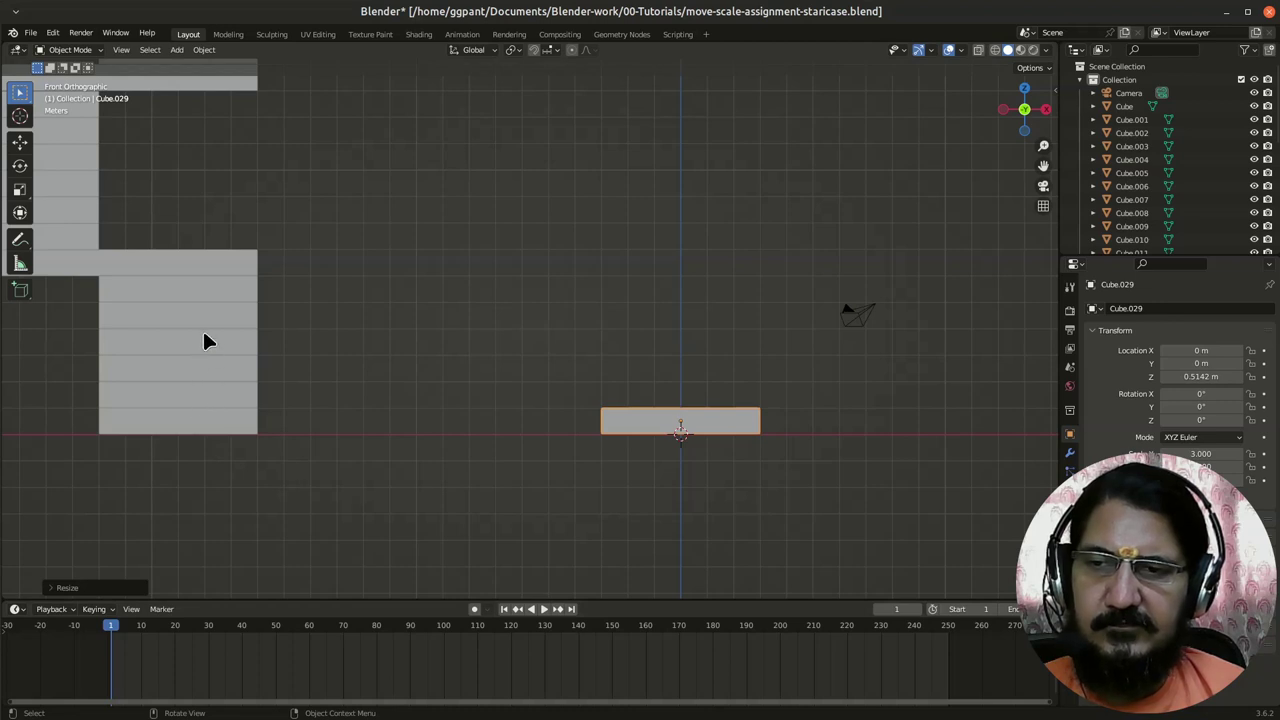
{"action": "mouse_move", "coordinate": [350, 364]}
{"action": "middle_mouse_down"}
{"action": "mouse_move", "coordinate": [331, 403]}
{"action": "mouse_move", "coordinate": [268, 286]}
{"action": "mouse_move", "coordinate": [314, 329]}
{"action": "mouse_move", "coordinate": [246, 297]}
{"action": "mouse_move", "coordinate": [345, 380]}
{"action": "middle_mouse_up"}
{"action": "middle_click_drag", "start_coordinate": [331, 437], "coordinate": [329, 440]}
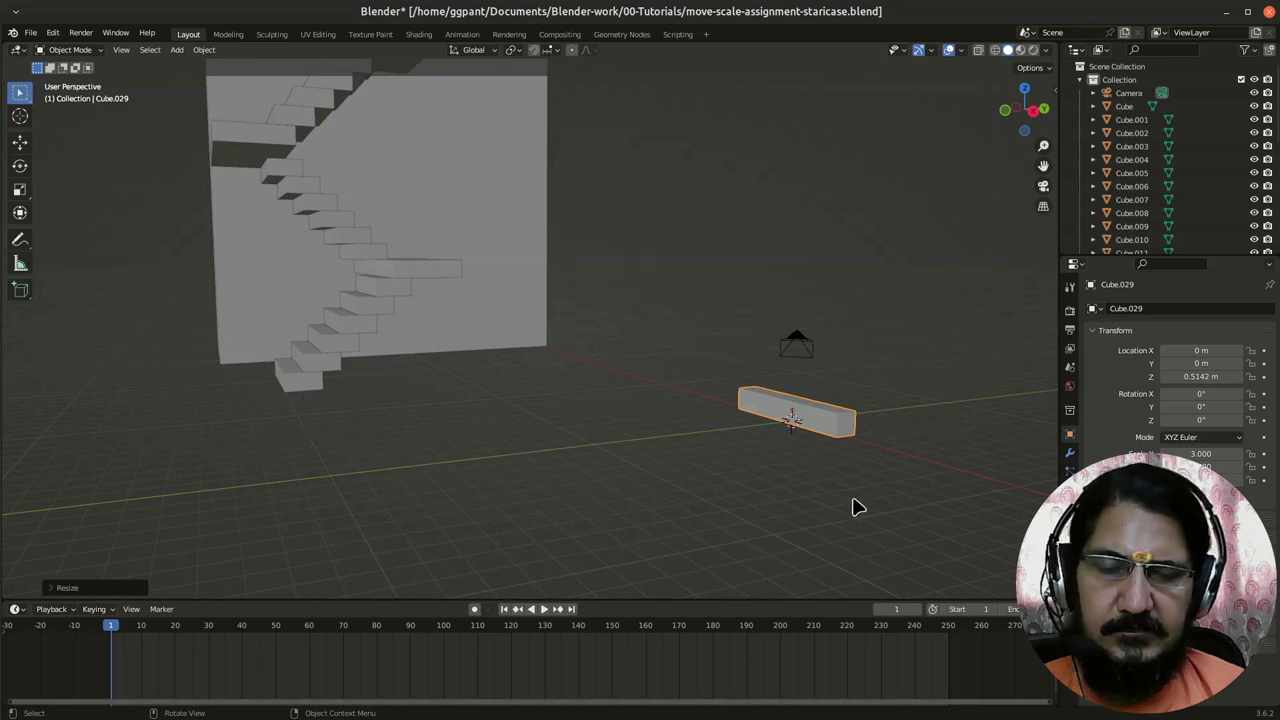
{"action": "key", "text": "KP_3"}
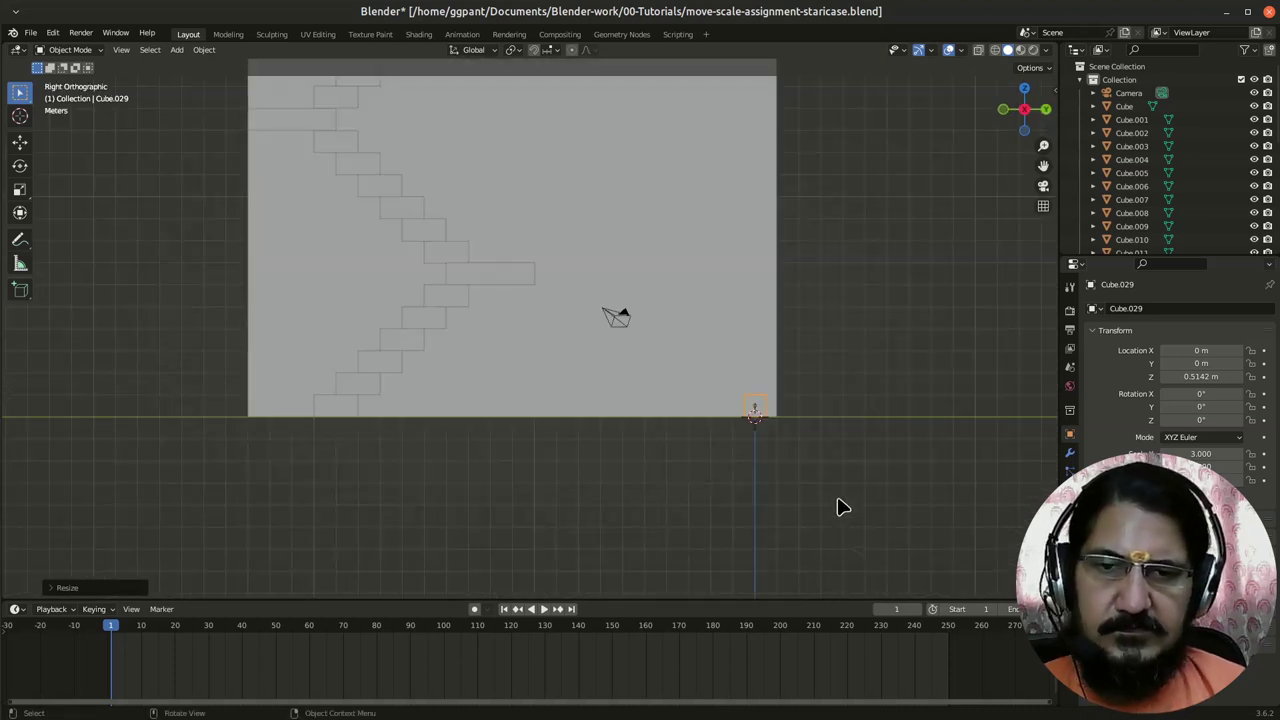
{"action": "scroll", "coordinate": [845, 454], "scroll_direction": "up", "scroll_amount": 1}
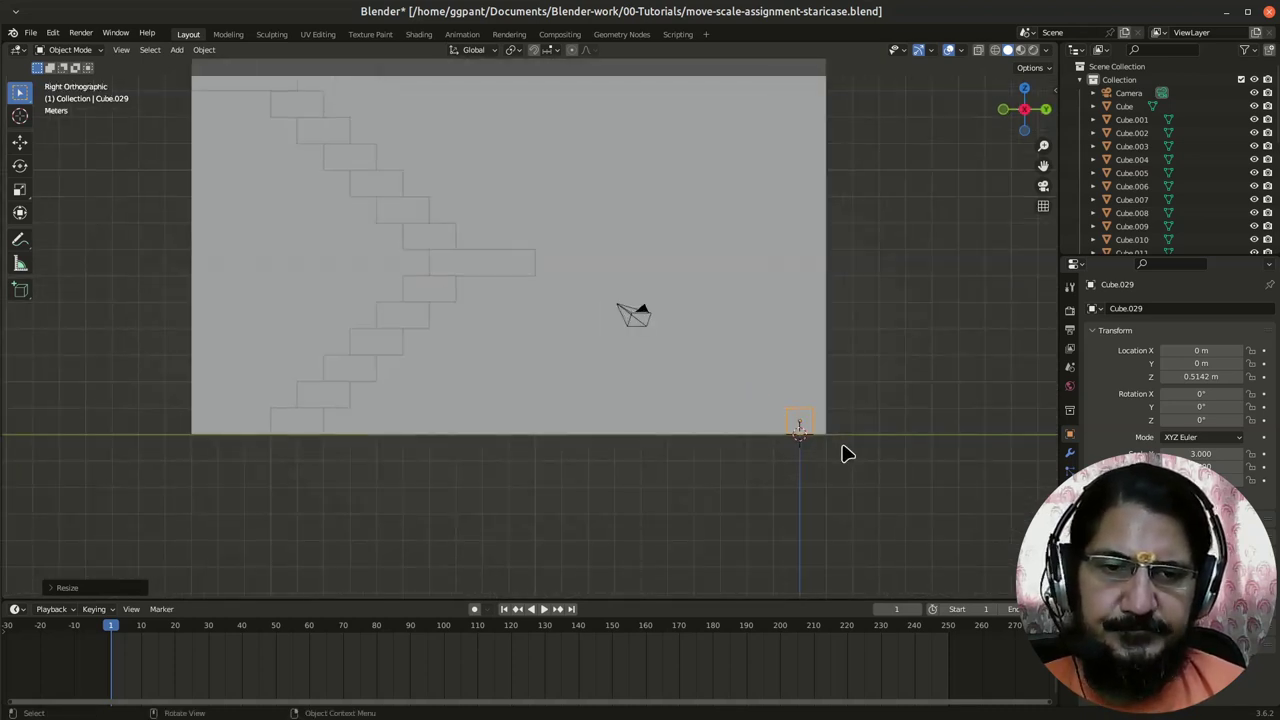
{"action": "scroll", "coordinate": [587, 454], "scroll_direction": "down", "scroll_amount": 2}
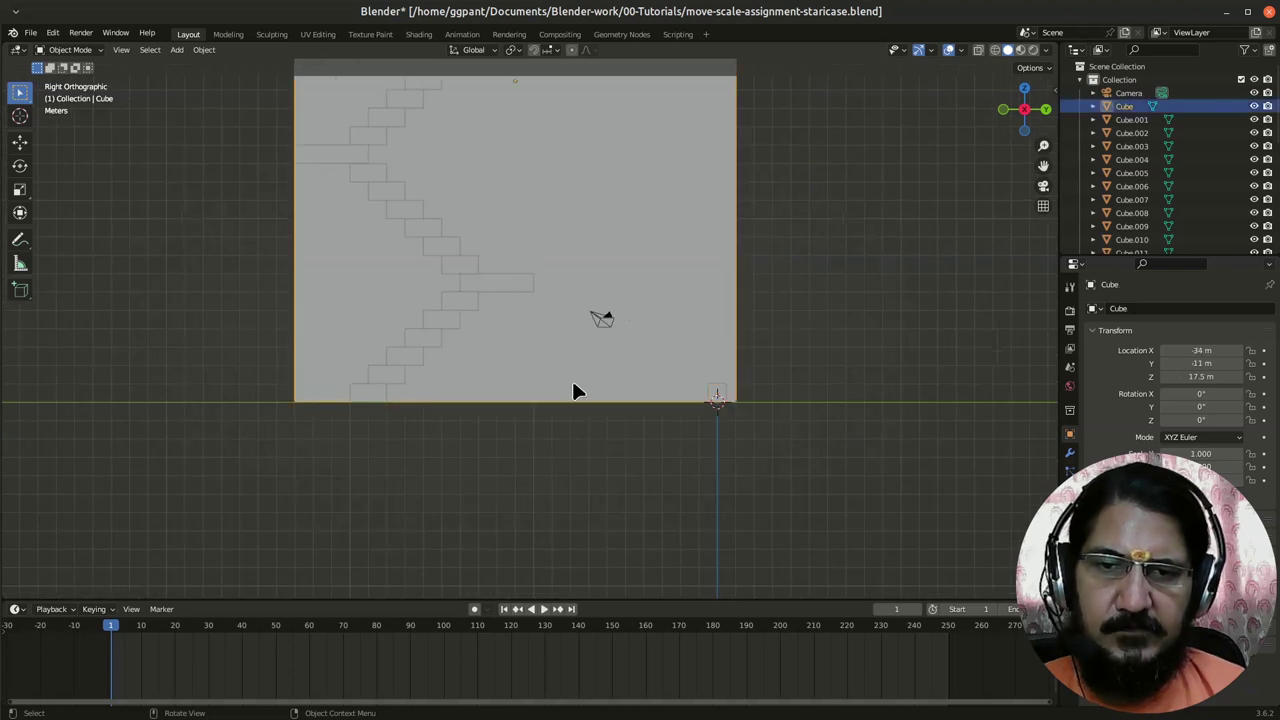
Step: Rename the large cube 'Building', hide it, and select Cube.029 to scale along Y
{"action": "left_click", "coordinate": [1126, 106]}
{"action": "double_click", "coordinate": [1128, 106]}
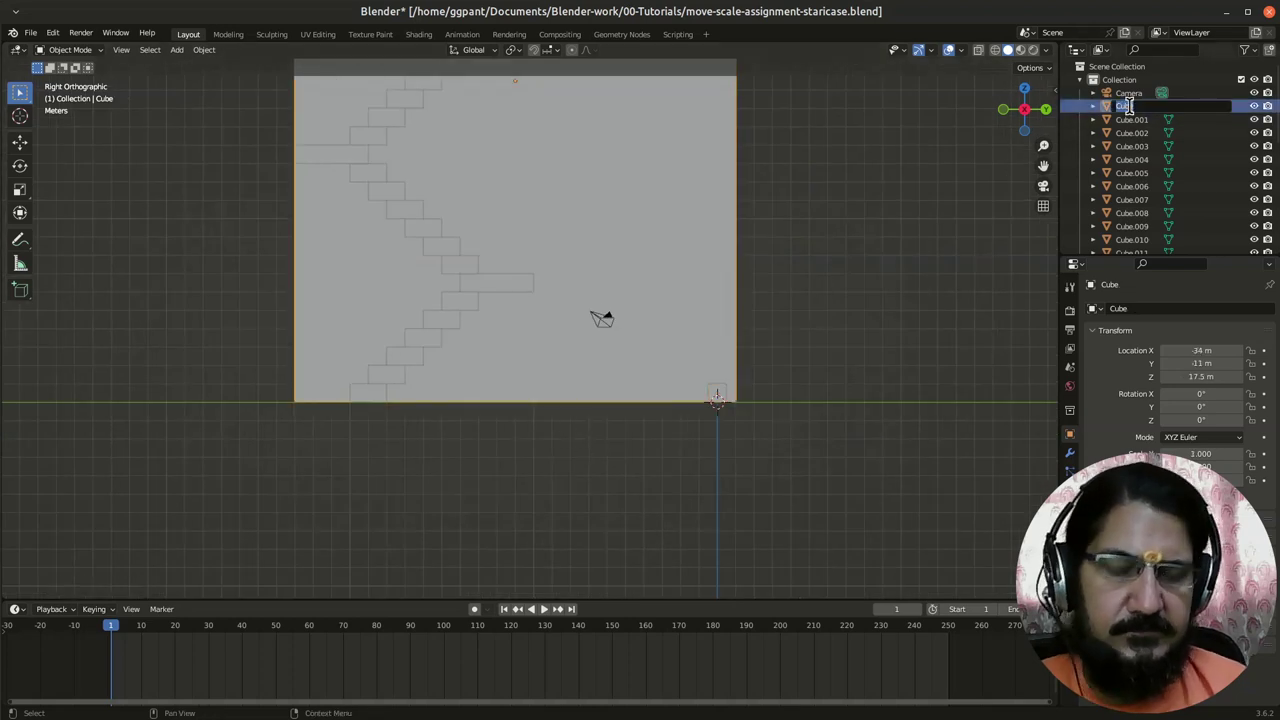
{"action": "type", "text": "Building"}
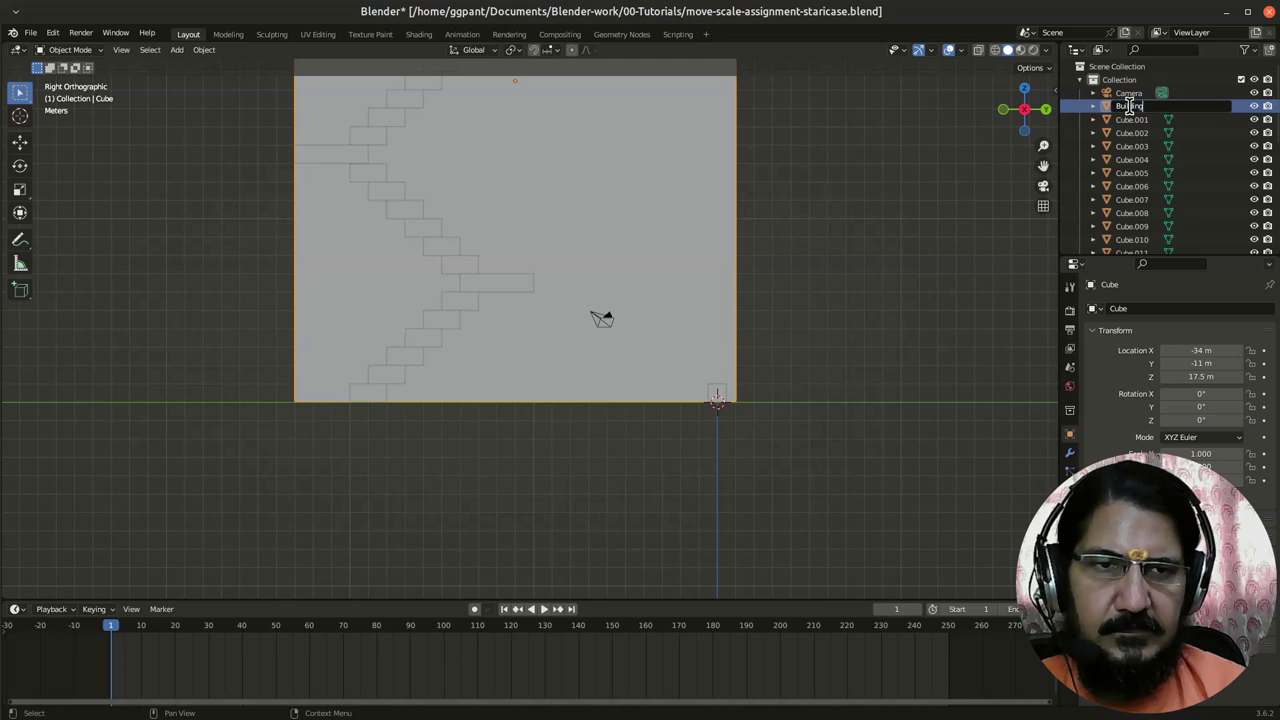
{"action": "key", "text": "Return"}
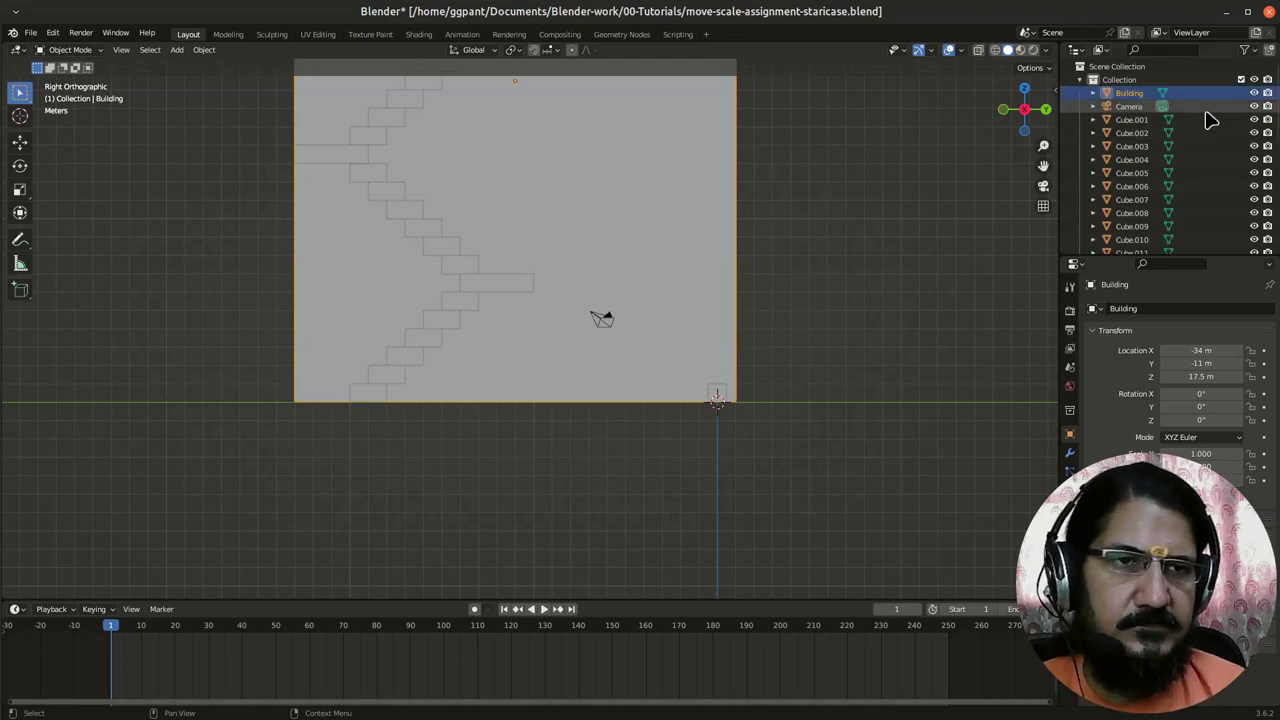
{"action": "left_click", "coordinate": [1254, 92]}
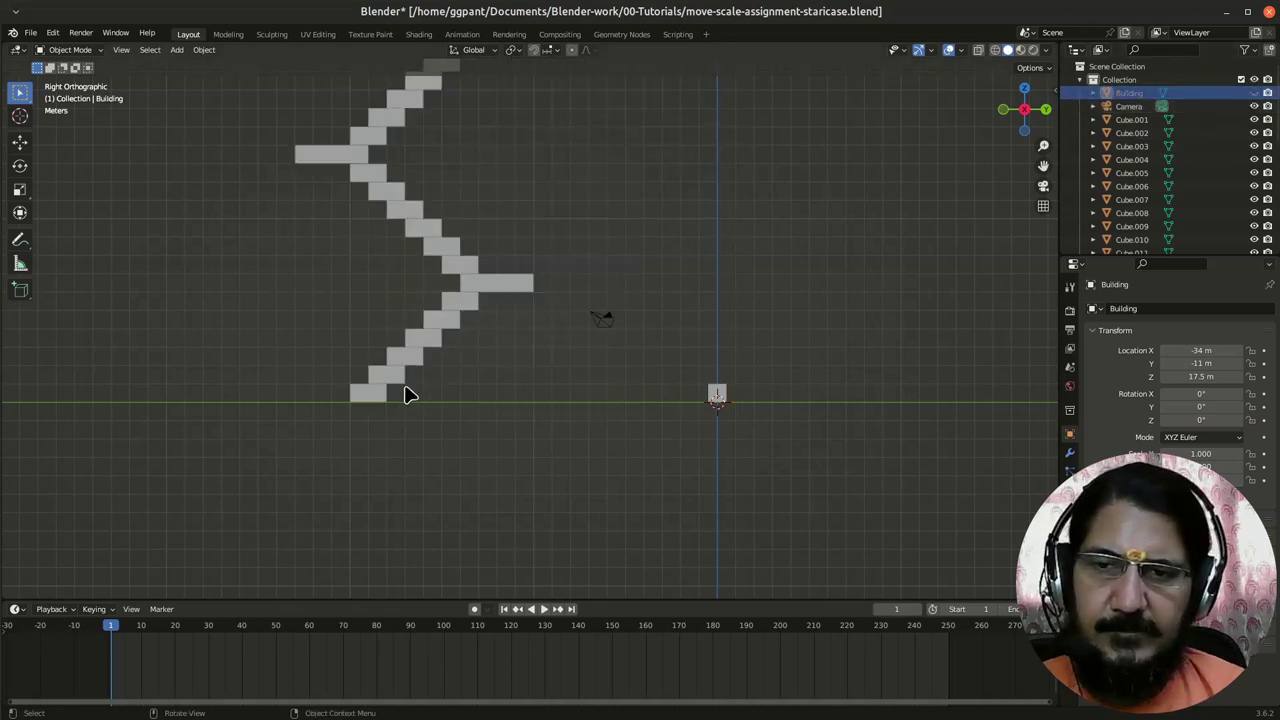
{"action": "left_click", "coordinate": [718, 397]}
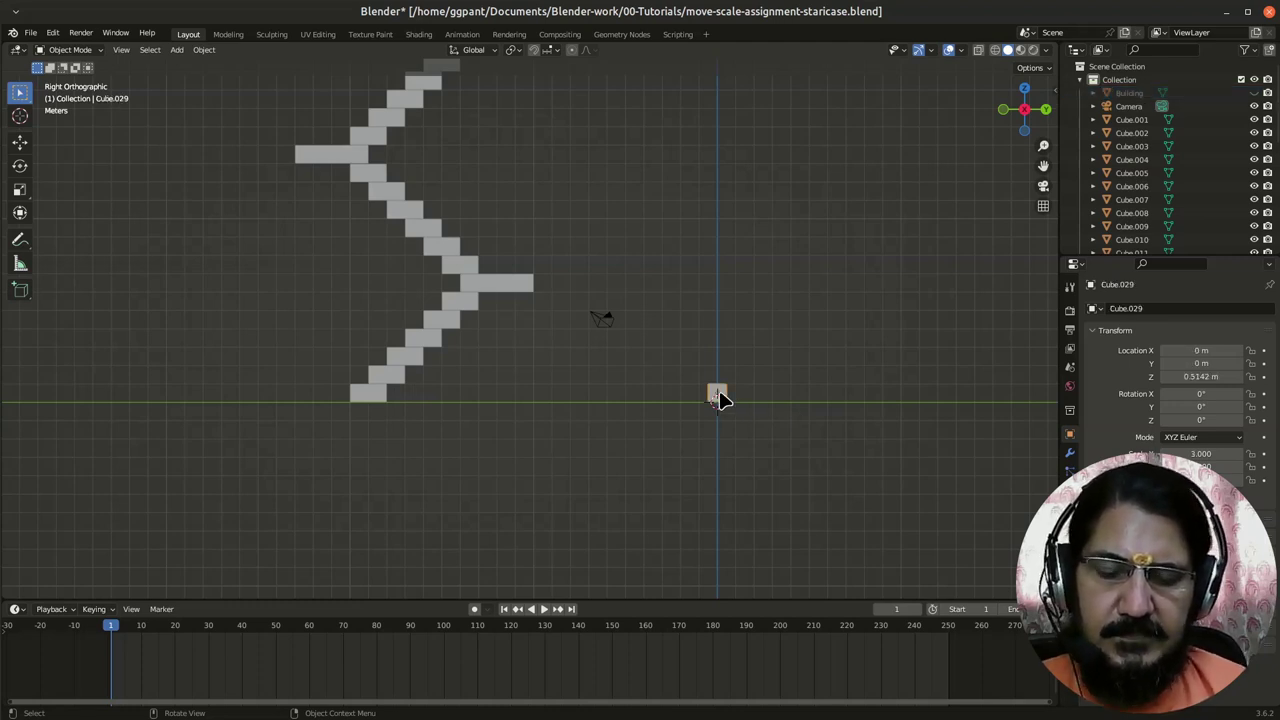
{"action": "type", "text": "s2"}
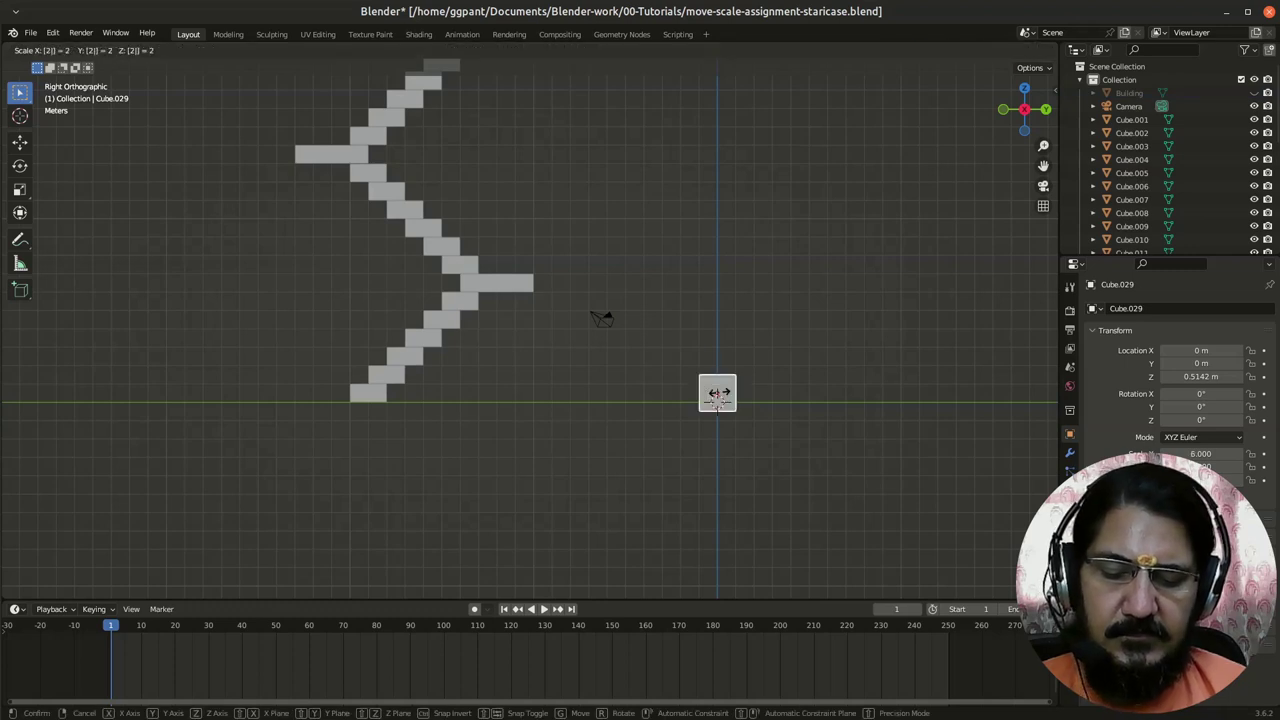
{"action": "type", "text": "y"}
Step: Confirm Cube.029 scaled 2x along Y, then zoom and pan to recentre the stairs
{"action": "key", "text": "Return"}
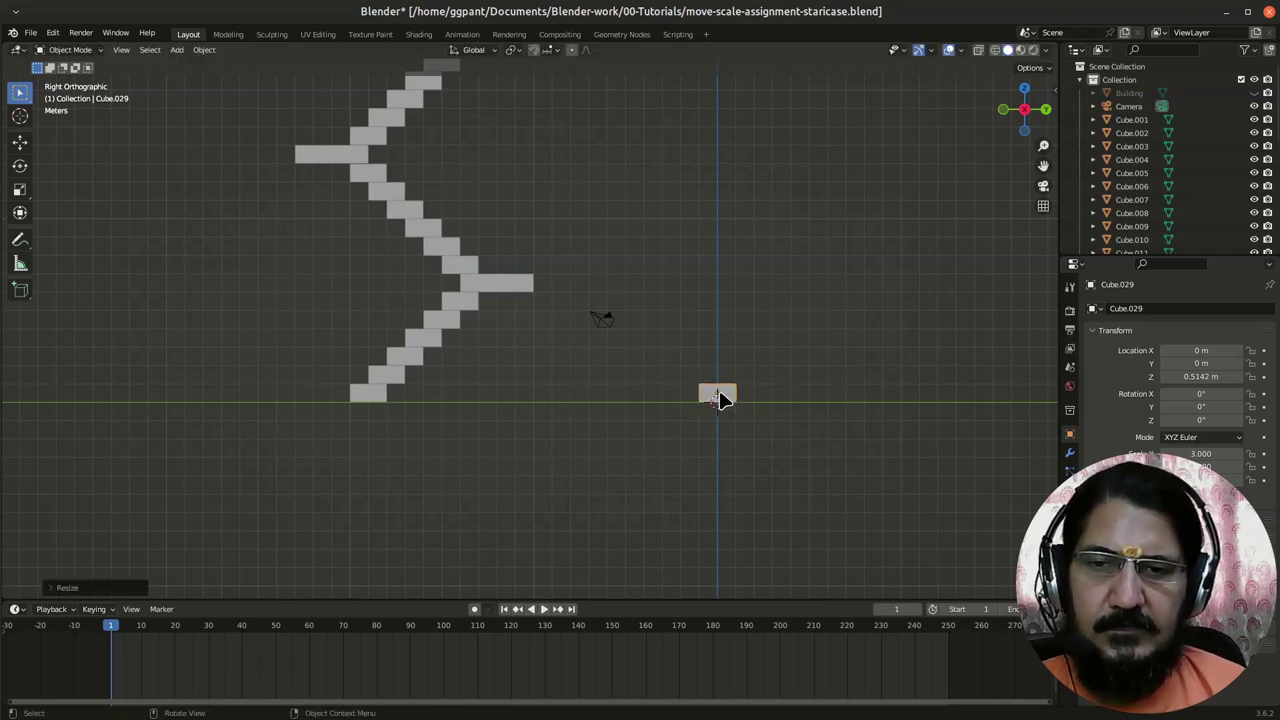
{"action": "scroll", "coordinate": [720, 400], "scroll_direction": "up", "scroll_amount": 1}
{"action": "scroll", "coordinate": [674, 489], "scroll_direction": "up", "scroll_amount": 1}
{"action": "middle_click_drag", "start_coordinate": [620, 436], "coordinate": [563, 423], "text": "shift"}
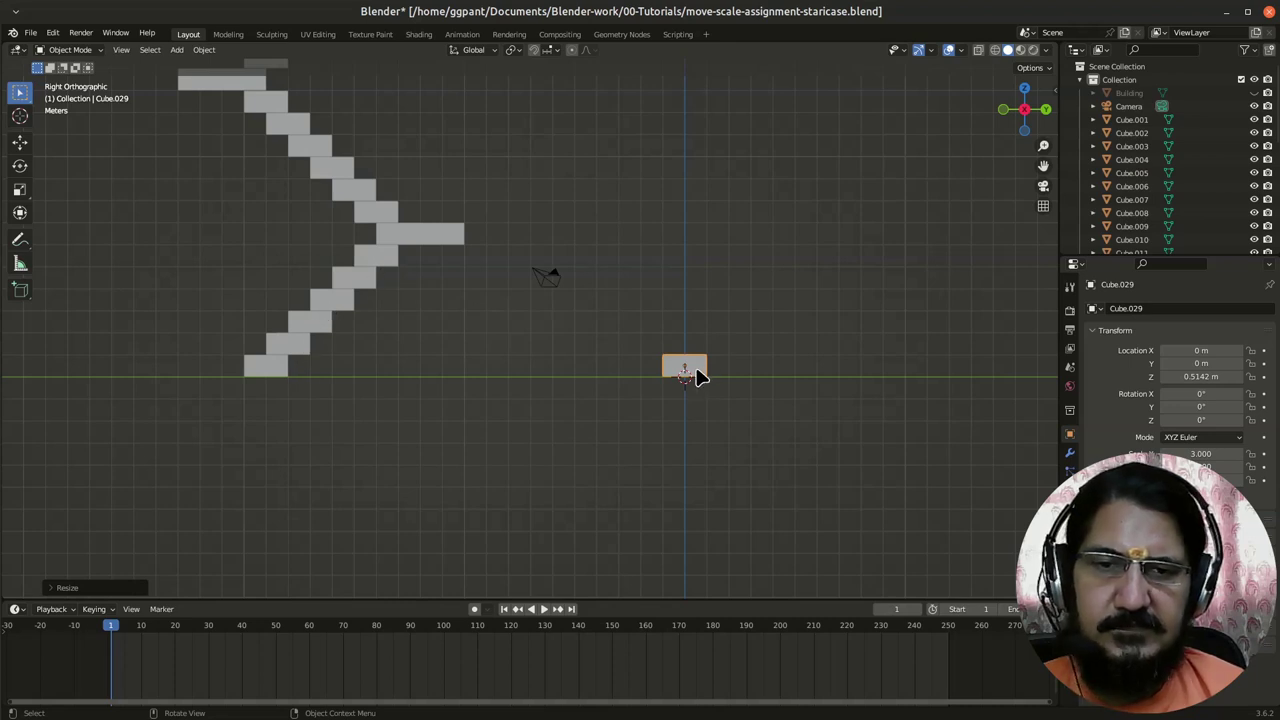
Step: Duplicate the step block on top of itself, then copy the pair and raise it 2 m
{"action": "key", "text": "ctrl+c"}
{"action": "key", "text": "ctrl+v"}
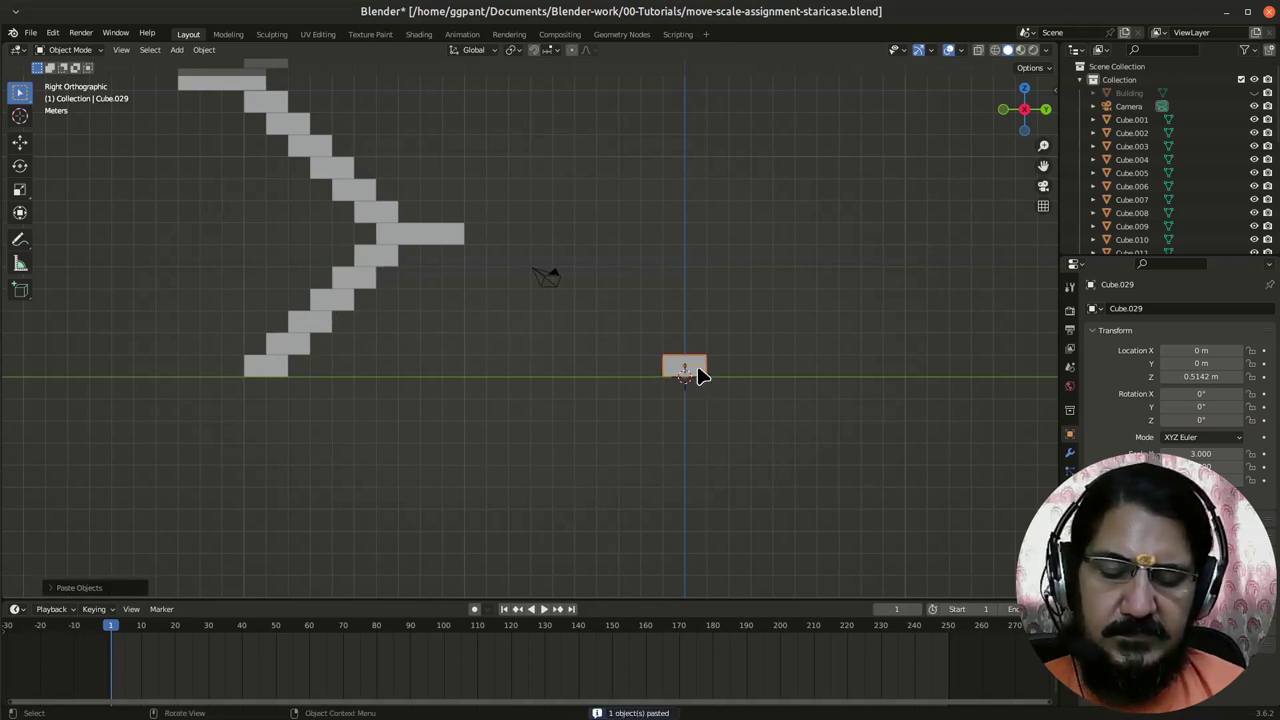
{"action": "key", "text": "g"}
{"action": "left_click", "coordinate": [718, 366]}
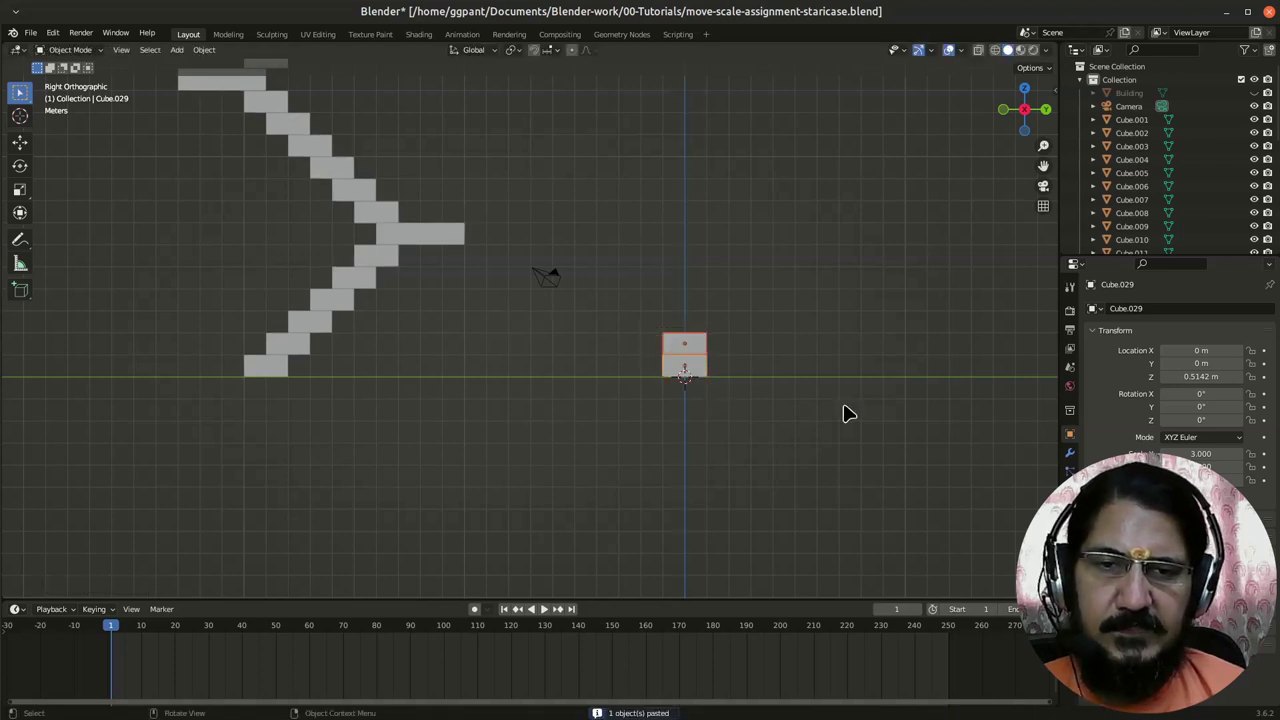
{"action": "key", "text": "ctrl+c"}
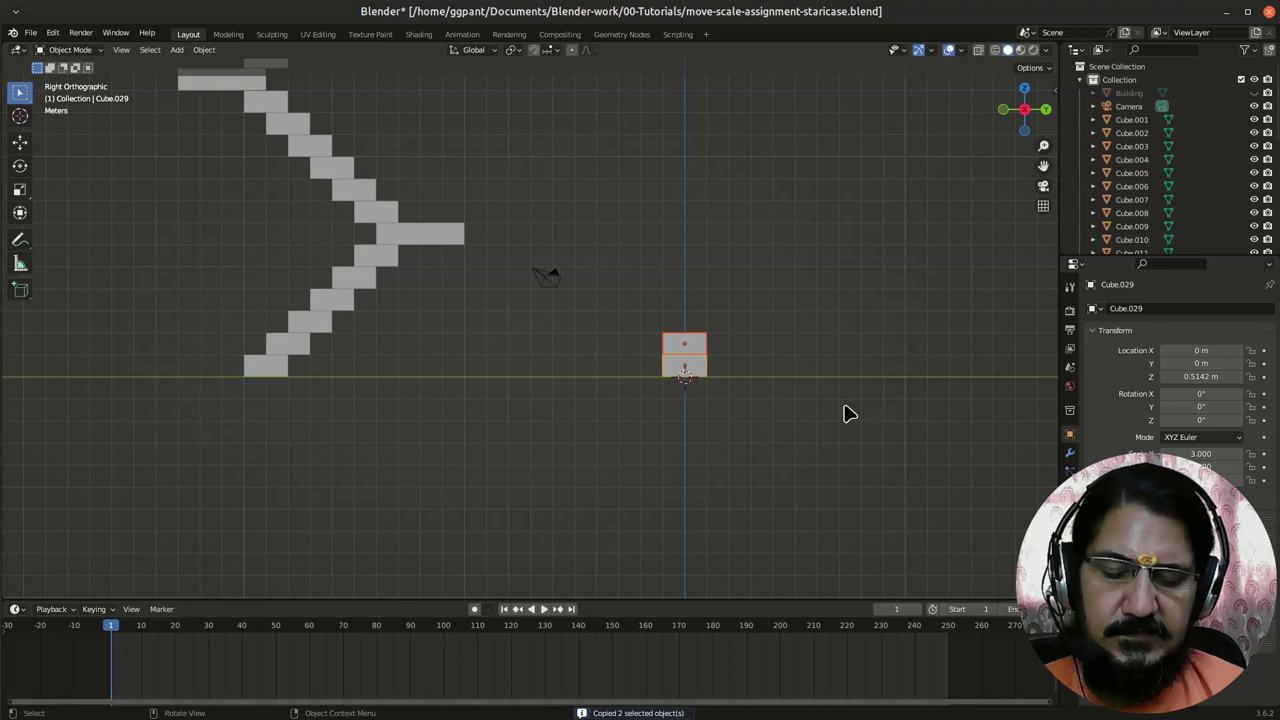
{"action": "key", "text": "ctrl+v"}
{"action": "key", "text": "g"}
{"action": "key", "text": "z"}
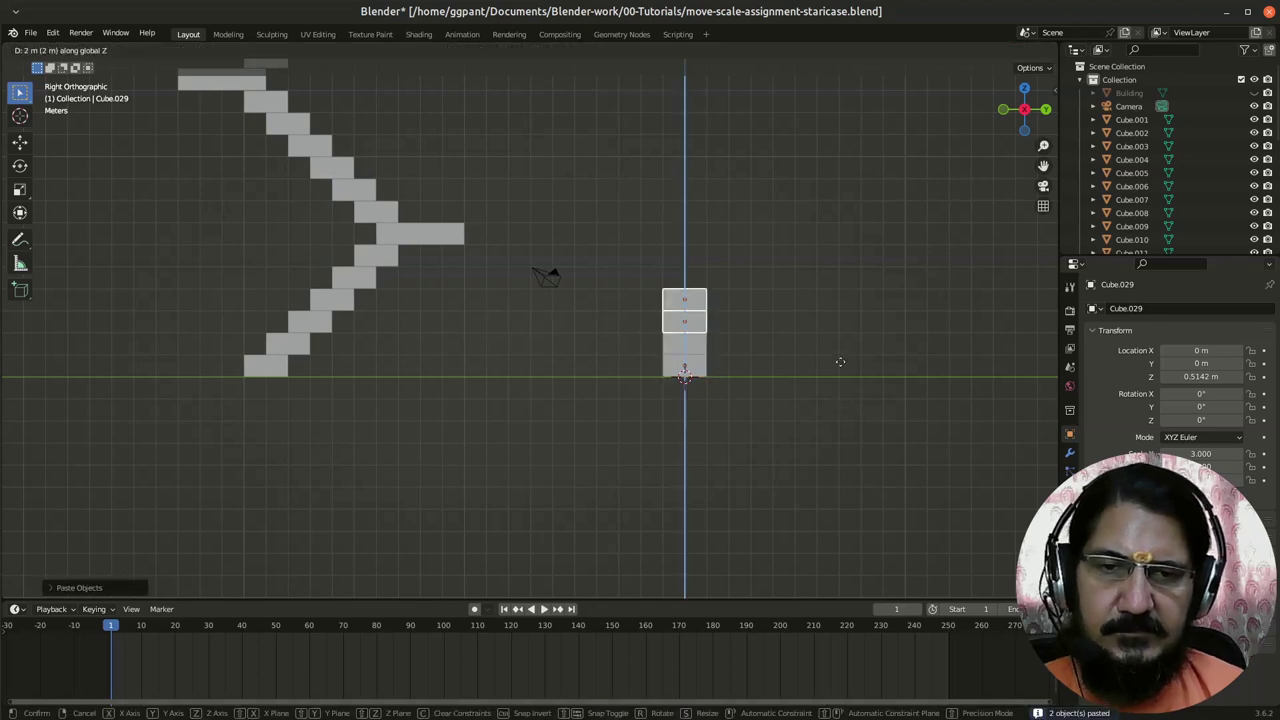
{"action": "key", "text": "Return"}
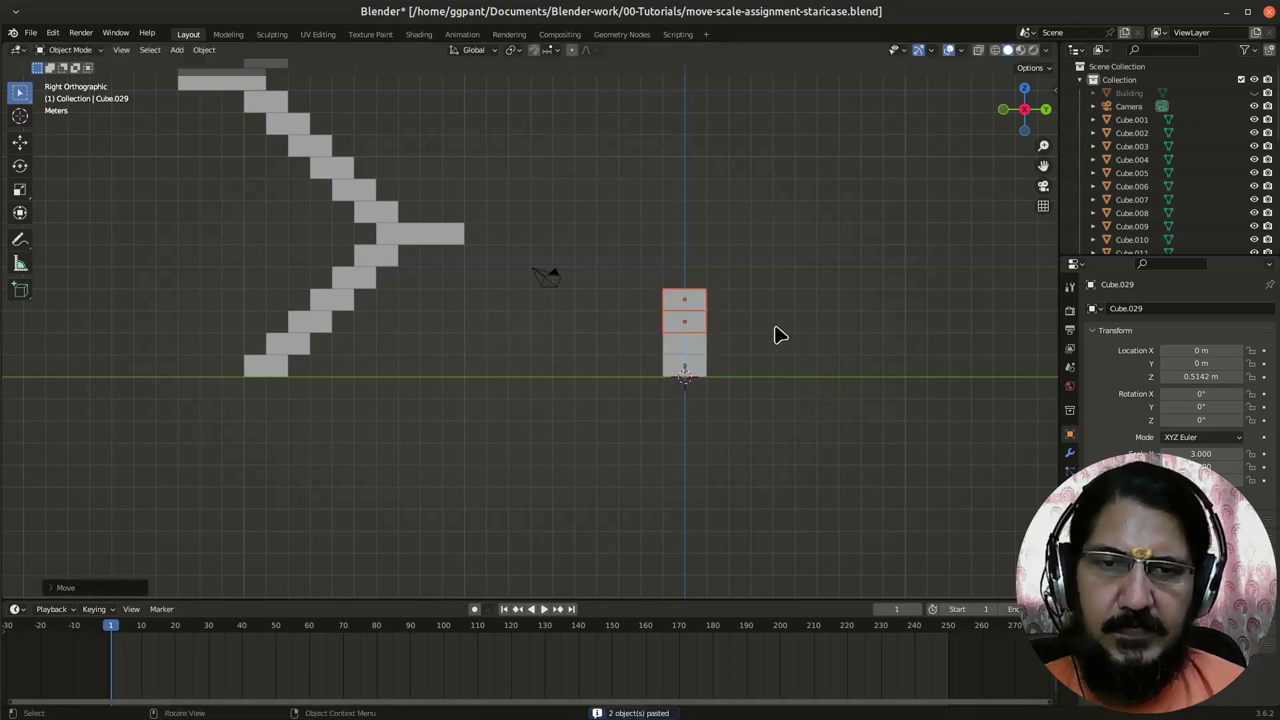
Step: Copy the top block onto the stack as the fifth block, Cube.031 at Z 3.5142 m
{"action": "left_click", "coordinate": [703, 298]}
{"action": "key", "text": "ctrl+c"}
{"action": "key", "text": "ctrl+v"}
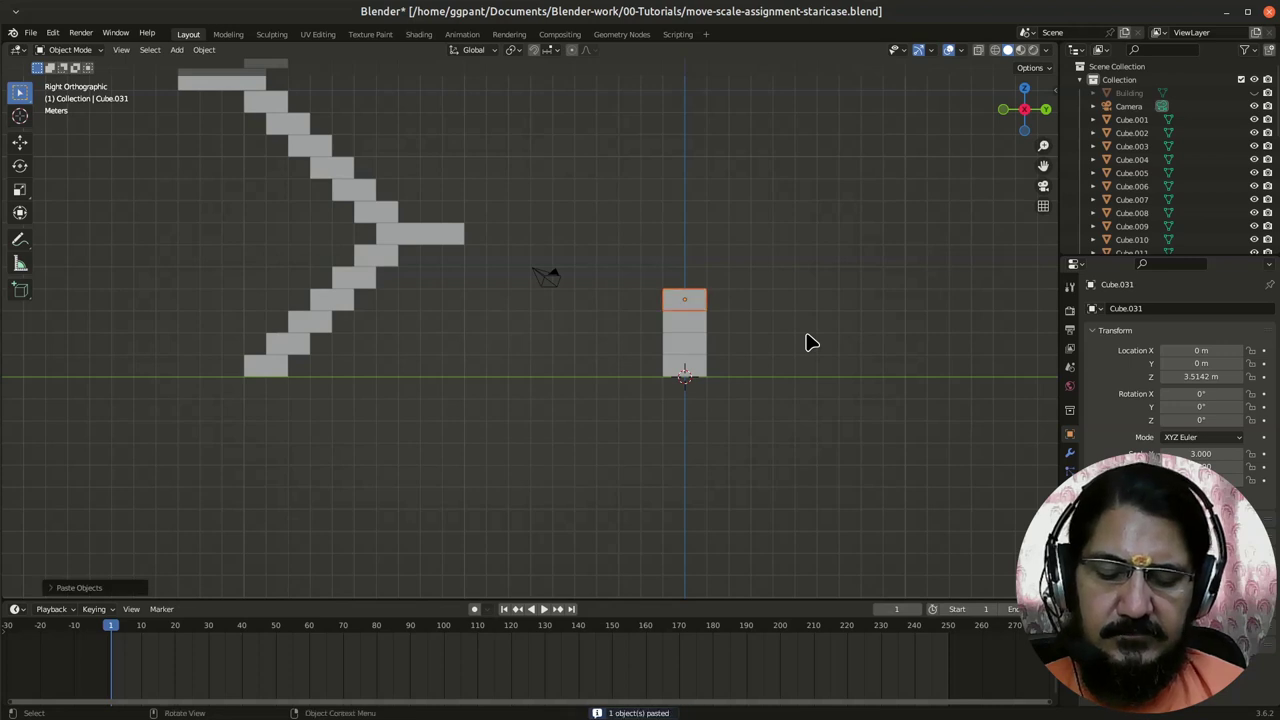
{"action": "key", "text": "z"}
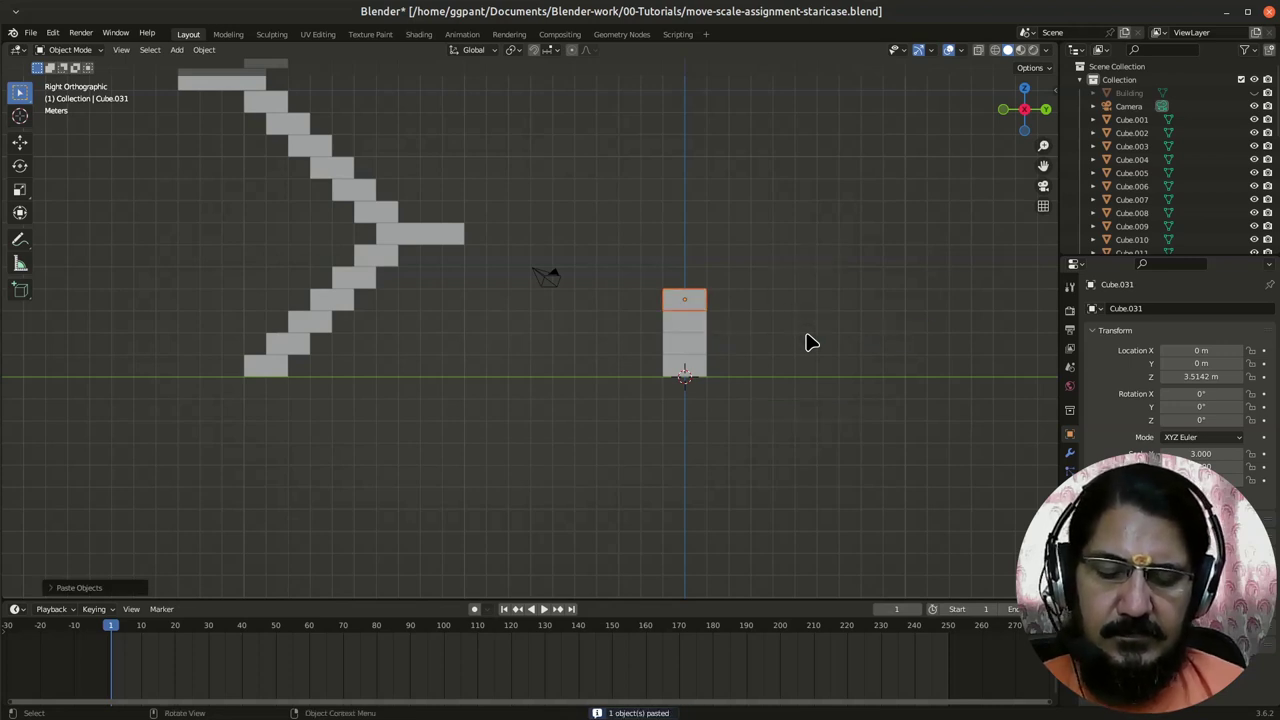
{"action": "key", "text": "g"}
{"action": "key", "text": "z"}
{"action": "left_click", "coordinate": [809, 316]}
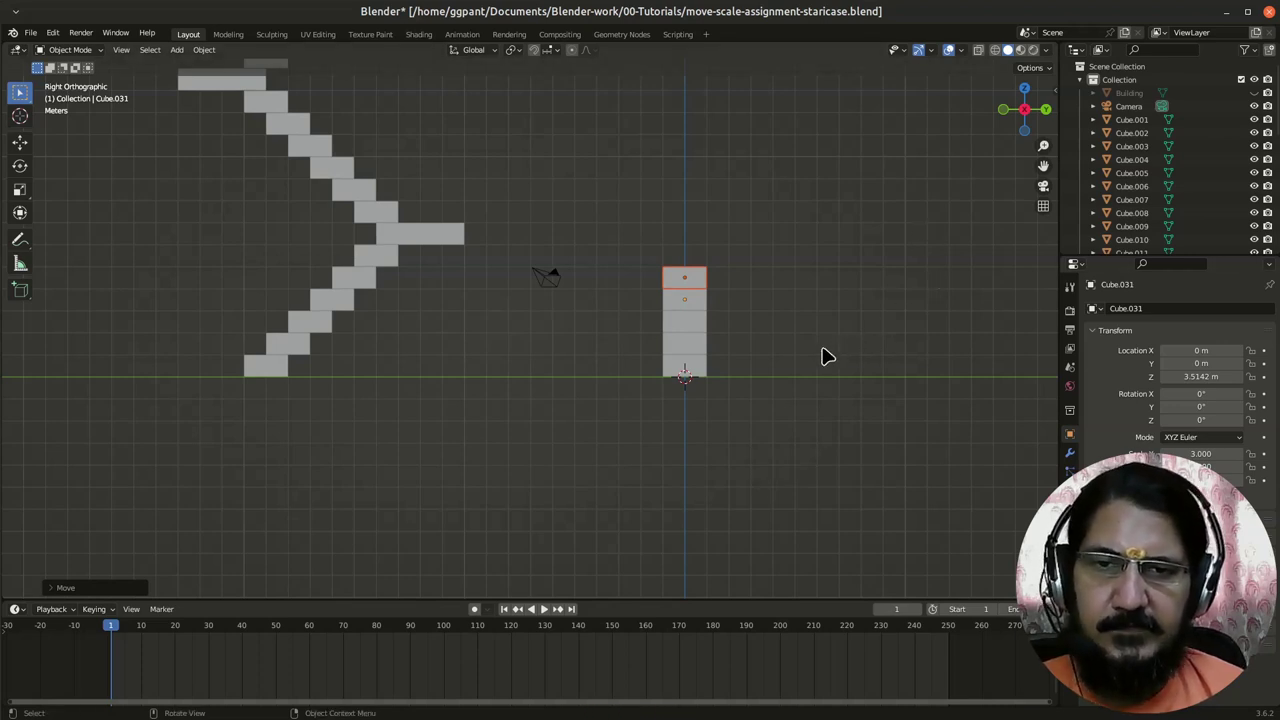
{"action": "mouse_move", "coordinate": [565, 305]}
{"action": "middle_mouse_down"}
{"action": "mouse_move", "coordinate": [443, 314]}
{"action": "mouse_move", "coordinate": [451, 323]}
{"action": "mouse_move", "coordinate": [410, 252]}
{"action": "middle_mouse_up"}
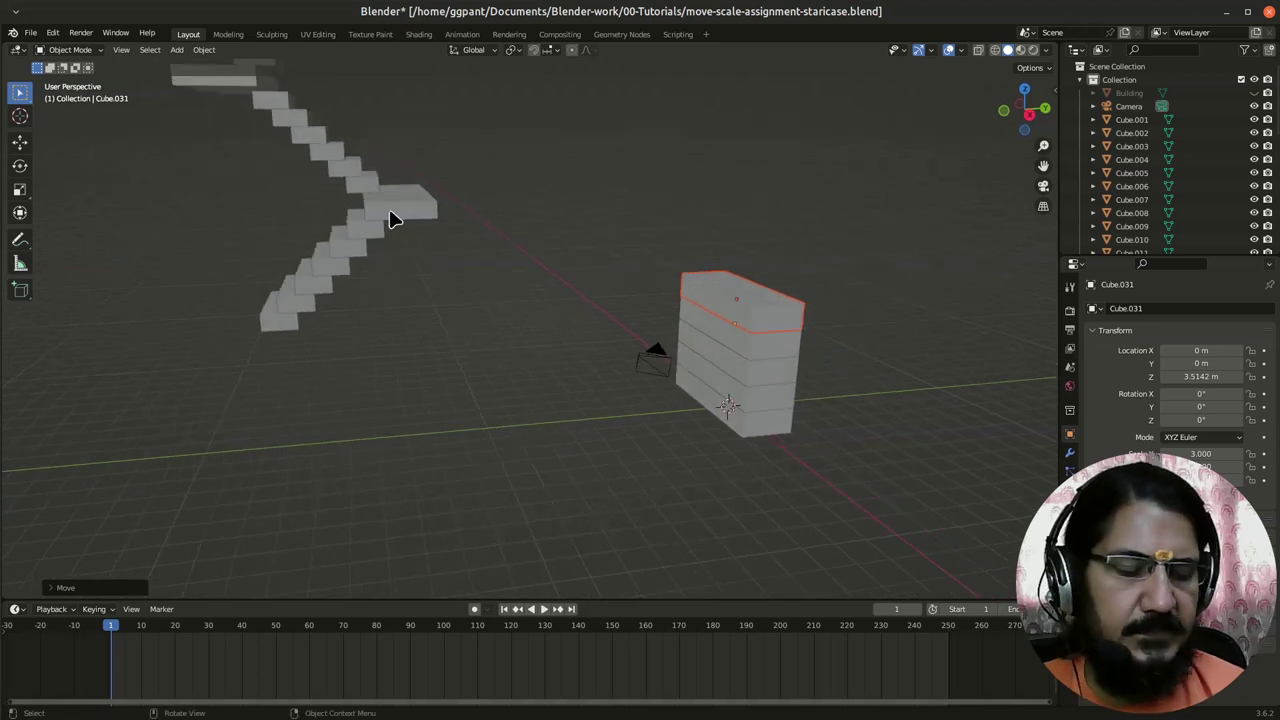
{"action": "key", "text": "KP_3"}
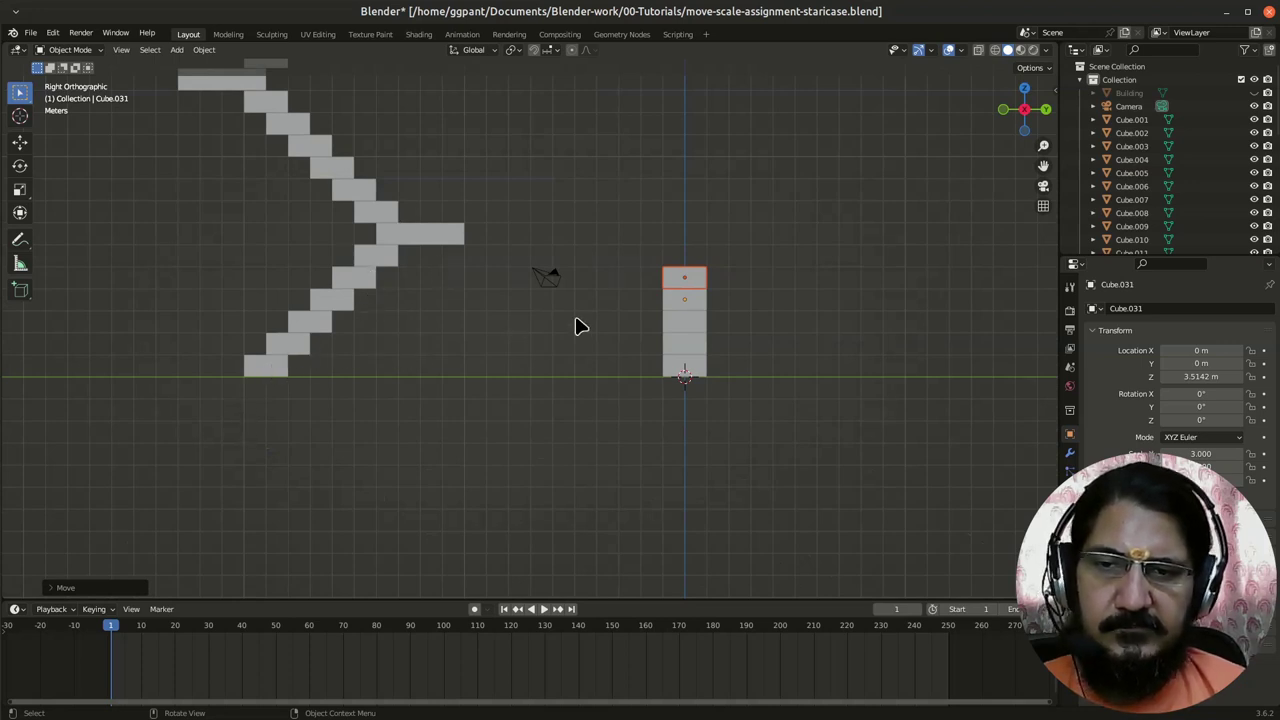
Step: Offset the second and third blocks 1 m and 2 m along Y
{"action": "left_click", "coordinate": [690, 348]}
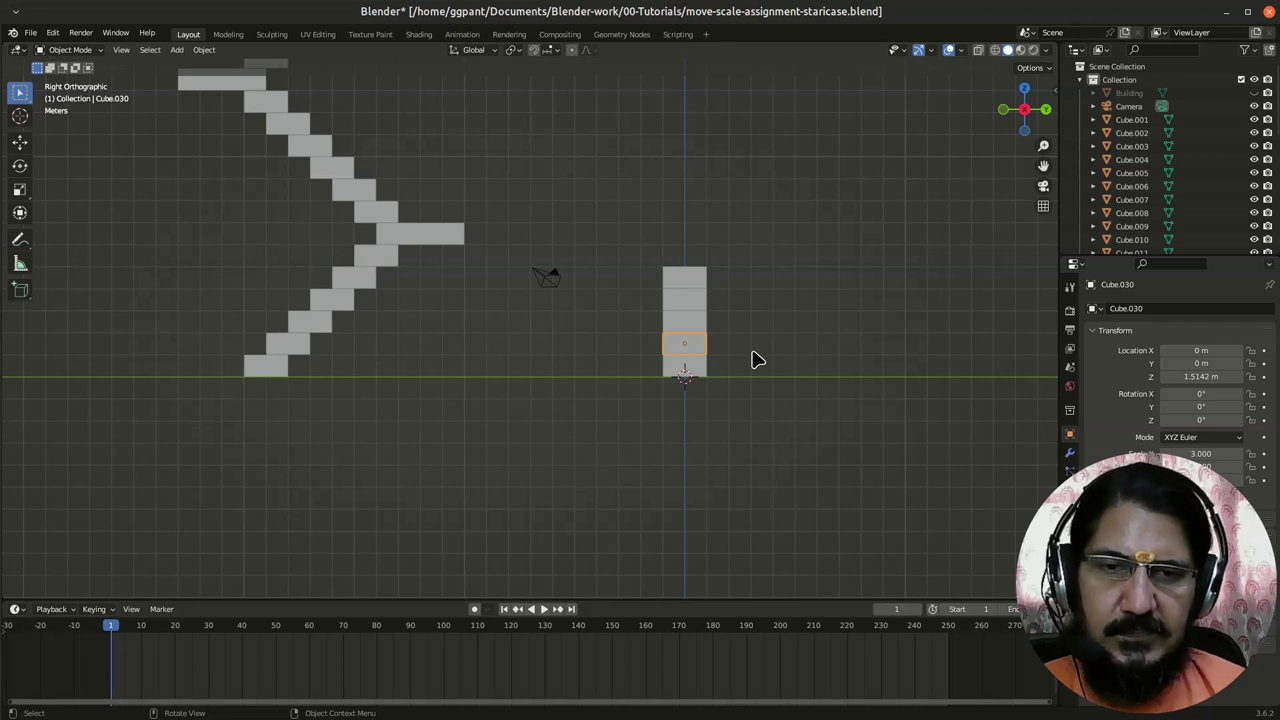
{"action": "key", "text": "g"}
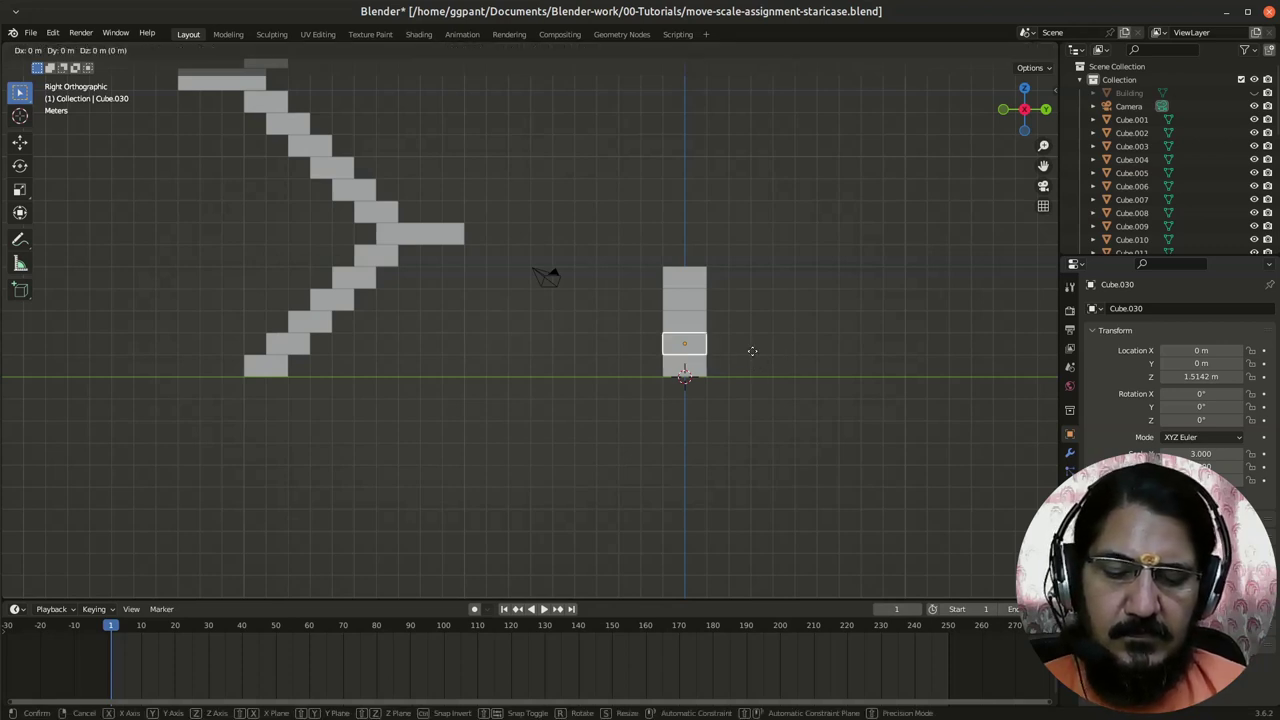
{"action": "key", "text": "y"}
{"action": "key", "text": "1"}
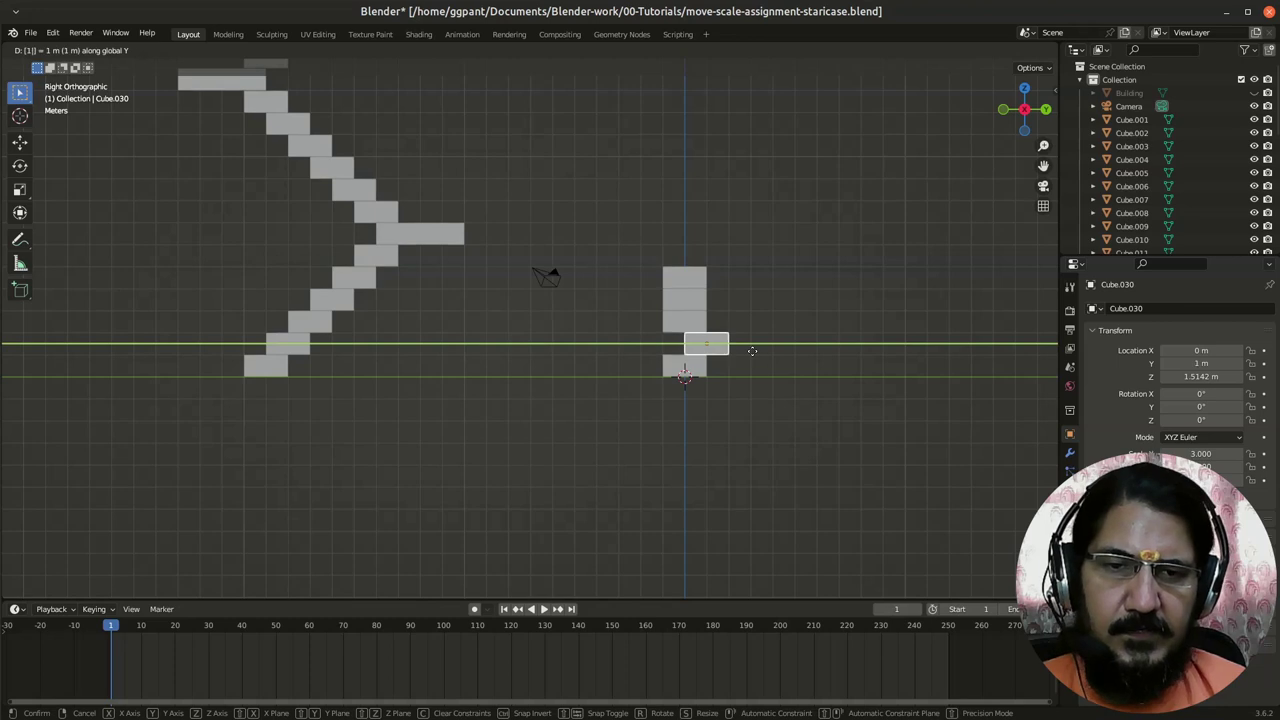
{"action": "key", "text": "Return"}
{"action": "left_click", "coordinate": [700, 326]}
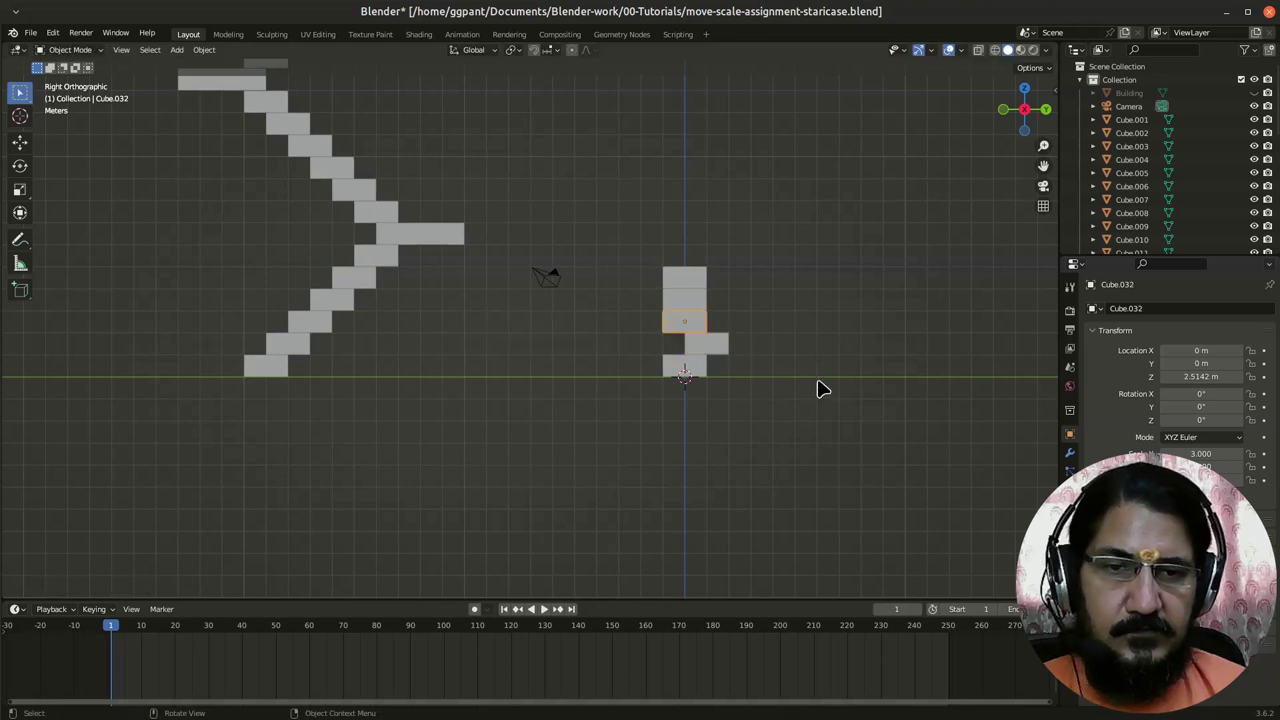
{"action": "key", "text": "g"}
{"action": "key", "text": "y"}
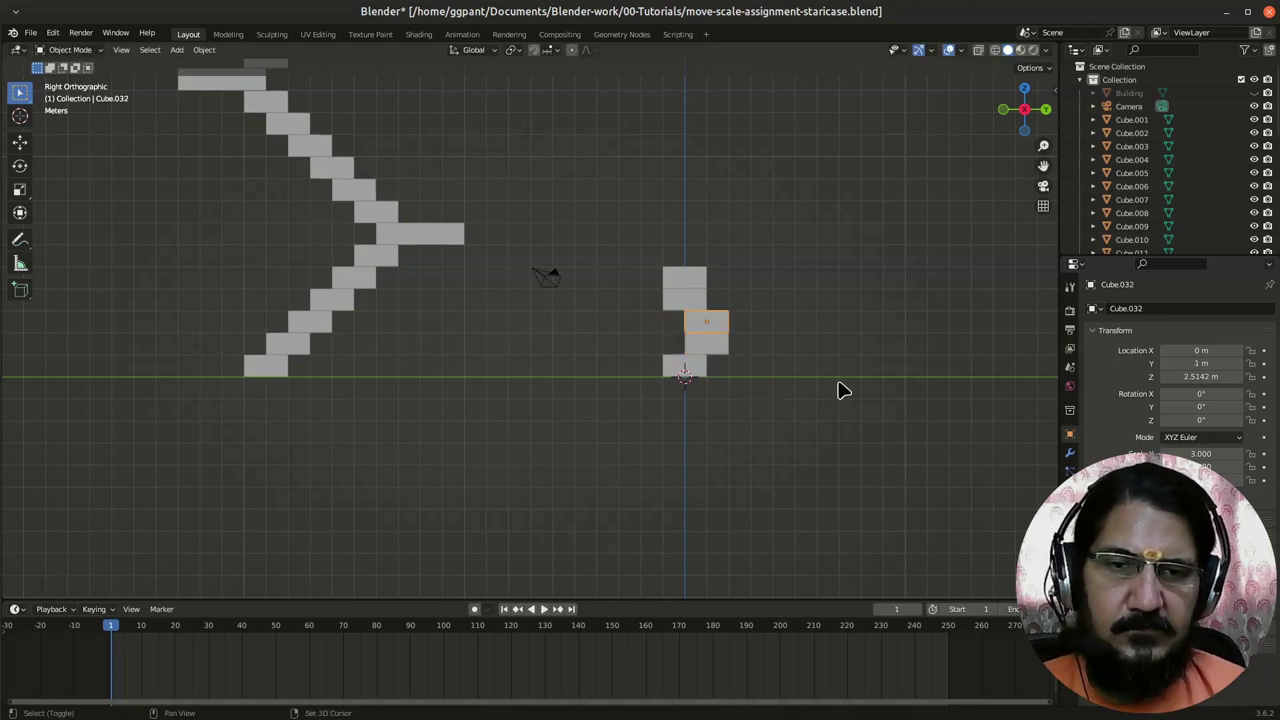
{"action": "key", "text": "2"}
{"action": "key", "text": "Return"}
Step: Offset the fourth and top blocks 3 m and 4 m along Y
{"action": "left_click", "coordinate": [700, 305]}
{"action": "key", "text": "g"}
{"action": "key", "text": "y"}
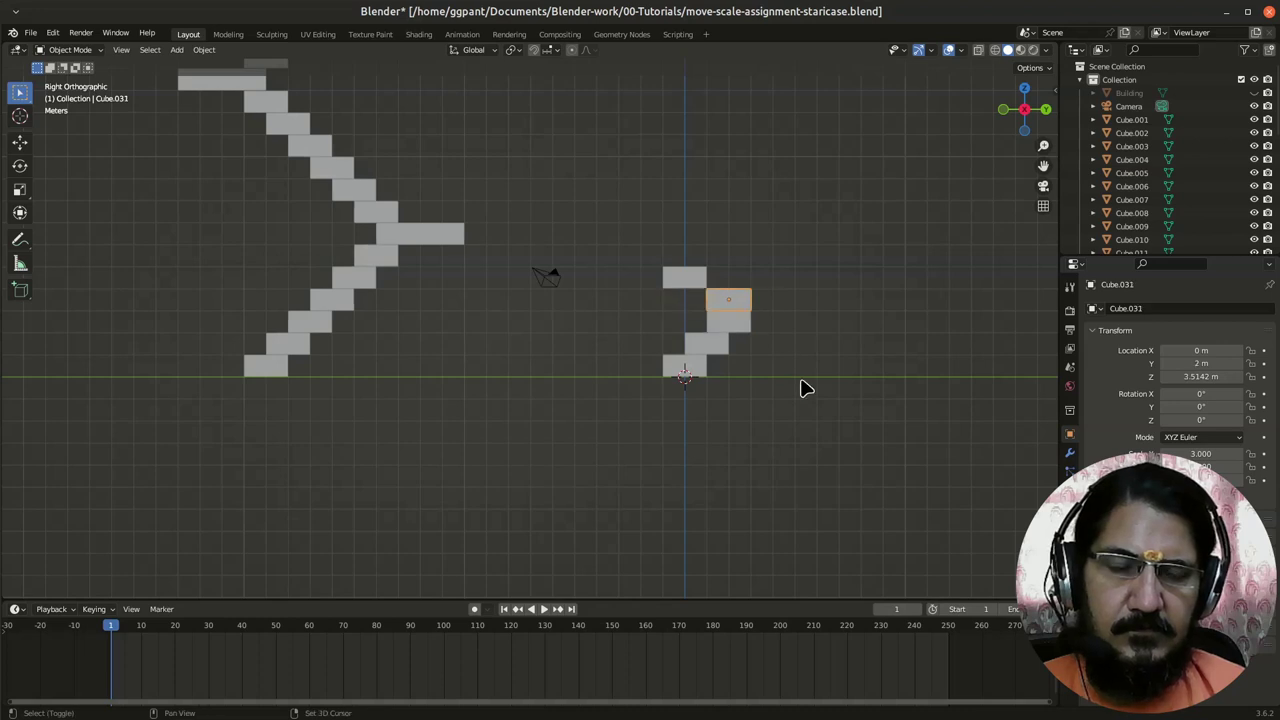
{"action": "key", "text": "3"}
{"action": "key", "text": "Return"}
{"action": "left_click", "coordinate": [688, 278]}
{"action": "key", "text": "g"}
{"action": "key", "text": "y"}
{"action": "key", "text": "4"}
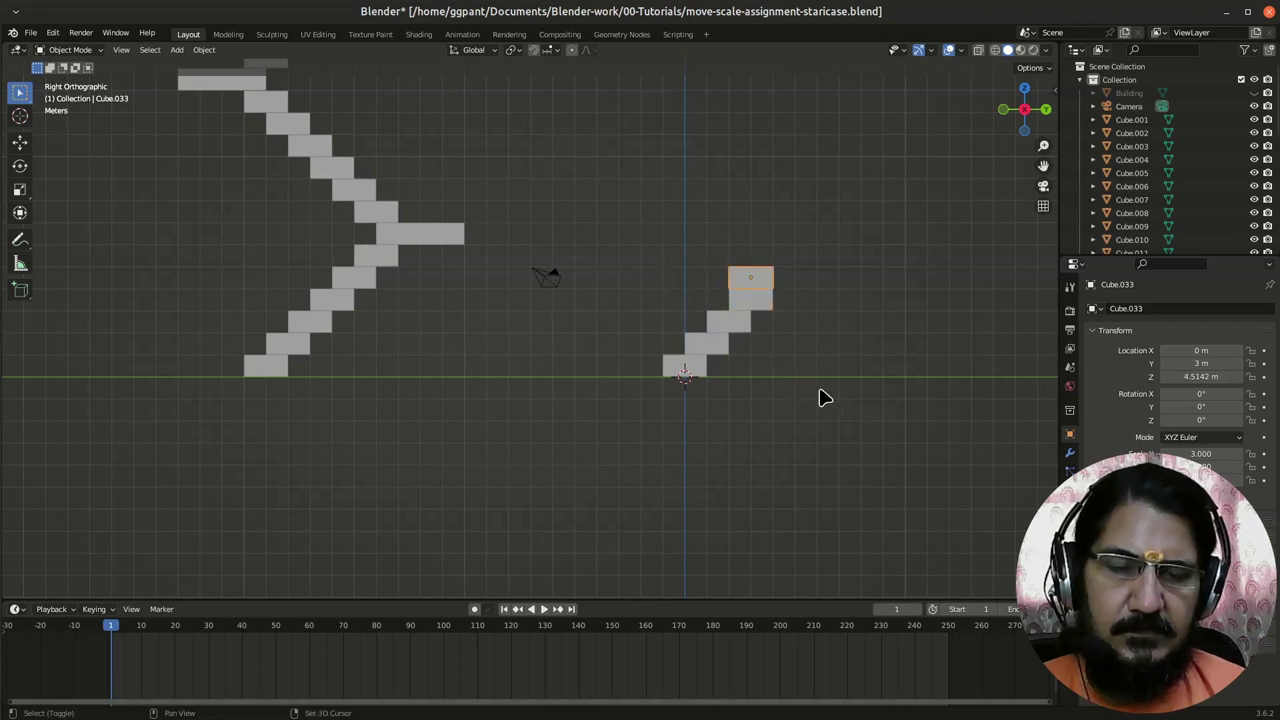
{"action": "key", "text": "Return"}
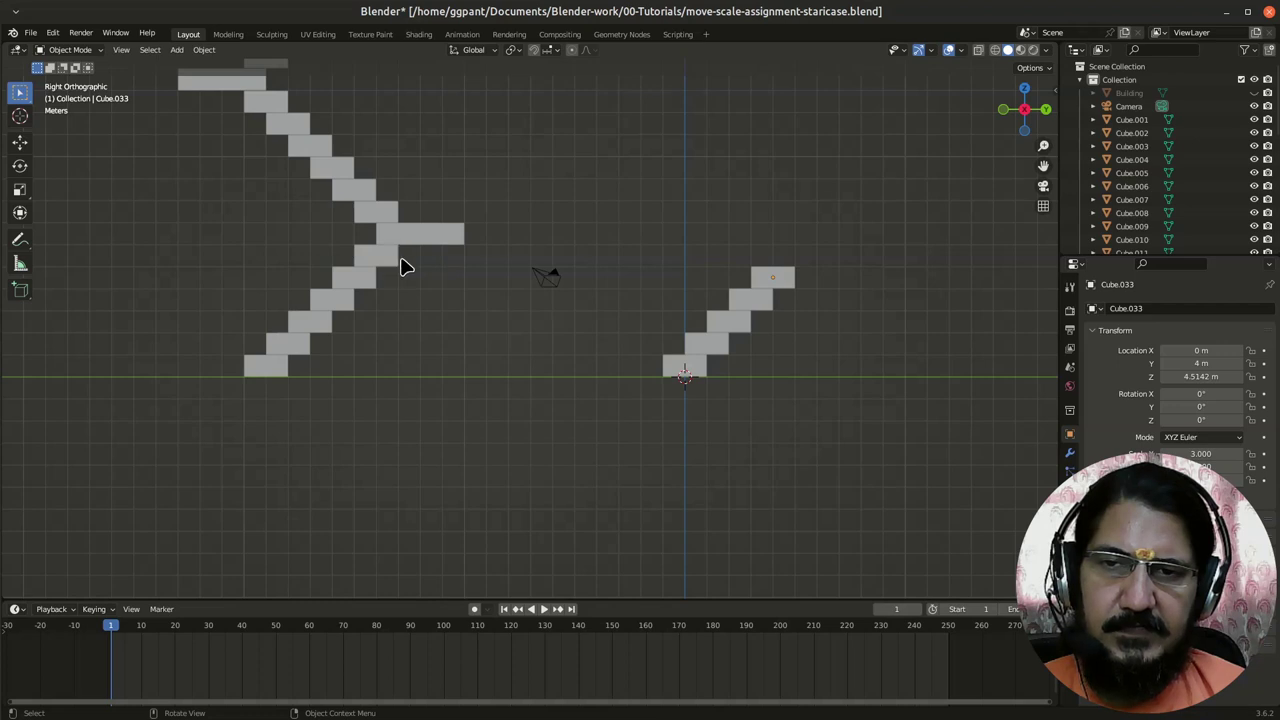
Step: Duplicate the top step of the new flight and raise the copy vertically
{"action": "left_click", "coordinate": [783, 289]}
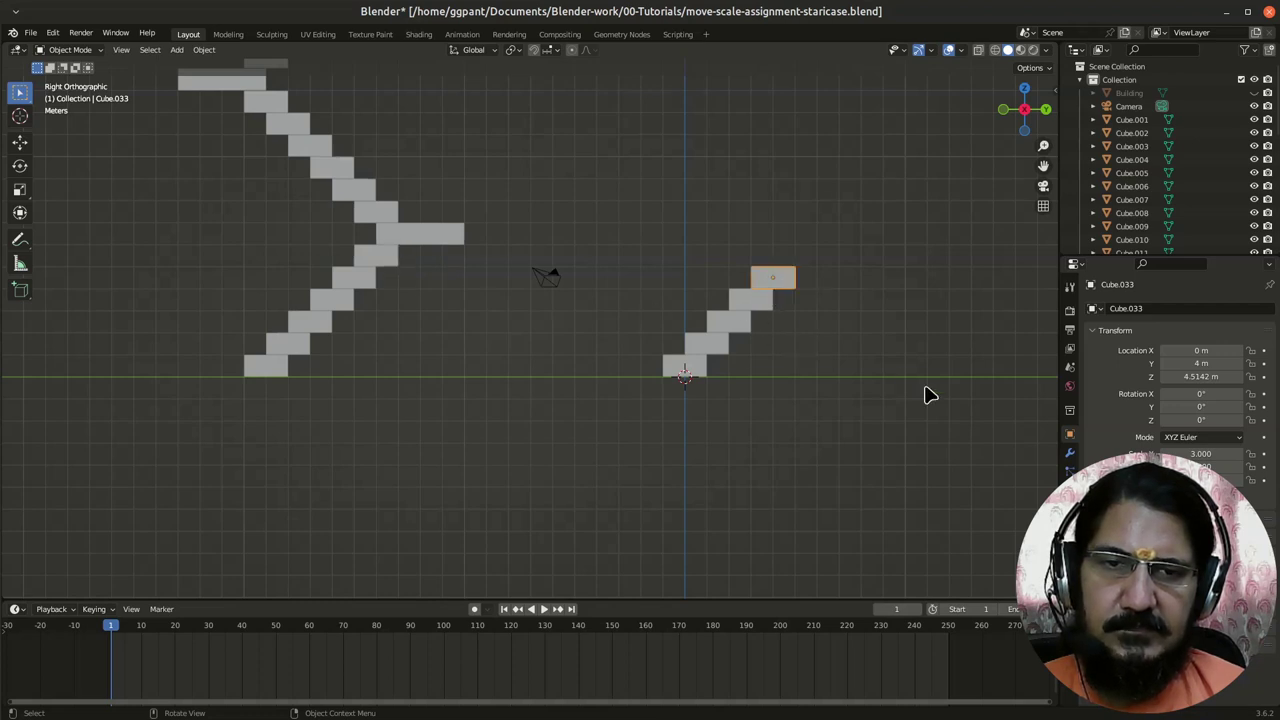
{"action": "key", "text": "ctrl+c"}
{"action": "key", "text": "ctrl+v"}
{"action": "key", "text": "g"}
{"action": "key", "text": "z"}
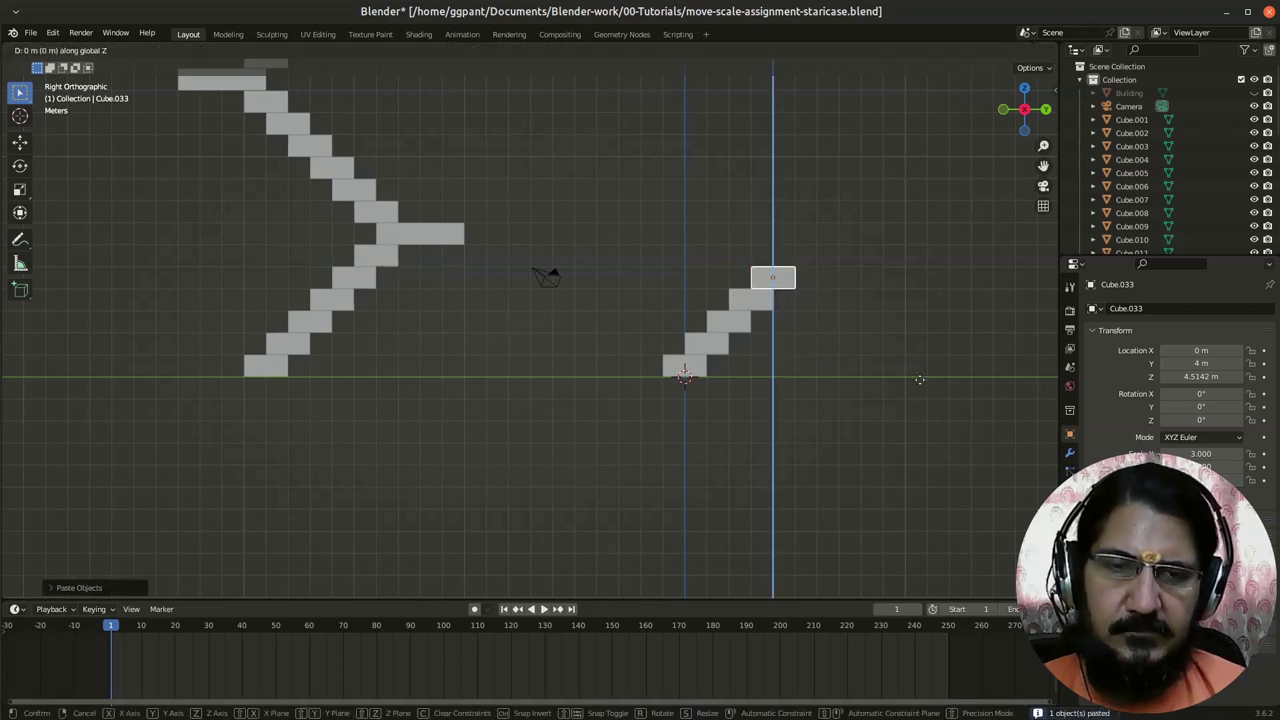
{"action": "left_click", "coordinate": [903, 354]}
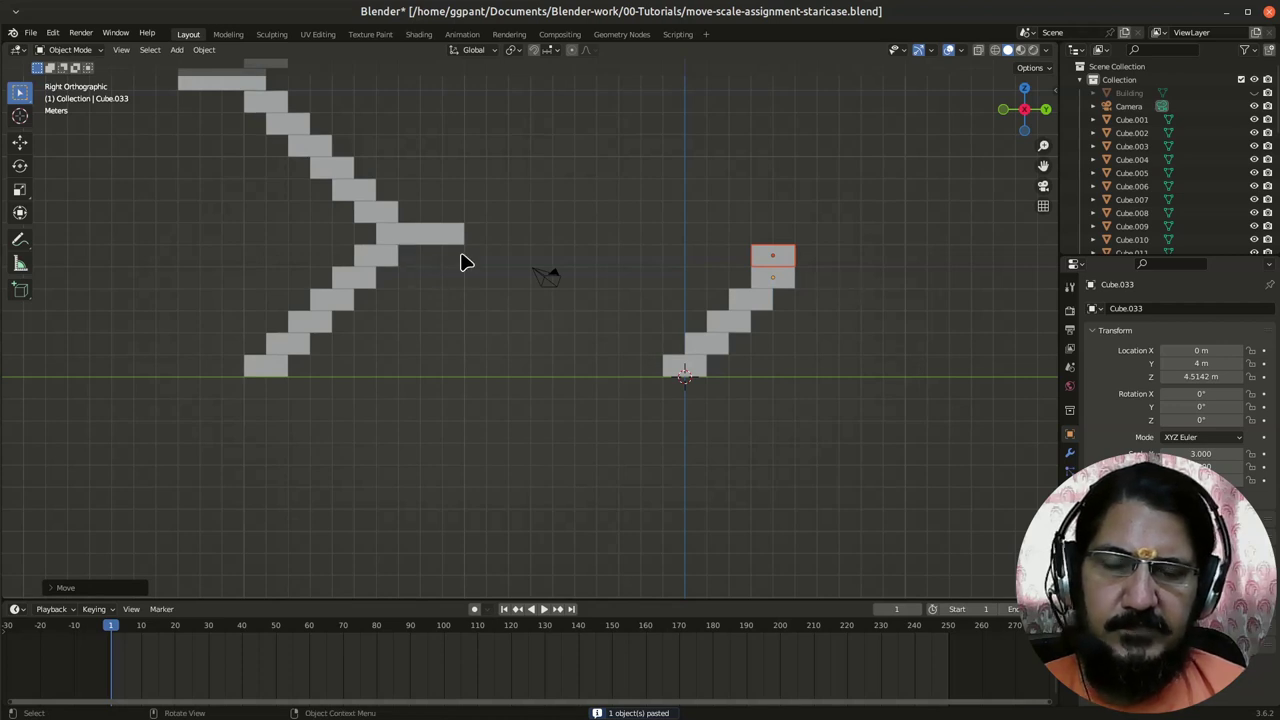
Step: In top view, double the landing's width along X and shift it left along X
{"action": "middle_click_drag", "start_coordinate": [463, 265], "coordinate": [450, 310]}
{"action": "key", "text": "KP_7"}
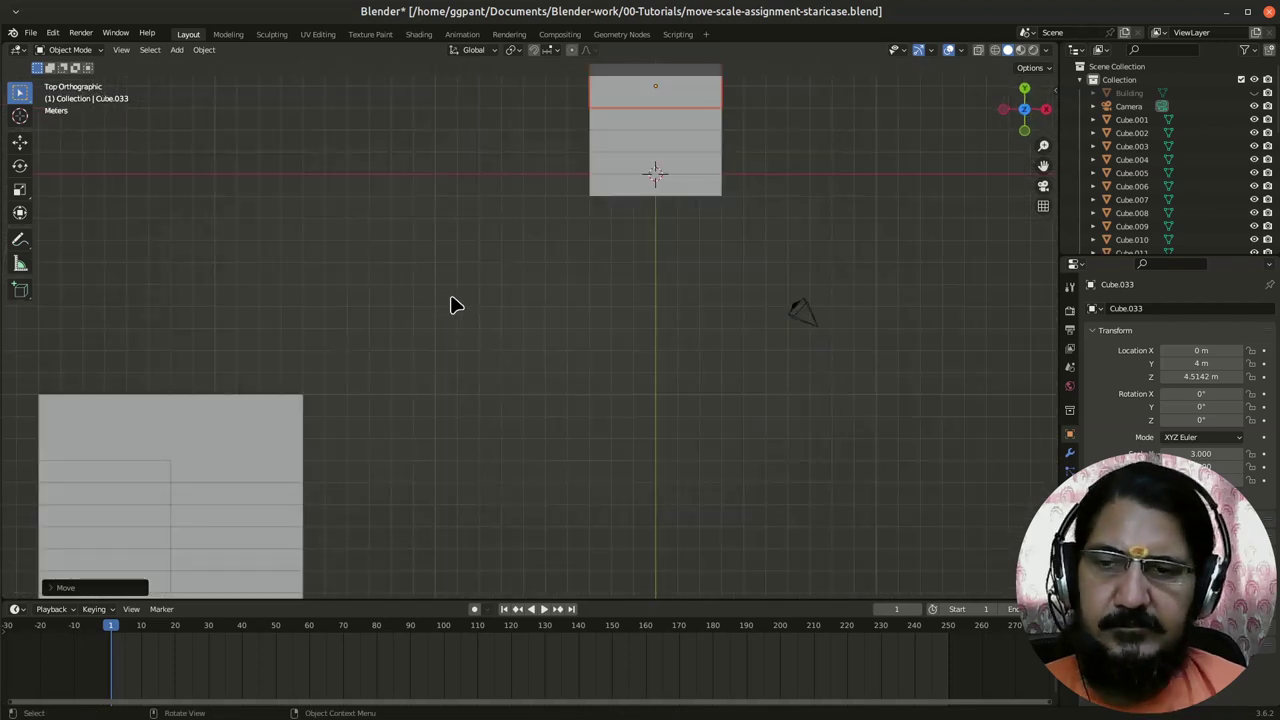
{"action": "scroll", "coordinate": [448, 314], "scroll_direction": "down", "scroll_amount": 2}
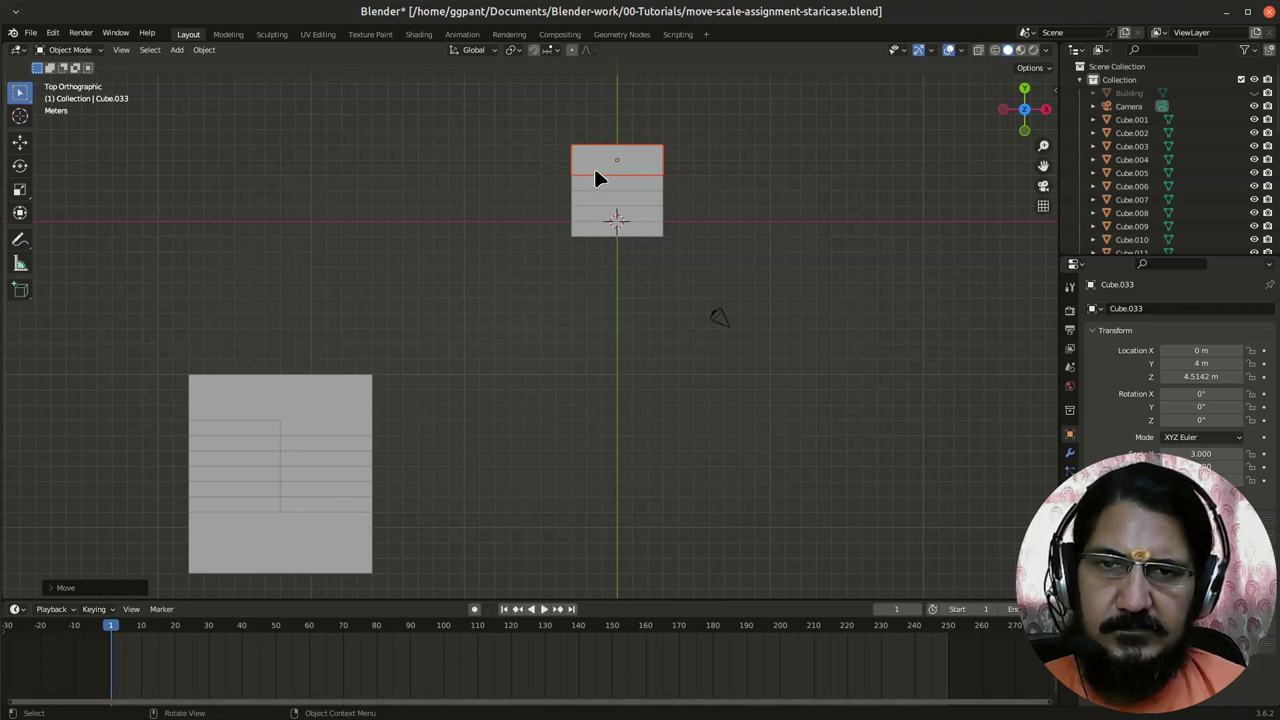
{"action": "type", "text": "s"}
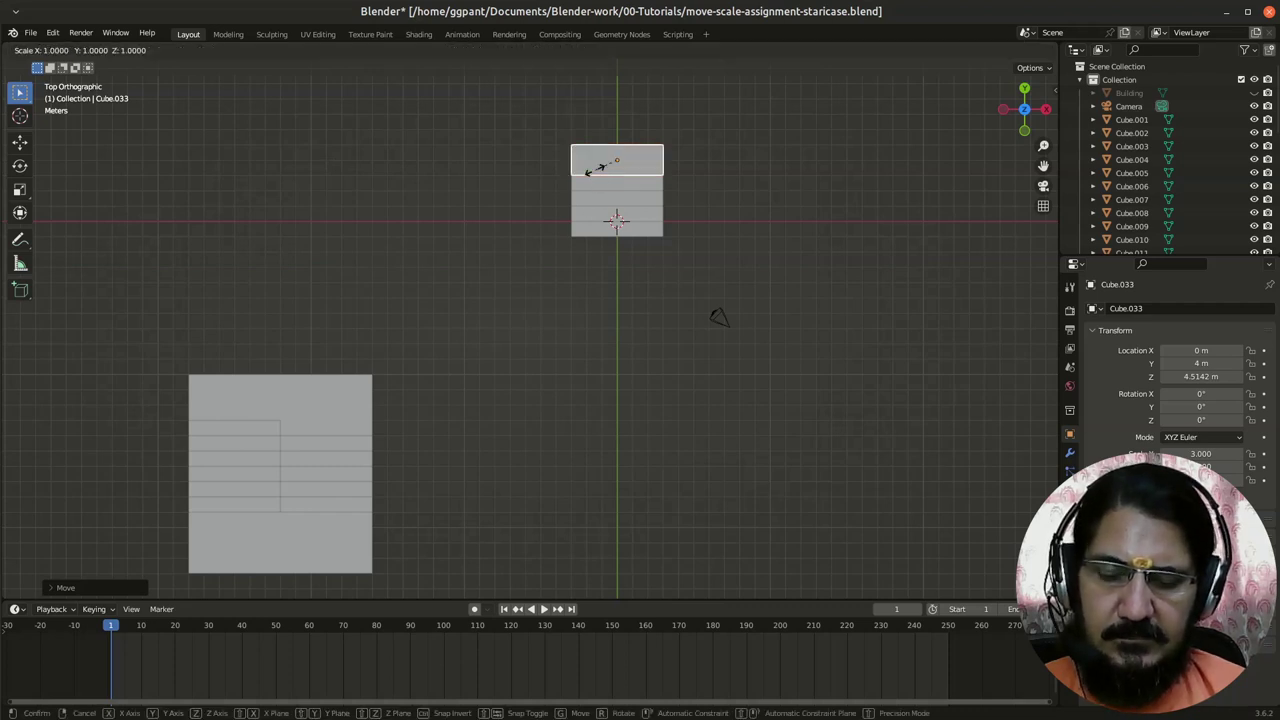
{"action": "type", "text": "x2"}
{"action": "key", "text": "Return"}
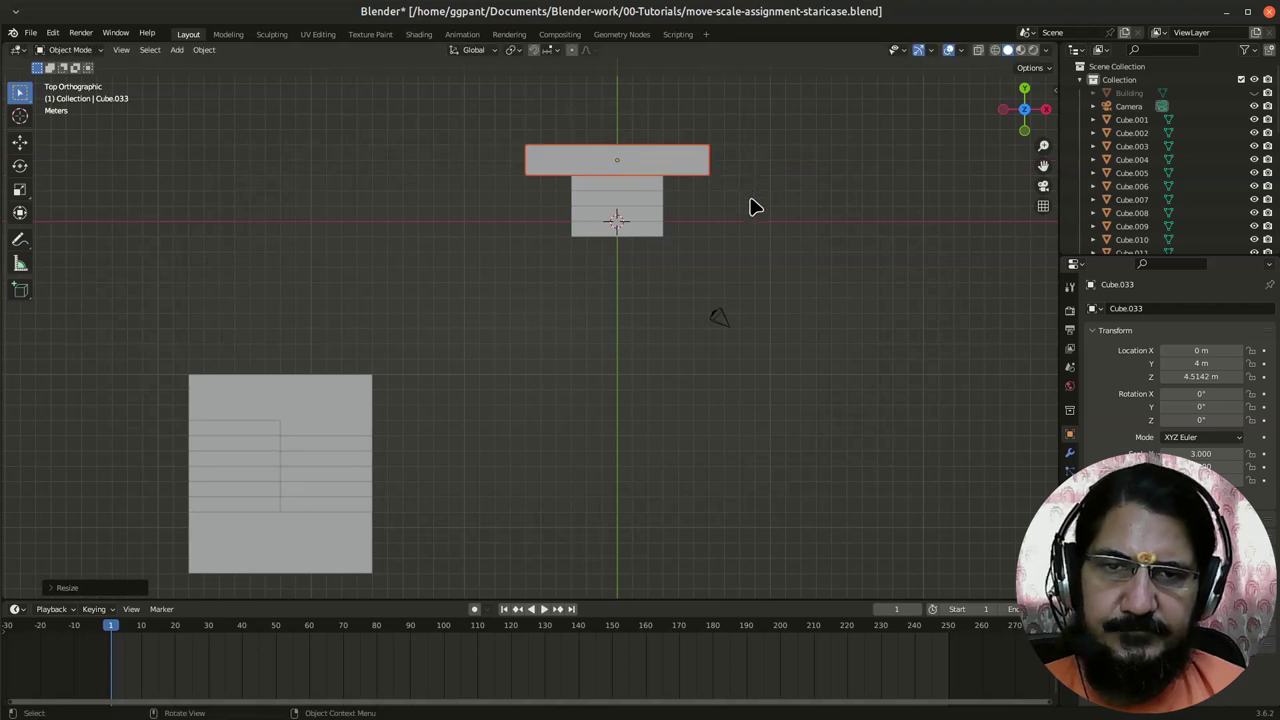
{"action": "key", "text": "g"}
{"action": "key", "text": "x"}
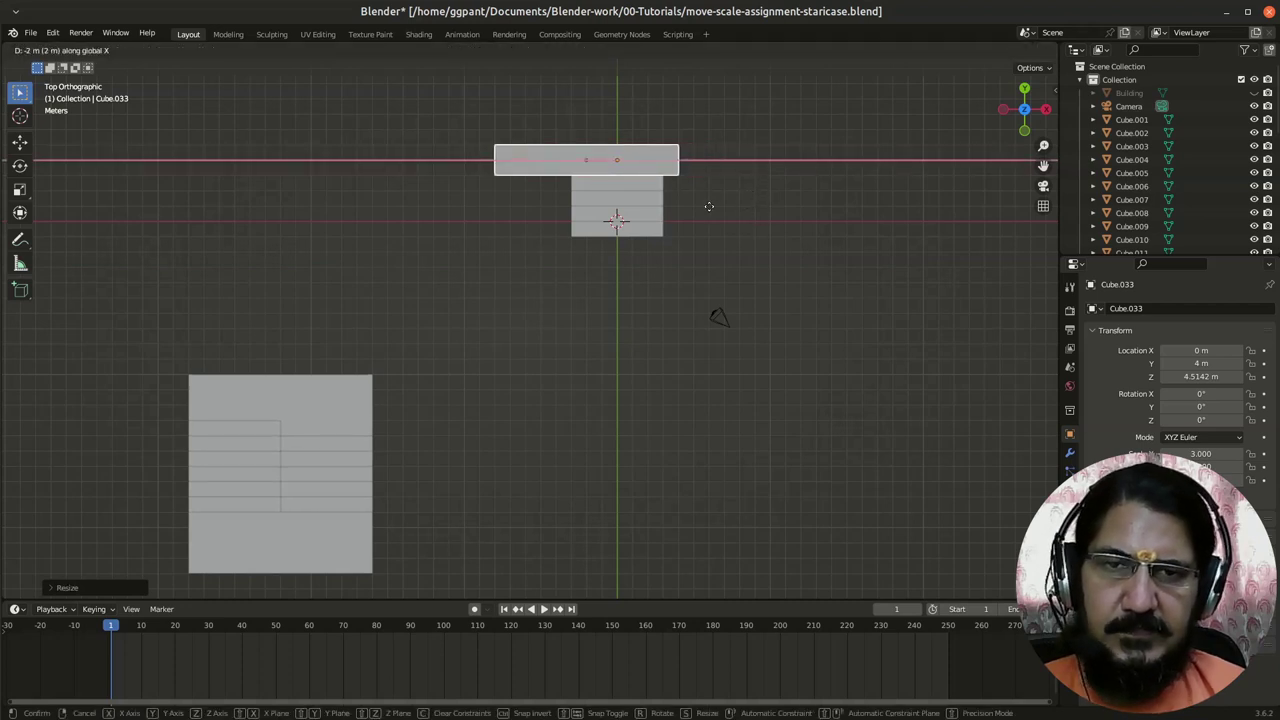
{"action": "left_click", "coordinate": [697, 210]}
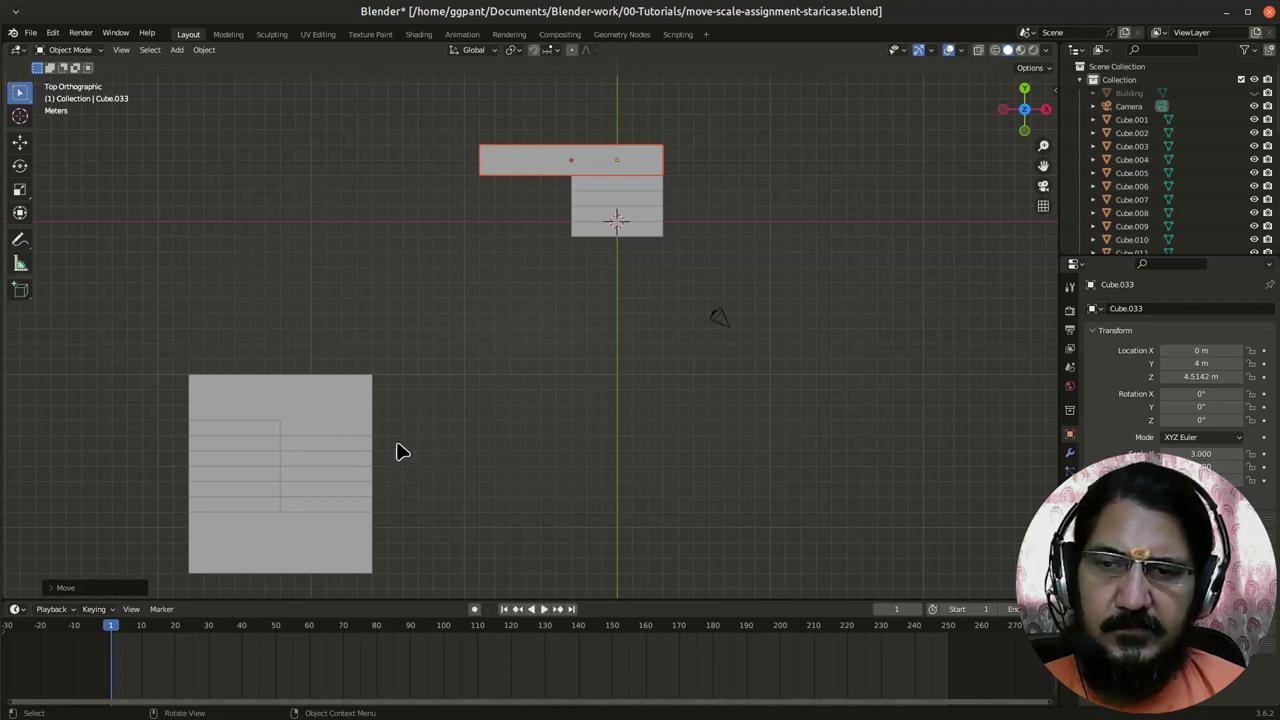
Step: Double the landing's depth along Y
{"action": "key", "text": "s"}
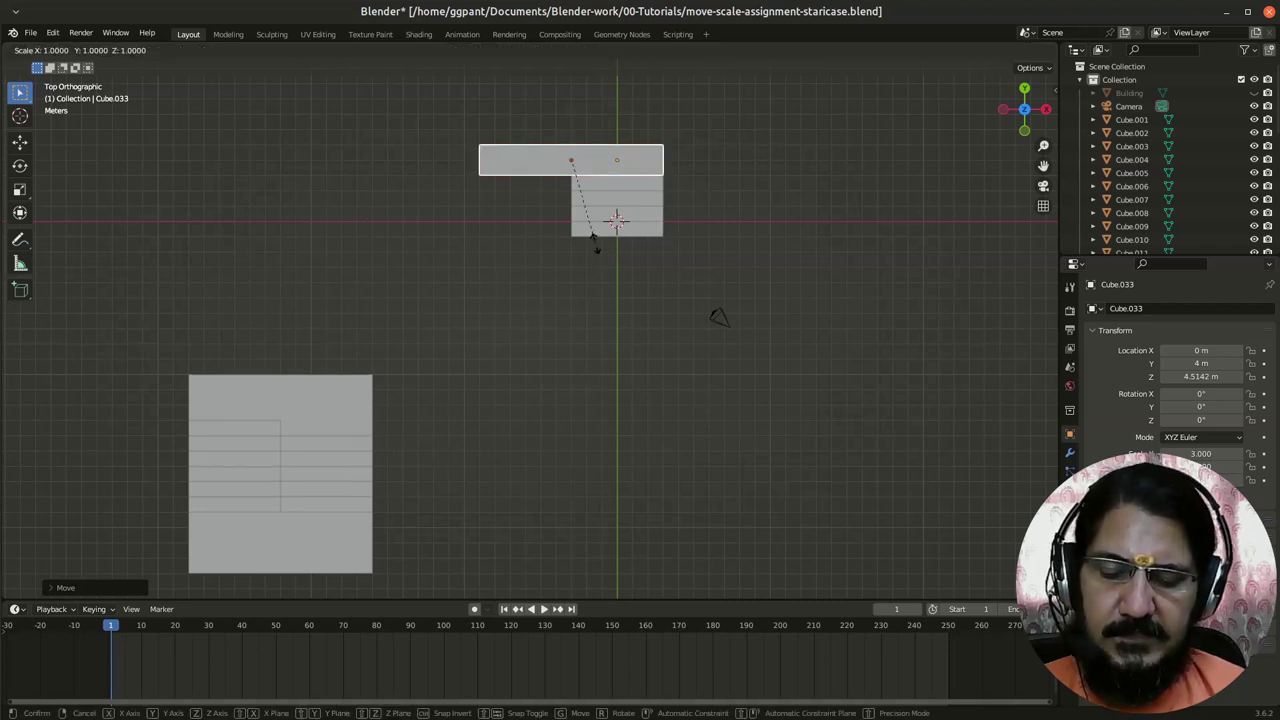
{"action": "type", "text": "y"}
{"action": "type", "text": "2"}
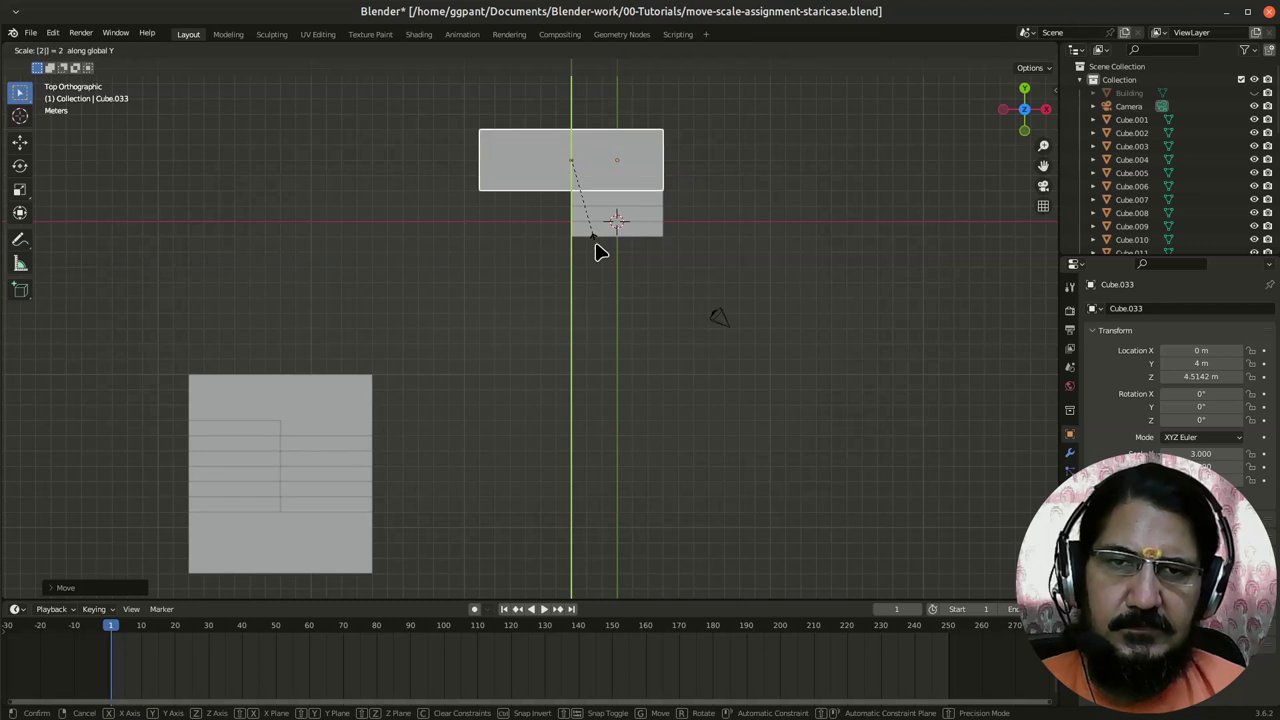
{"action": "key", "text": "Return"}
{"action": "middle_click_drag", "start_coordinate": [816, 380], "coordinate": [818, 381]}
Step: In right view, move the landing 2 m further along Y
{"action": "key", "text": "KP_3"}
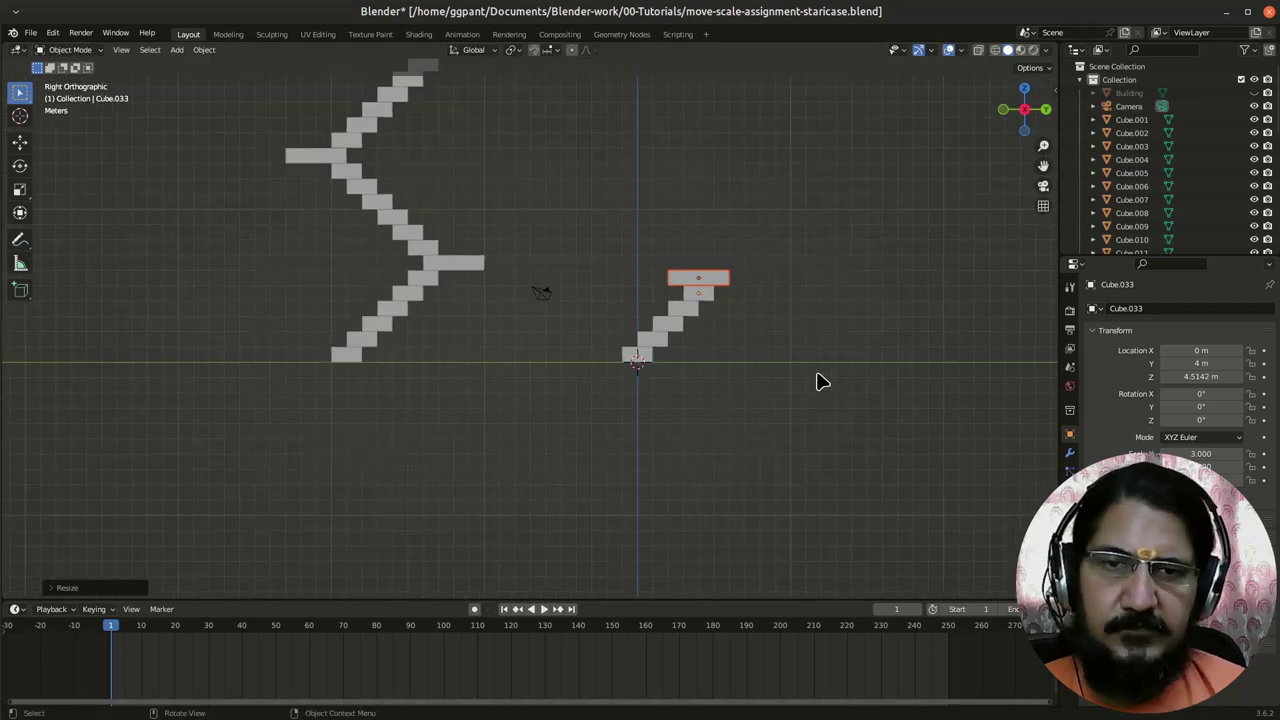
{"action": "key", "text": "g"}
{"action": "key", "text": "x"}
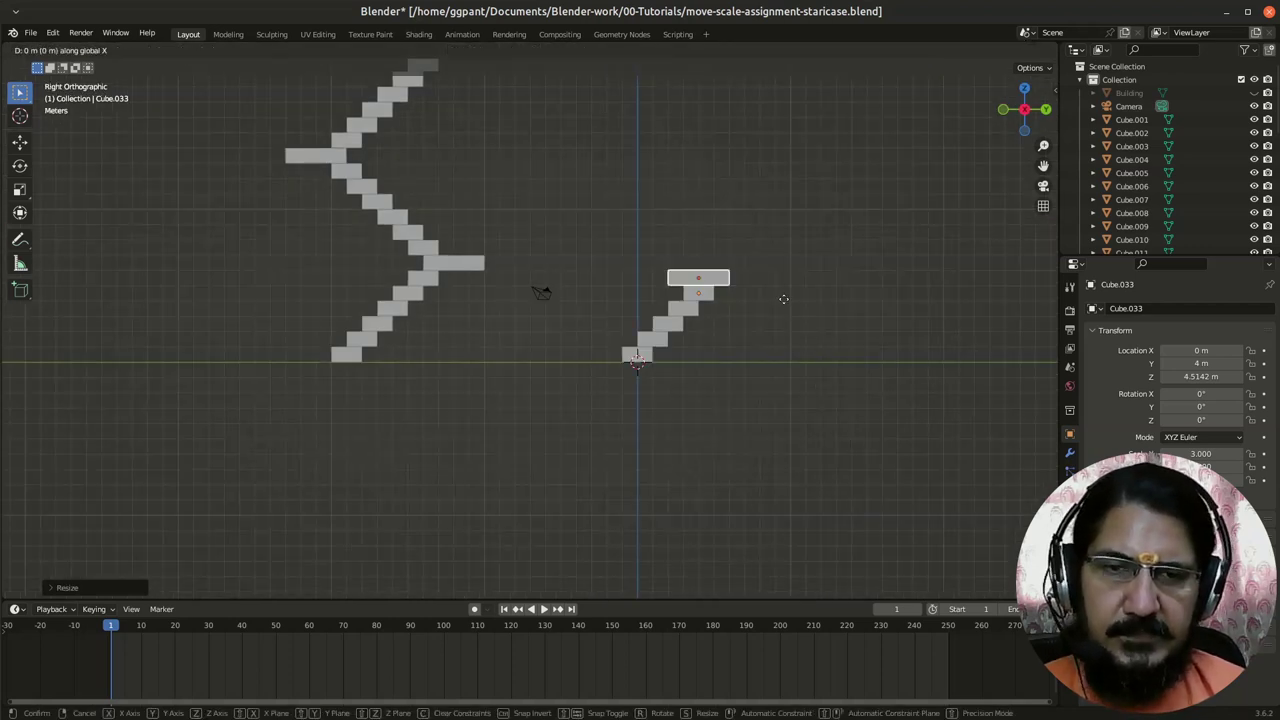
{"action": "left_click", "coordinate": [778, 336]}
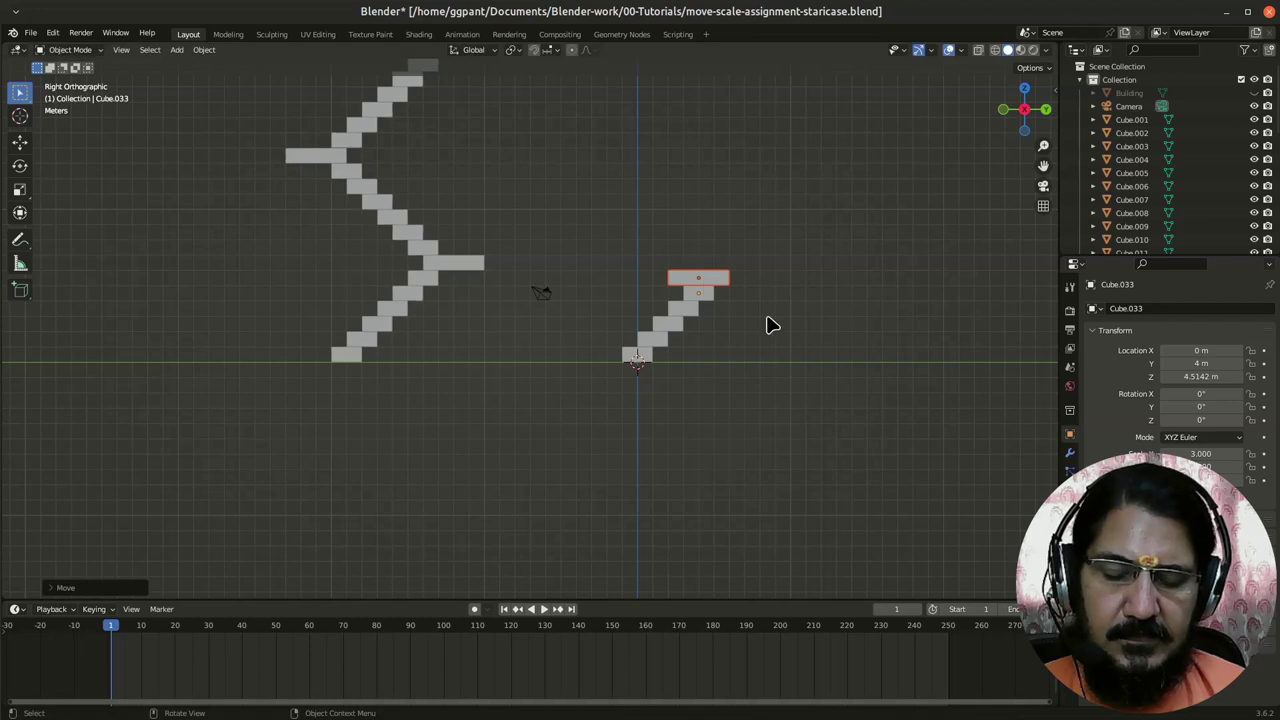
{"action": "key", "text": "g"}
{"action": "key", "text": "y"}
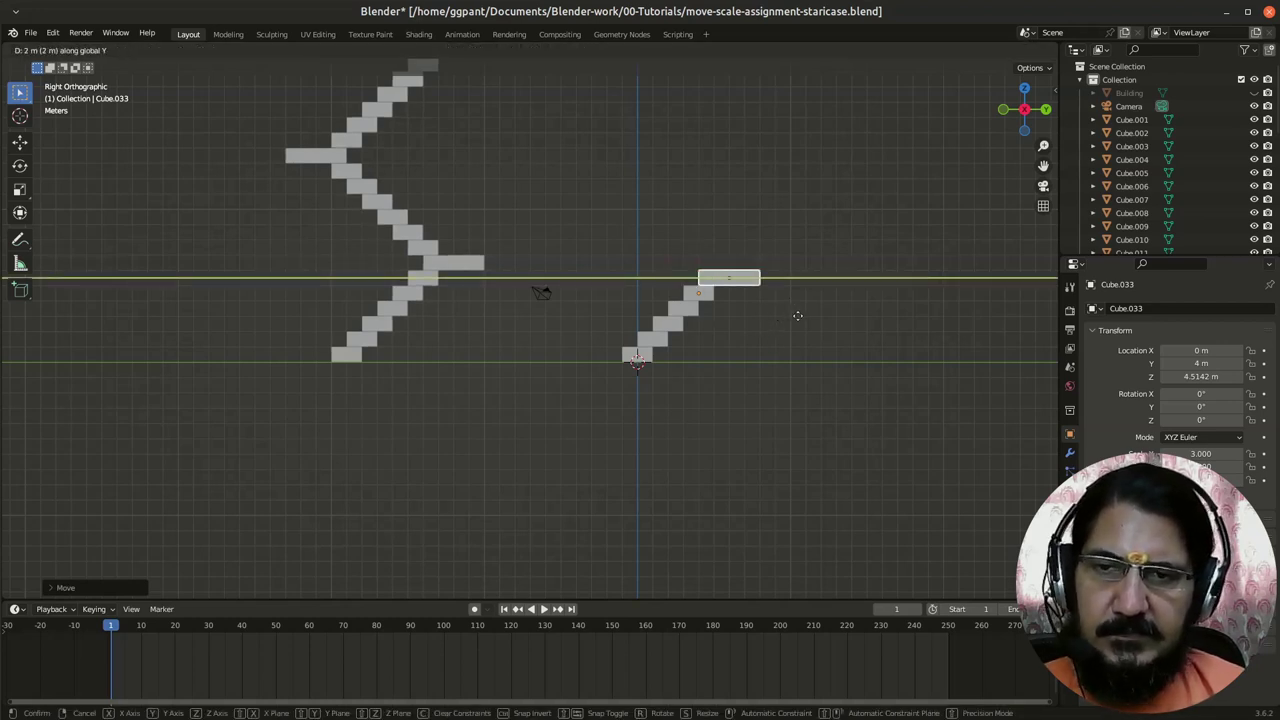
{"action": "left_click", "coordinate": [797, 316]}
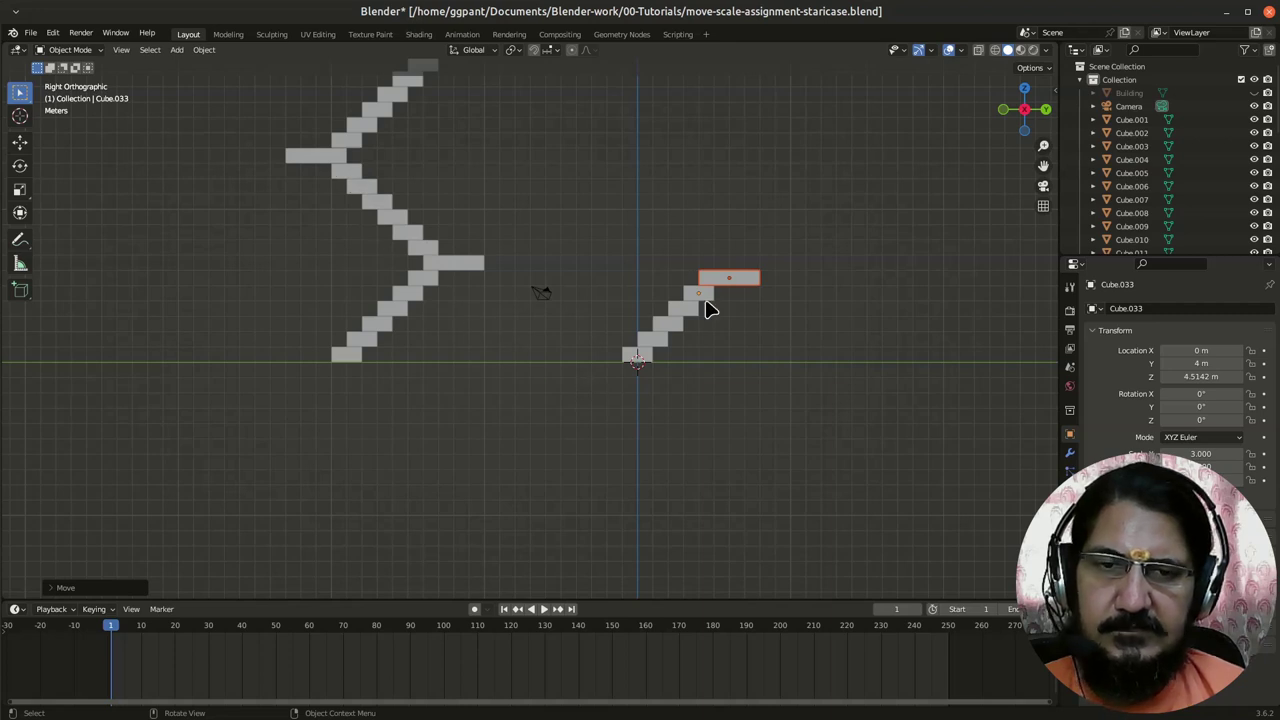
Step: Copy the six-piece lower flight and lift the duplicate about 6 m up along Z
{"action": "left_click_drag", "start_coordinate": [608, 212], "coordinate": [792, 362]}
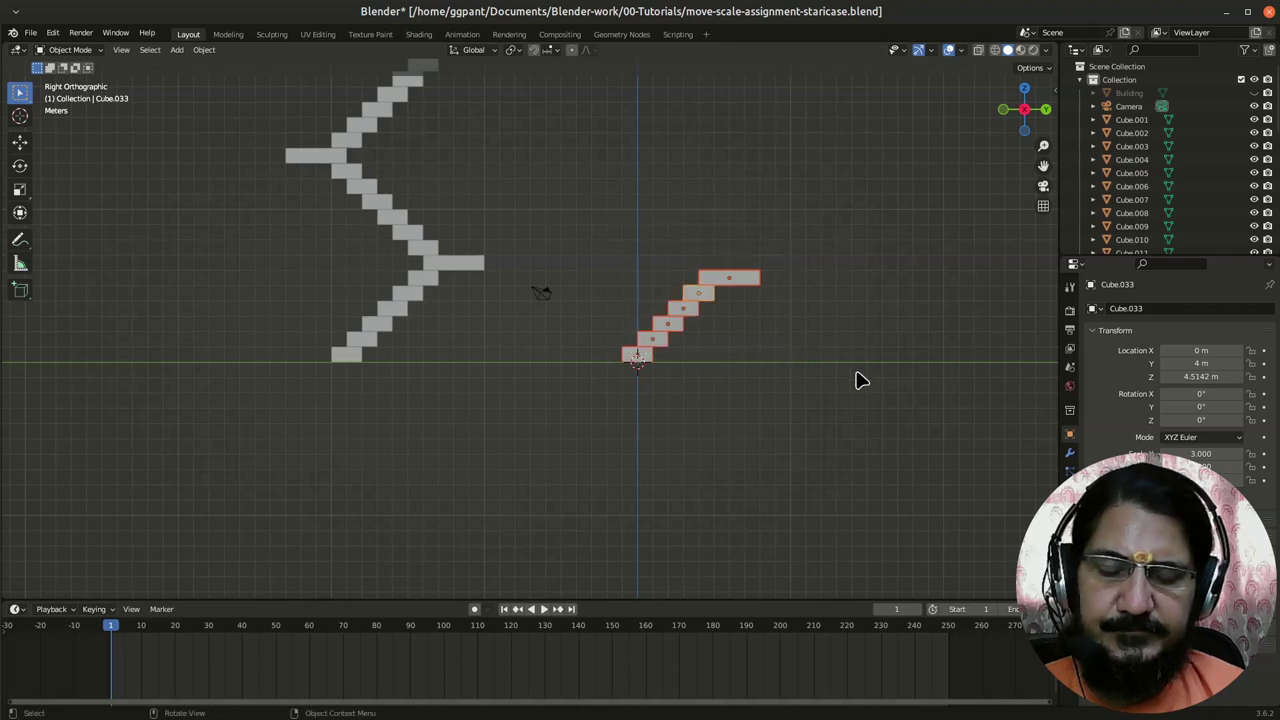
{"action": "key", "text": "ctrl+c"}
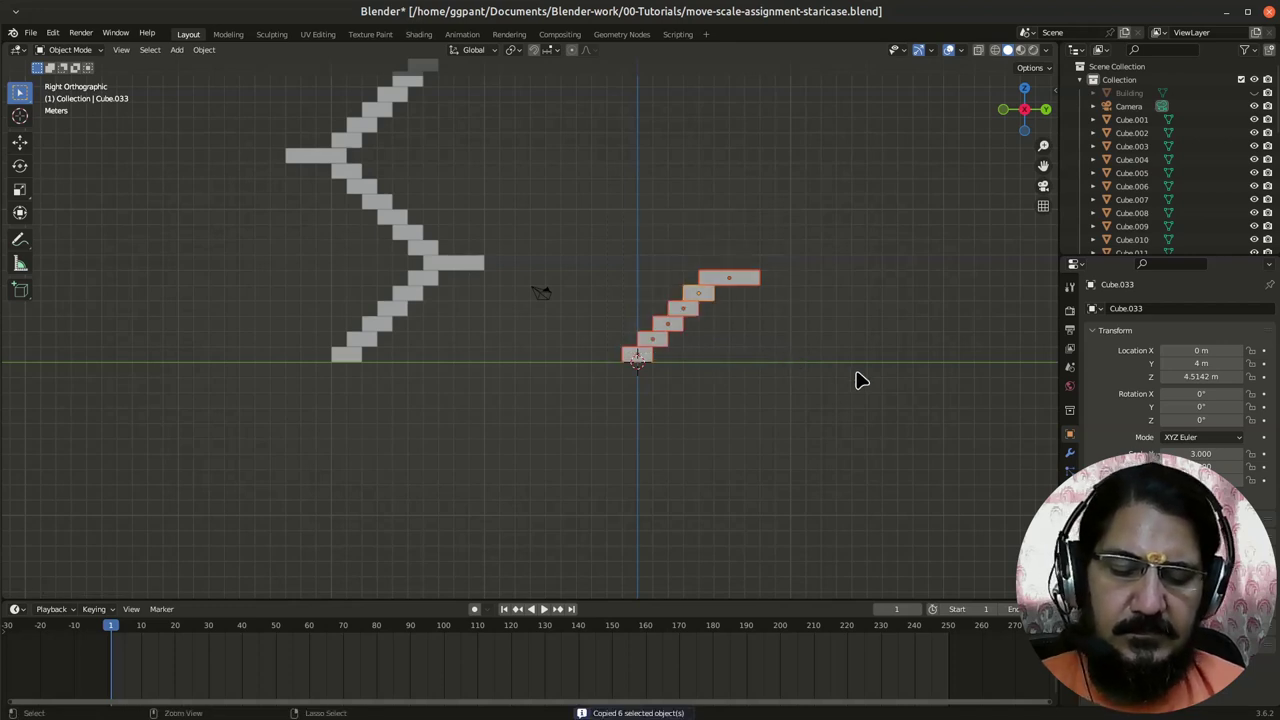
{"action": "key", "text": "ctrl+v"}
{"action": "key", "text": "g"}
{"action": "key", "text": "z"}
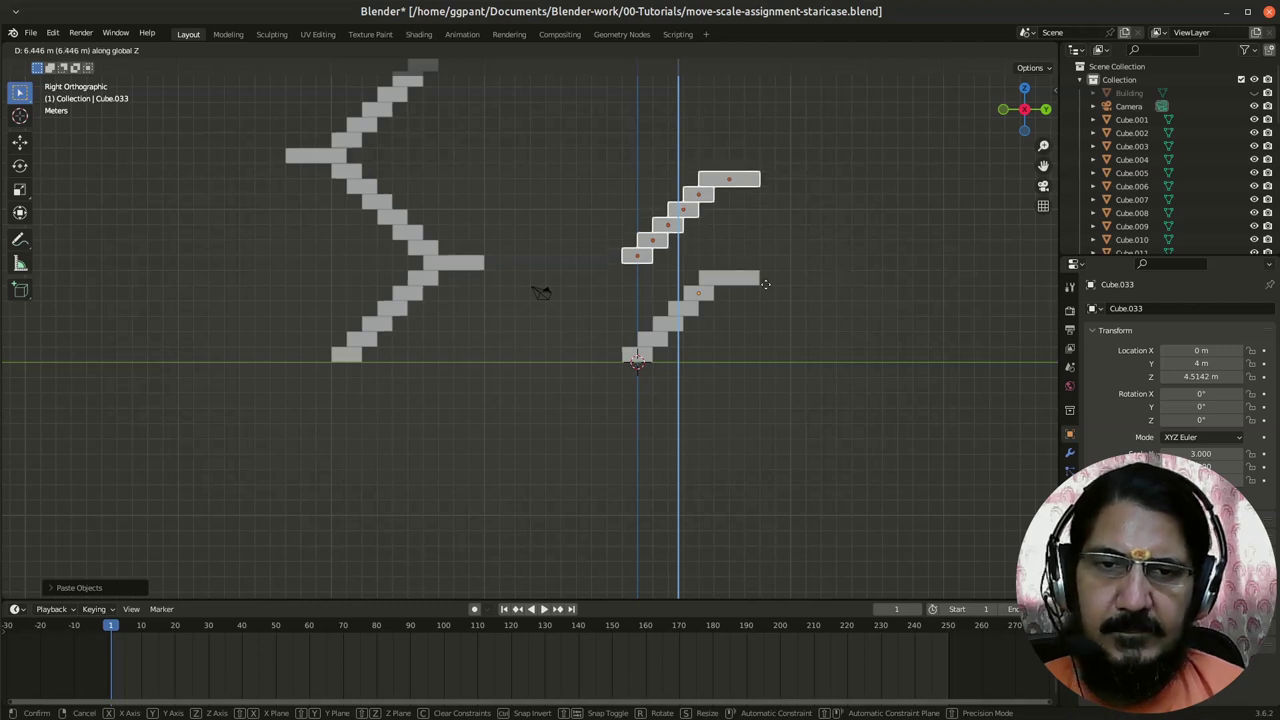
Step: Fix the copied flight 6 m above the original and select its bottom step Cube.040
{"action": "left_click", "coordinate": [734, 279]}
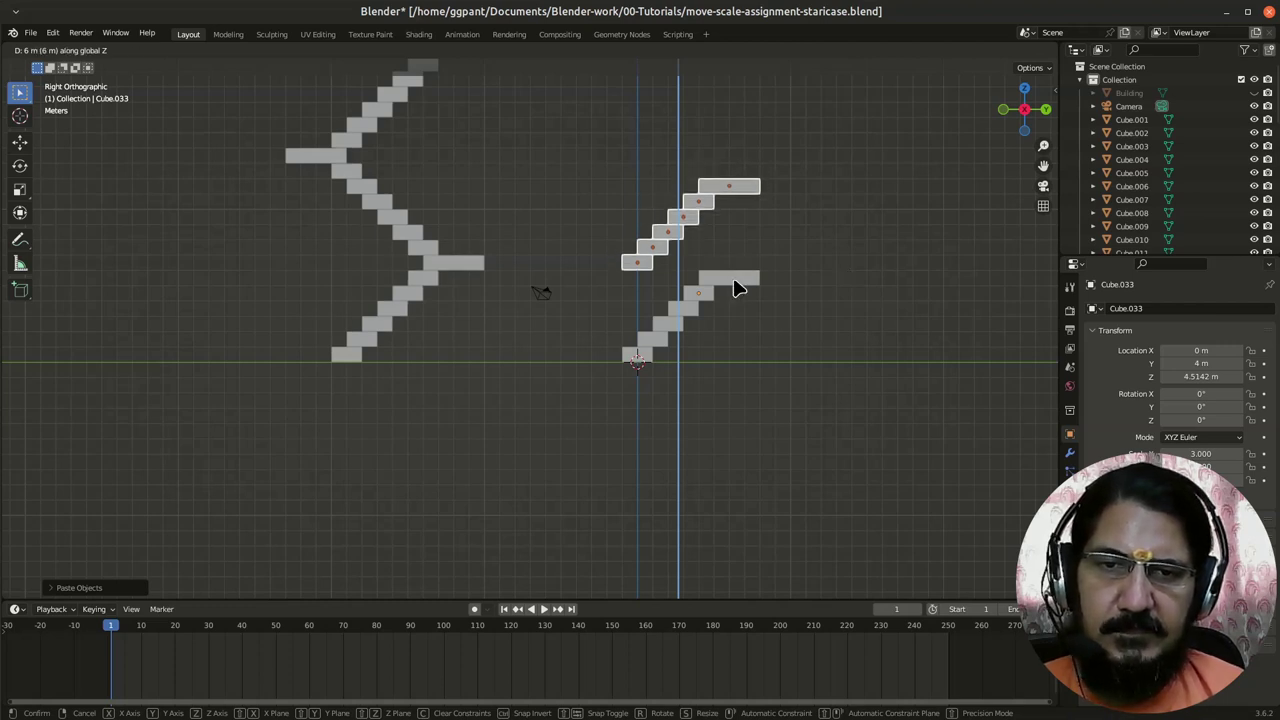
{"action": "left_click", "coordinate": [632, 268]}
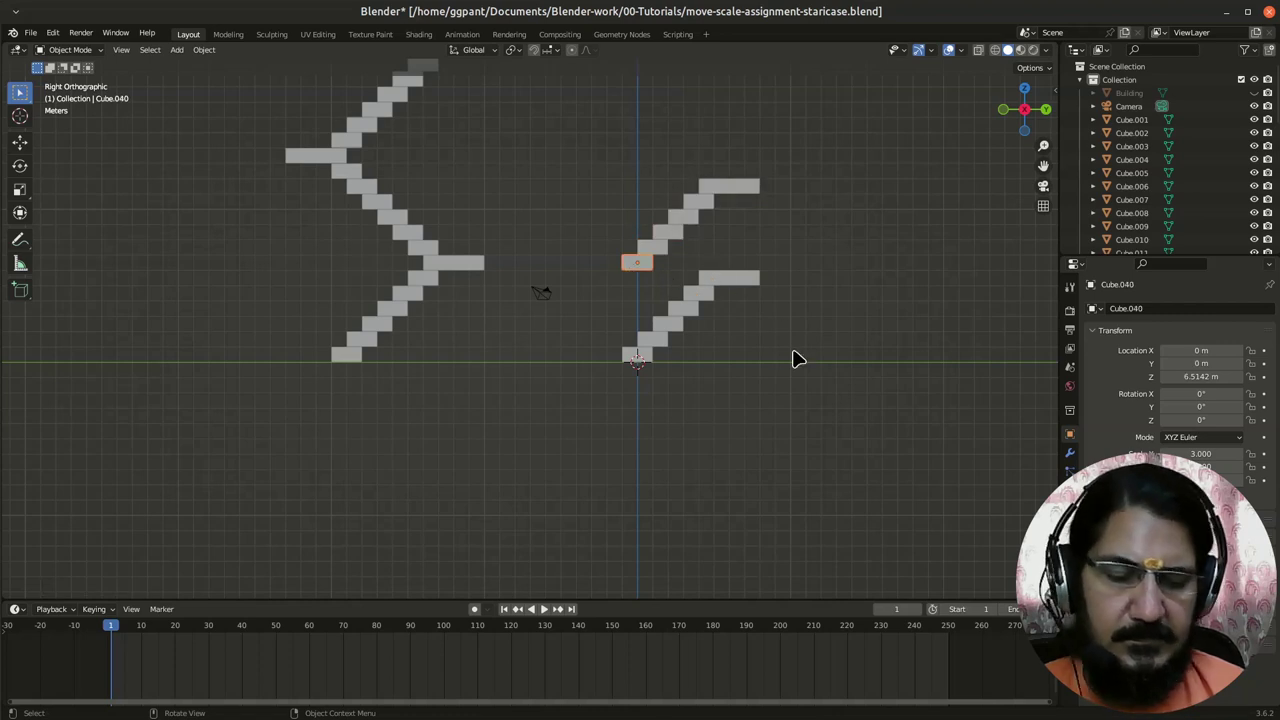
{"action": "middle_click_drag", "start_coordinate": [783, 357], "coordinate": [783, 358]}
Step: Cancel a stray move of the bottom step, undo, and clear the selection
{"action": "key", "text": "KP_7"}
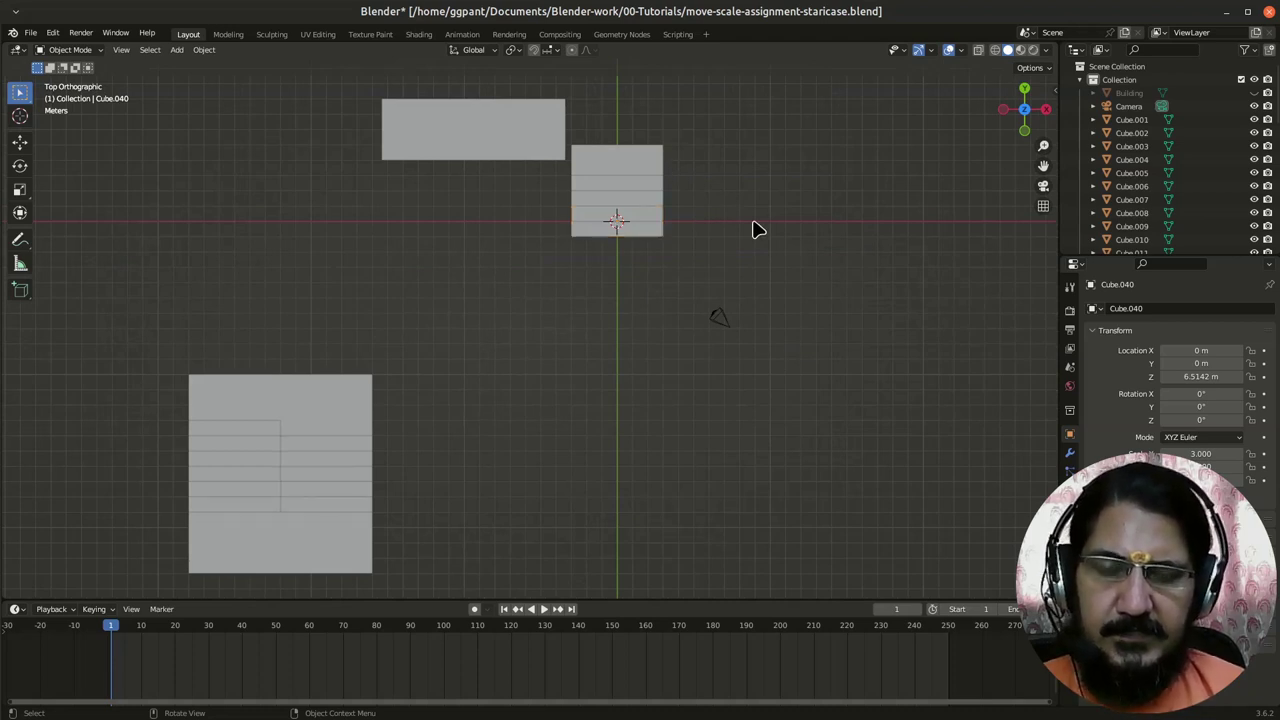
{"action": "key", "text": "g"}
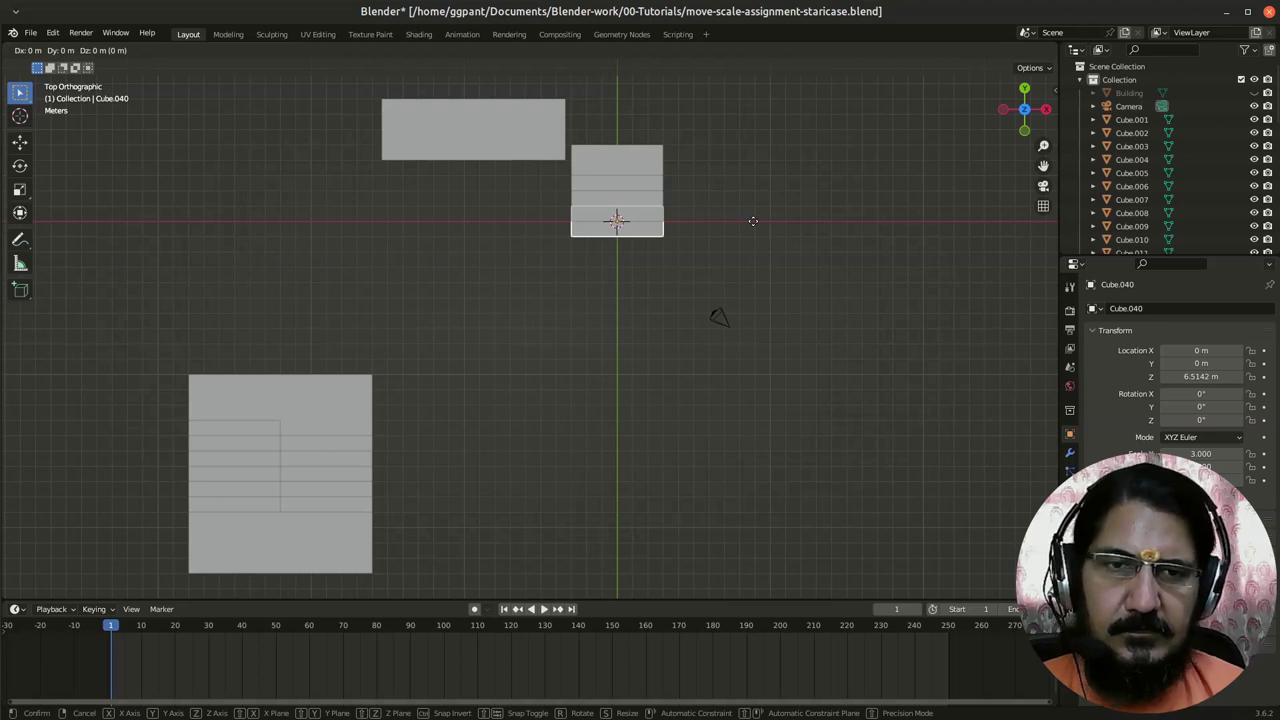
{"action": "right_click", "coordinate": [753, 265]}
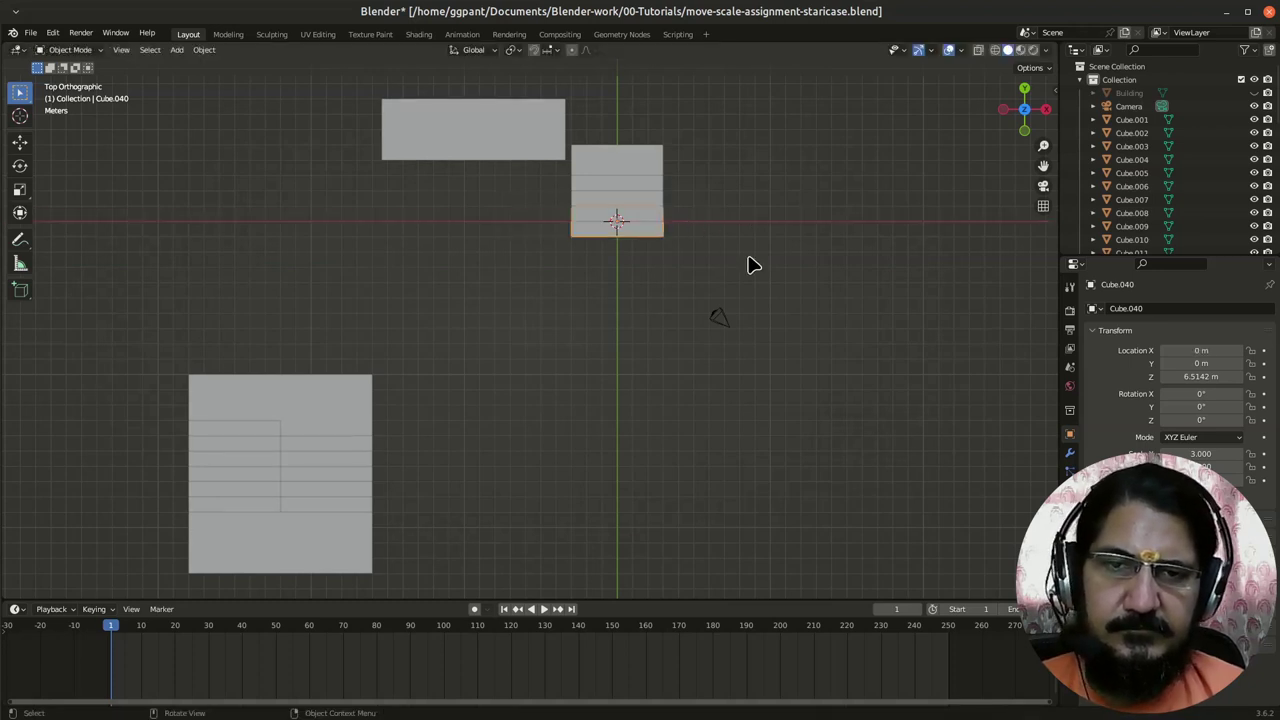
{"action": "key", "text": "ctrl+z"}
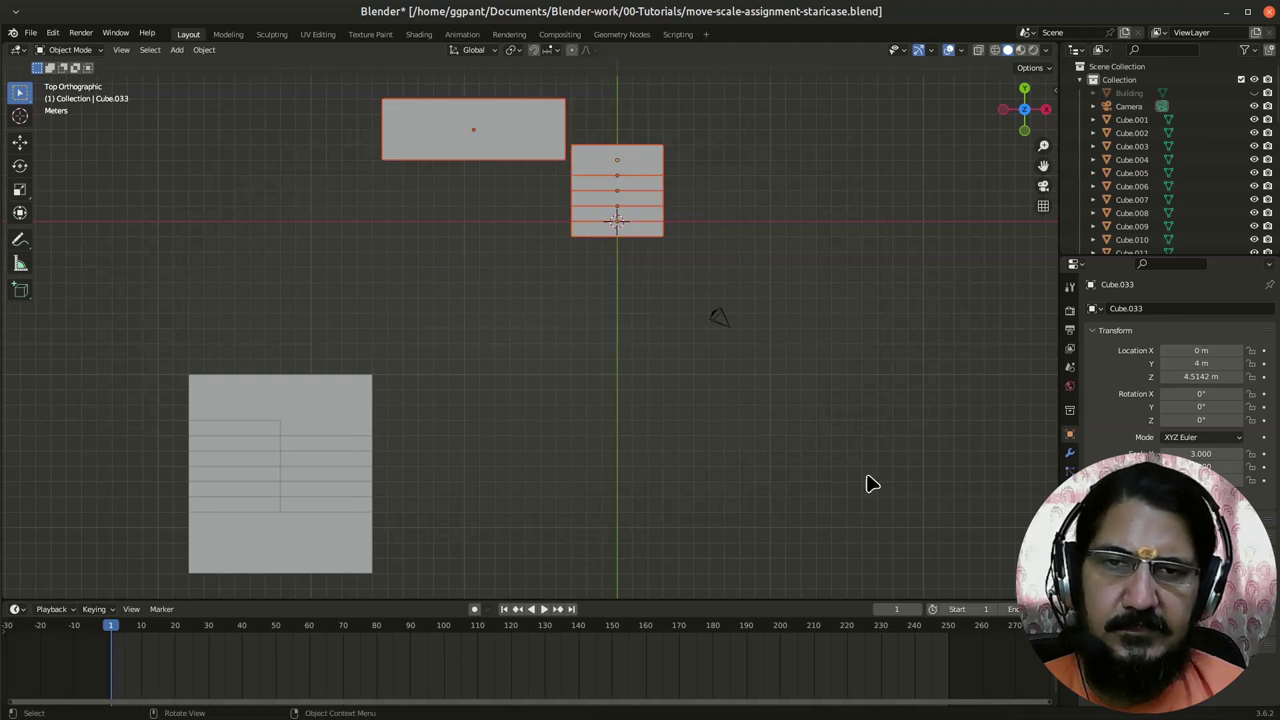
{"action": "left_click", "coordinate": [845, 458]}
{"action": "mouse_move", "coordinate": [845, 458]}
{"action": "middle_mouse_down"}
{"action": "mouse_move", "coordinate": [698, 385]}
{"action": "mouse_move", "coordinate": [702, 332]}
{"action": "mouse_move", "coordinate": [680, 352]}
{"action": "mouse_move", "coordinate": [691, 343]}
{"action": "middle_mouse_up"}
{"action": "key", "text": "KP_1"}
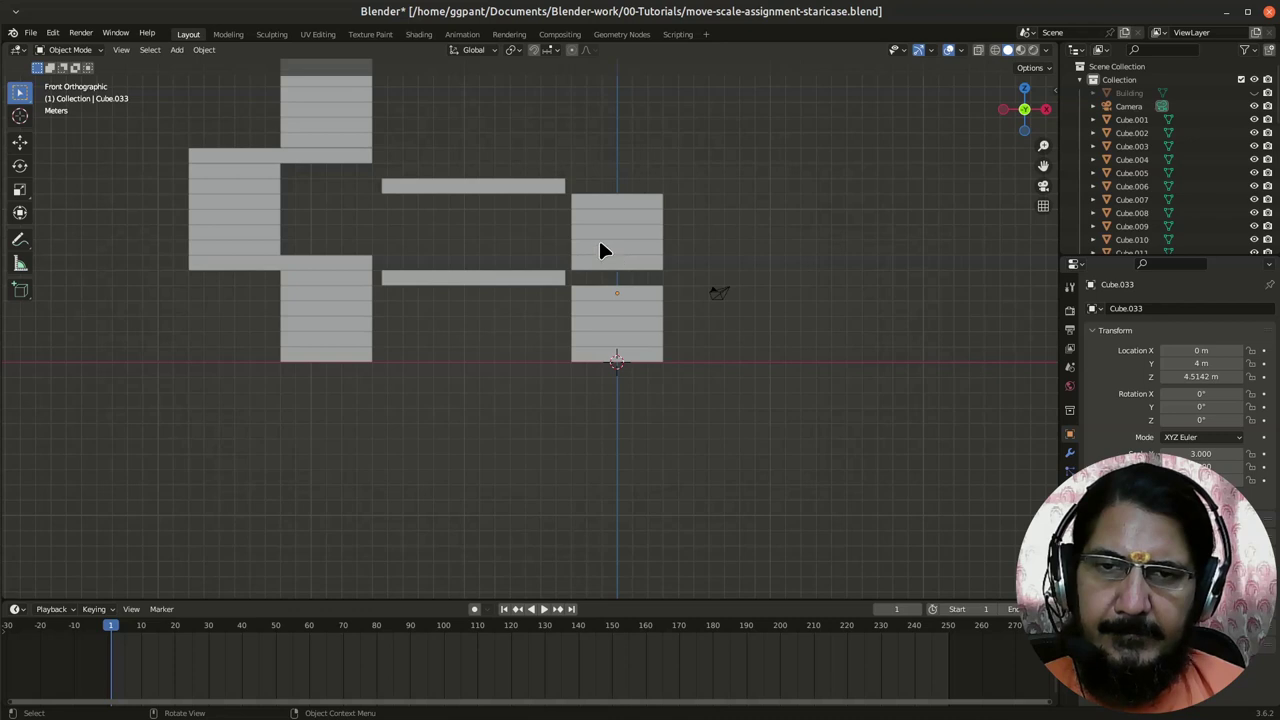
Step: From the front view, slide both landing planks along X to line up with the right-hand flights
{"action": "left_click", "coordinate": [513, 280]}
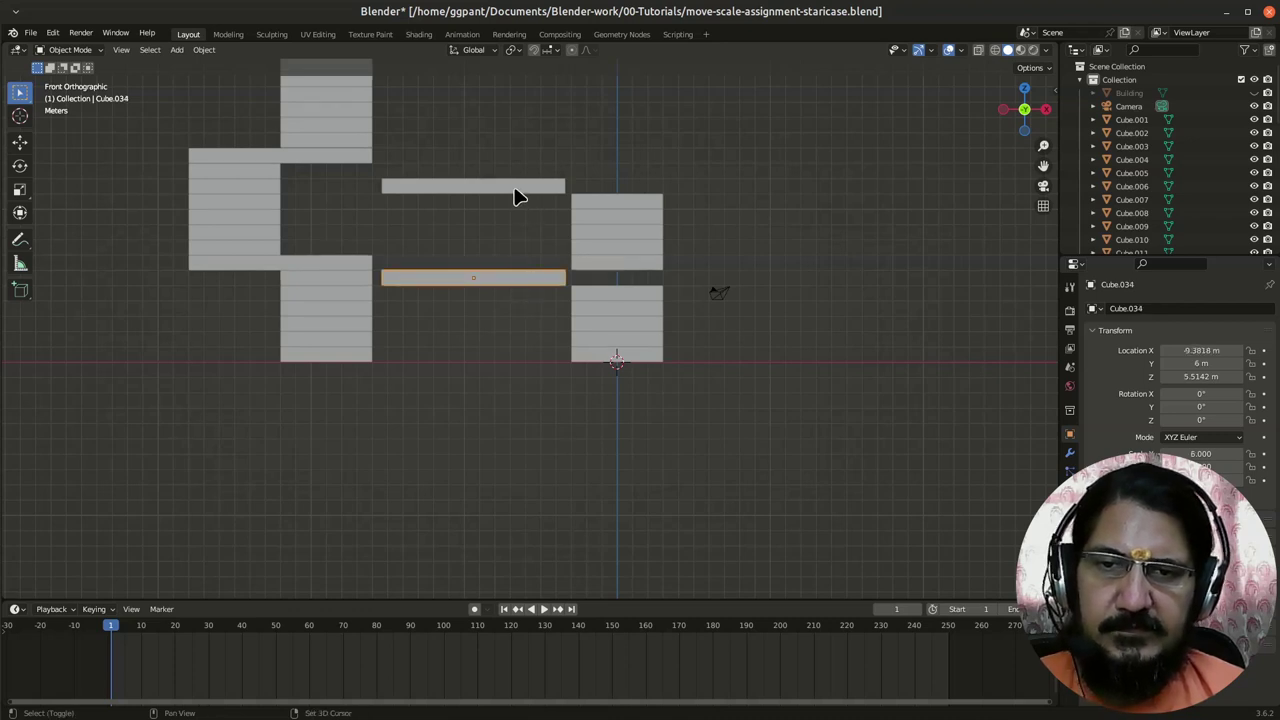
{"action": "left_click", "coordinate": [517, 188], "text": "shift"}
{"action": "key", "text": "g"}
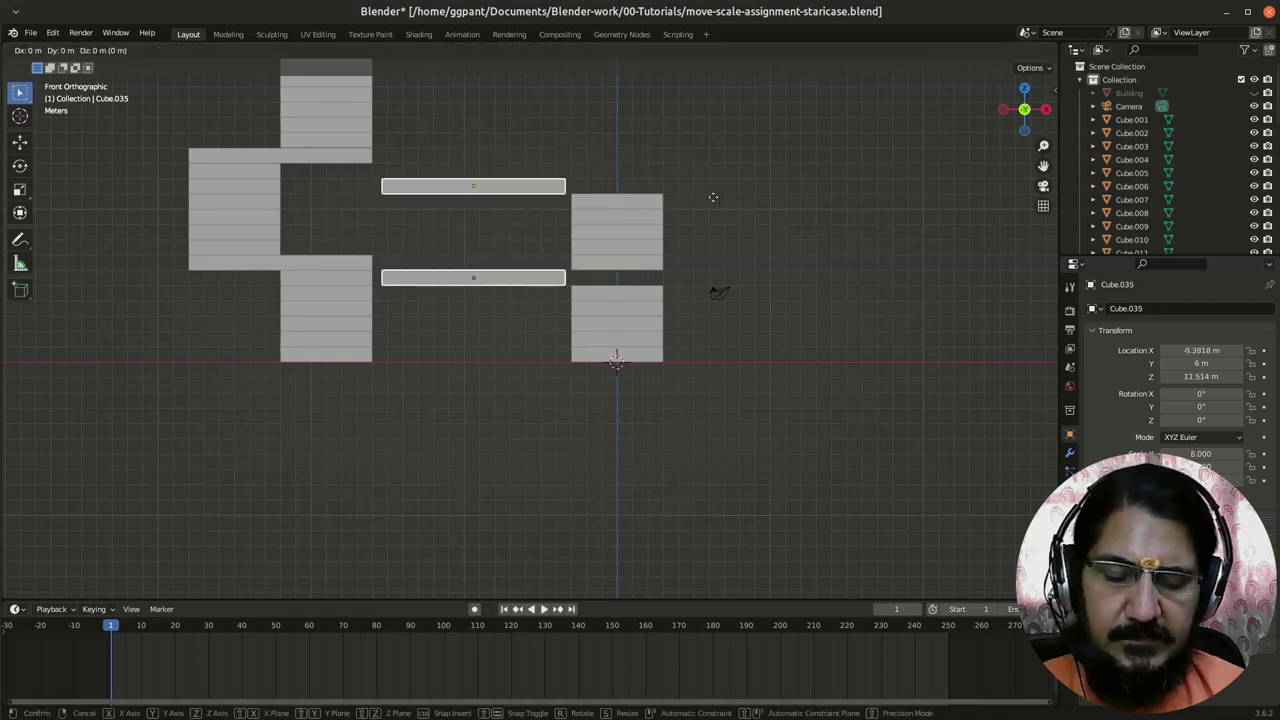
{"action": "key", "text": "x"}
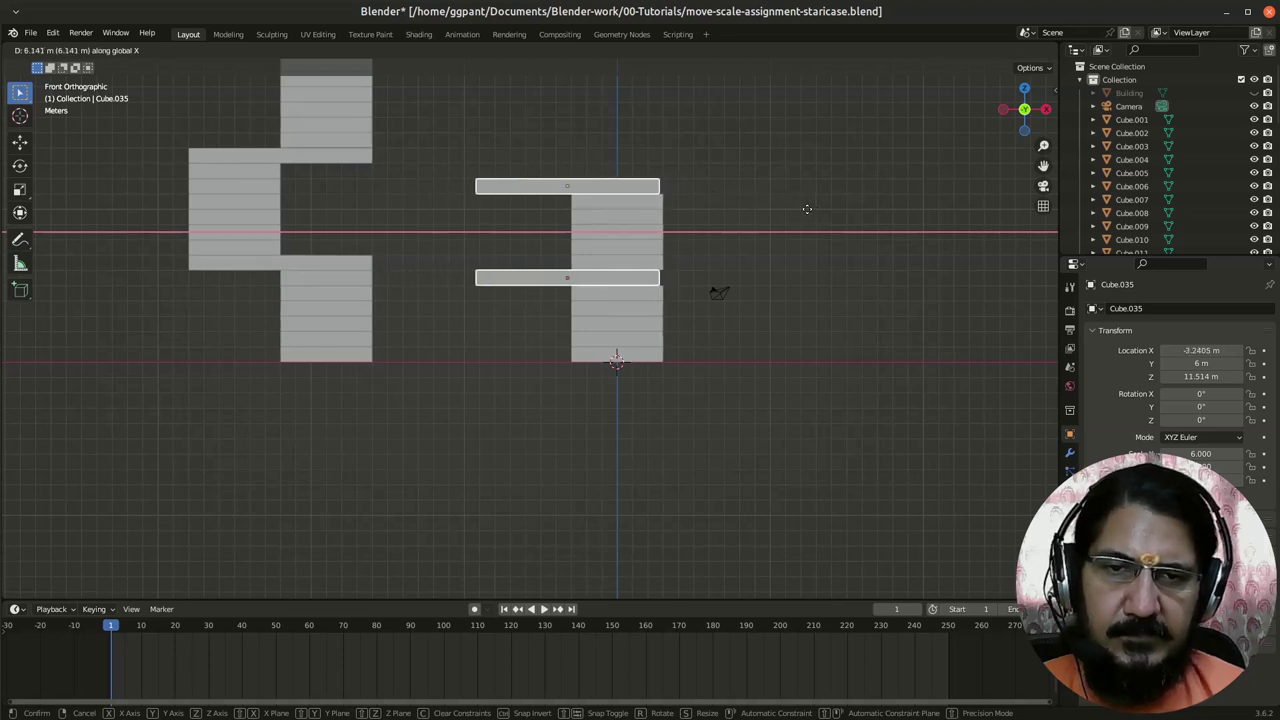
{"action": "left_click", "coordinate": [776, 204]}
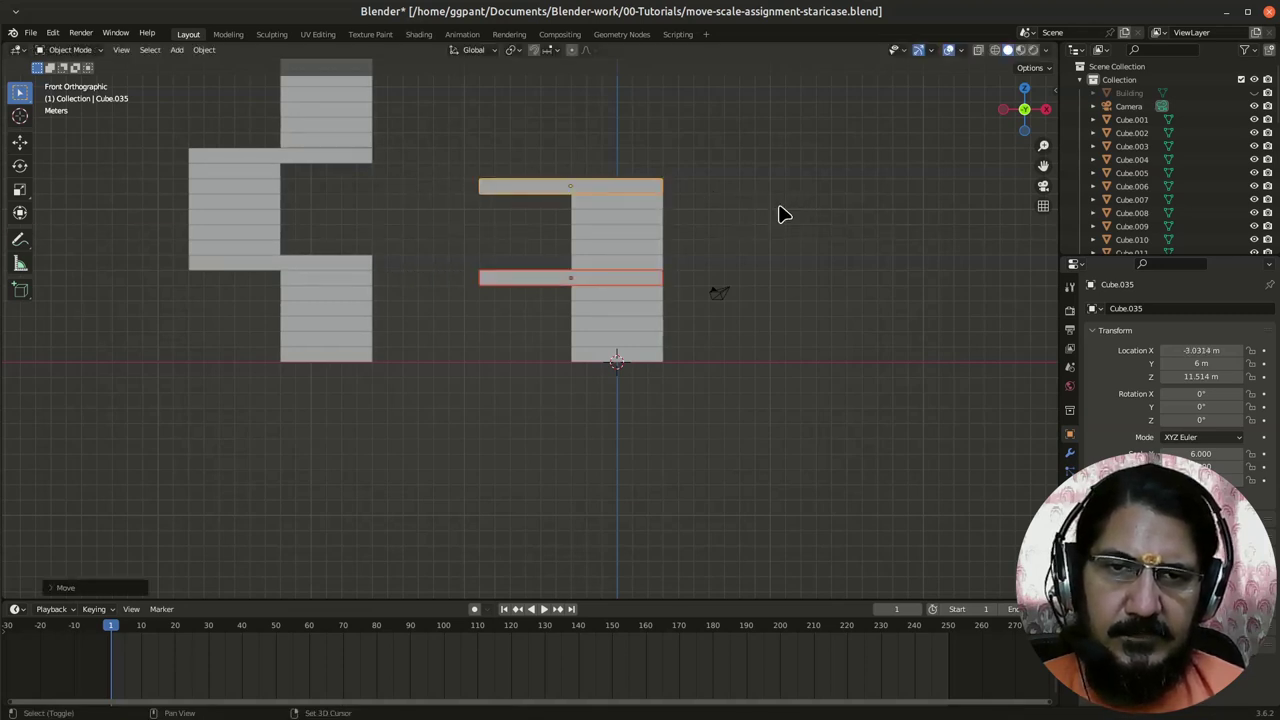
{"action": "scroll", "coordinate": [780, 212], "scroll_direction": "up", "scroll_amount": 4}
{"action": "scroll", "coordinate": [783, 215], "scroll_direction": "up", "scroll_amount": 3}
{"action": "middle_click_drag", "start_coordinate": [811, 220], "coordinate": [611, 466], "text": "shift"}
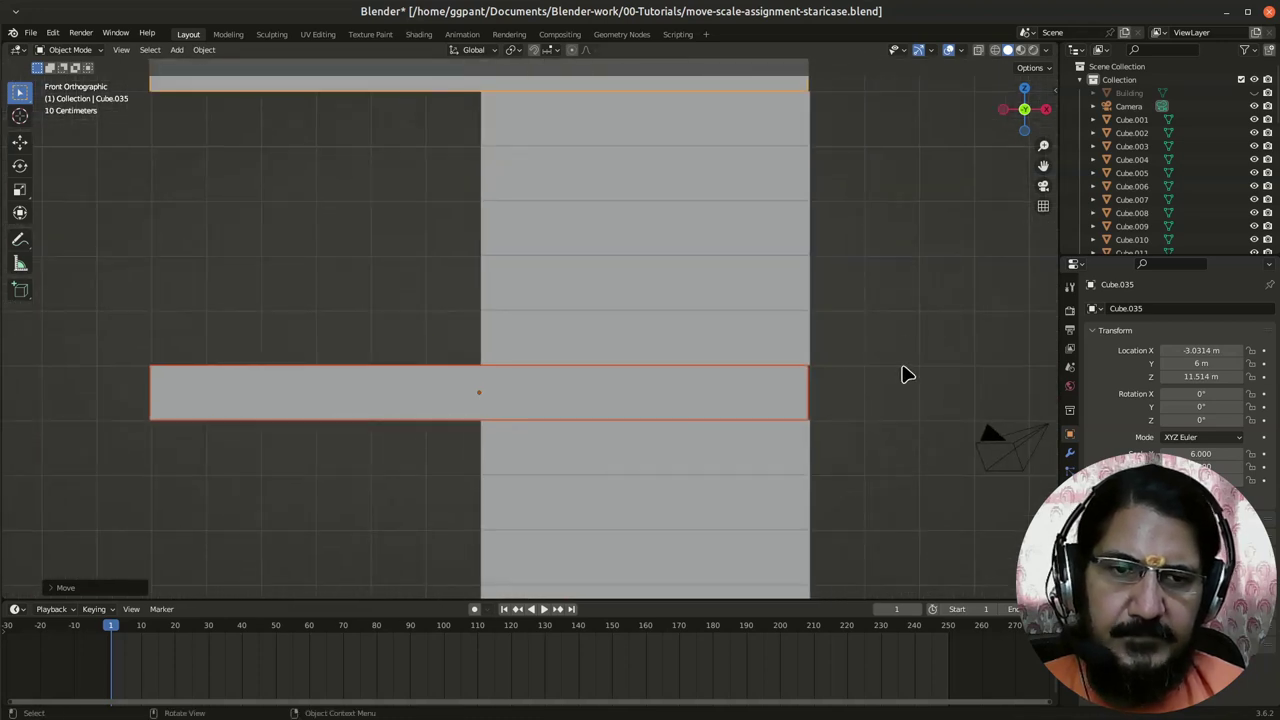
Step: Nudge the planks a further 0.1 m along X and inspect both staircases
{"action": "key", "text": "g"}
{"action": "key", "text": "x"}
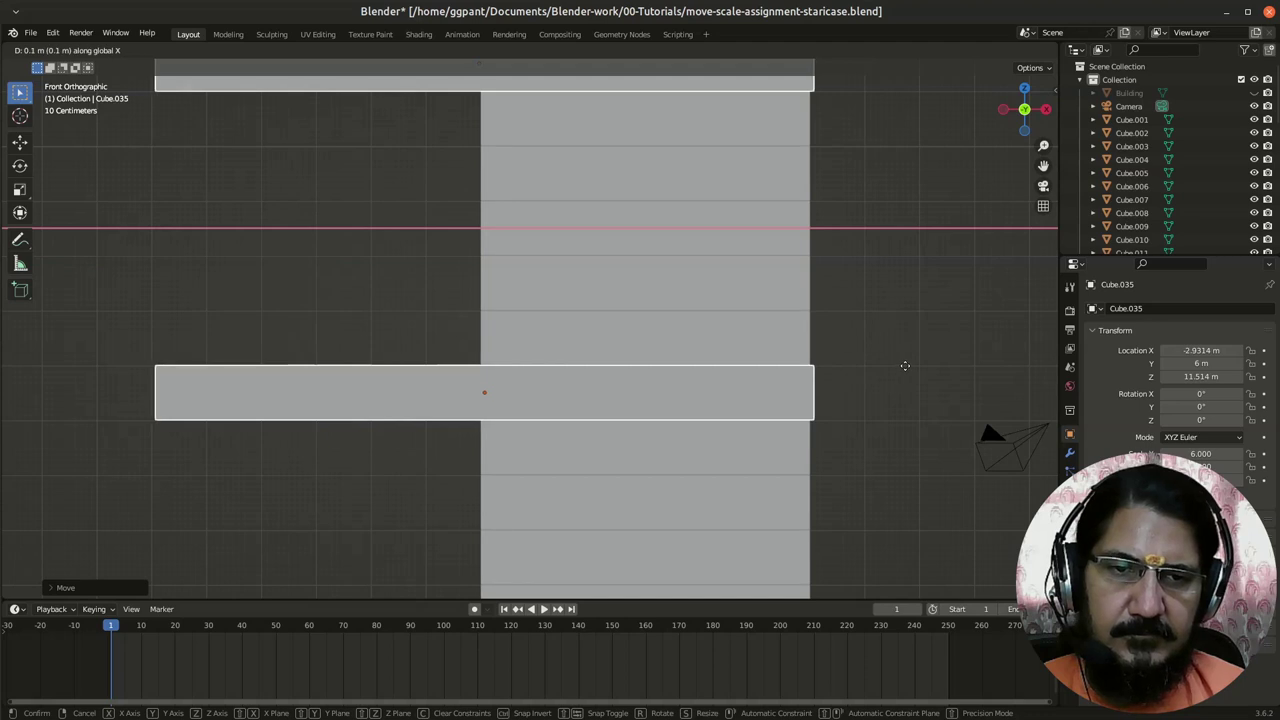
{"action": "left_click", "coordinate": [904, 368]}
{"action": "mouse_move", "coordinate": [903, 370]}
{"action": "middle_mouse_down"}
{"action": "mouse_move", "coordinate": [783, 437]}
{"action": "mouse_move", "coordinate": [817, 486]}
{"action": "mouse_move", "coordinate": [904, 513]}
{"action": "mouse_move", "coordinate": [694, 443]}
{"action": "middle_mouse_up"}
{"action": "scroll", "coordinate": [785, 430], "scroll_direction": "down", "scroll_amount": 3}
{"action": "mouse_move", "coordinate": [814, 480]}
{"action": "middle_mouse_down"}
{"action": "mouse_move", "coordinate": [771, 409]}
{"action": "mouse_move", "coordinate": [727, 432]}
{"action": "middle_mouse_up"}
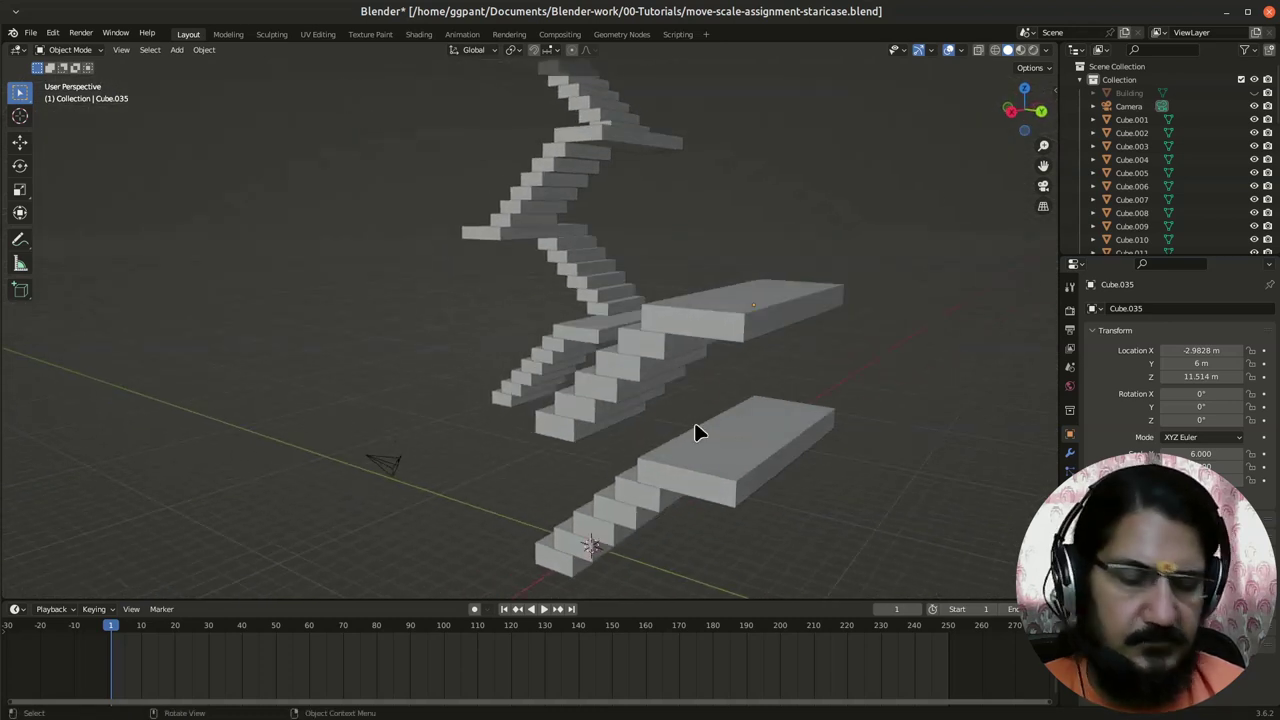
Step: Select the upper flight from the side and slide it left along X in top view
{"action": "key", "text": "KP_3"}
{"action": "mouse_move", "coordinate": [610, 208]}
{"action": "left_mouse_down"}
{"action": "mouse_move", "coordinate": [860, 368]}
{"action": "mouse_move", "coordinate": [857, 382]}
{"action": "left_mouse_up"}
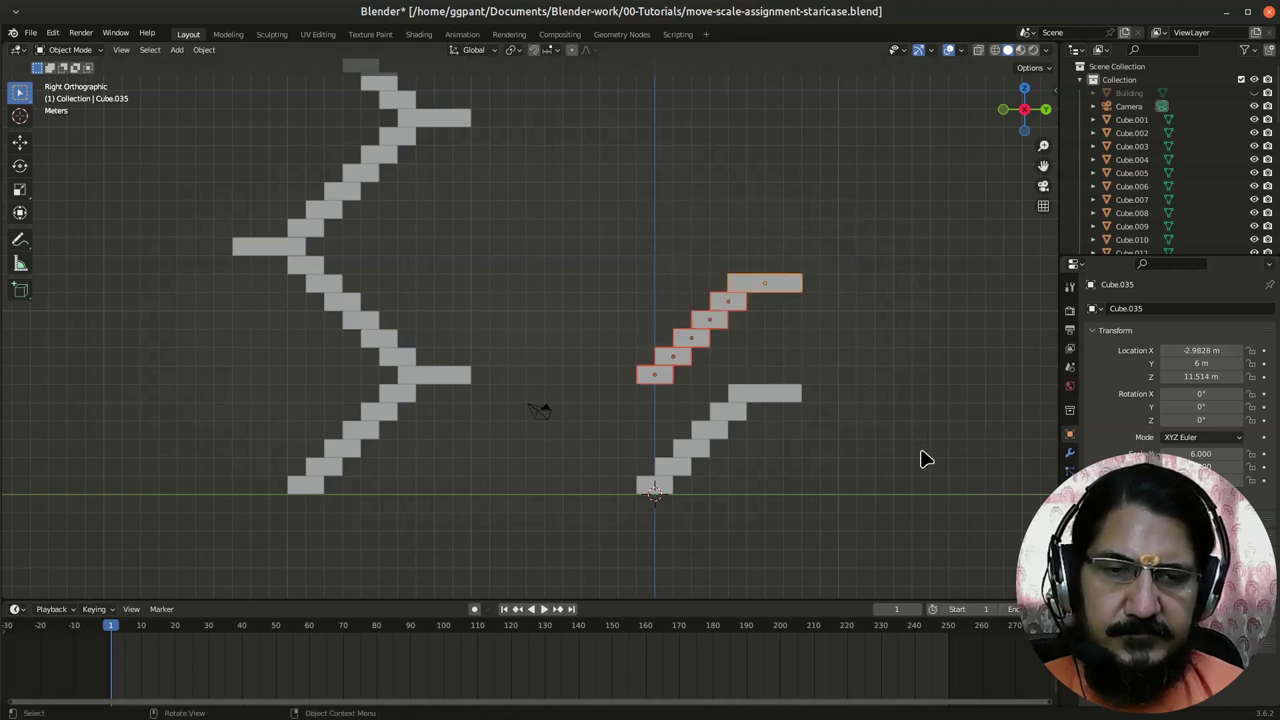
{"action": "key", "text": "KP_7"}
{"action": "scroll", "coordinate": [780, 262], "scroll_direction": "down", "scroll_amount": 2}
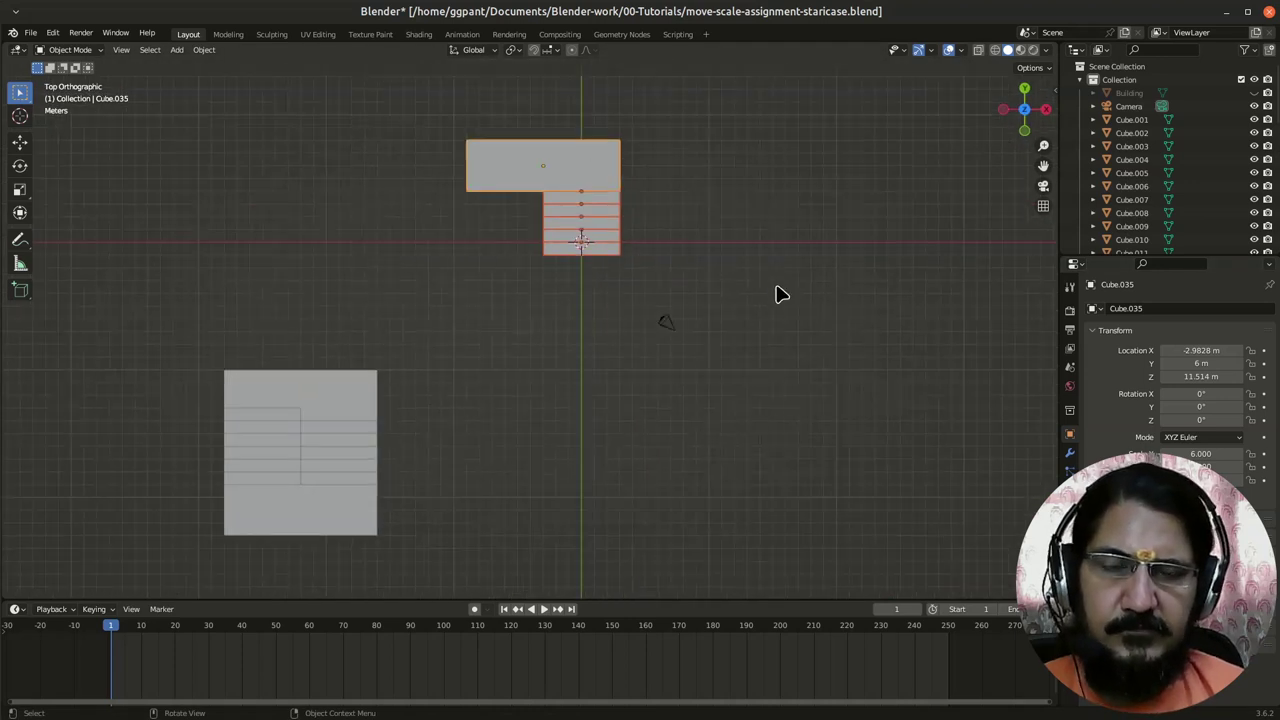
{"action": "key", "text": "g"}
{"action": "key", "text": "x"}
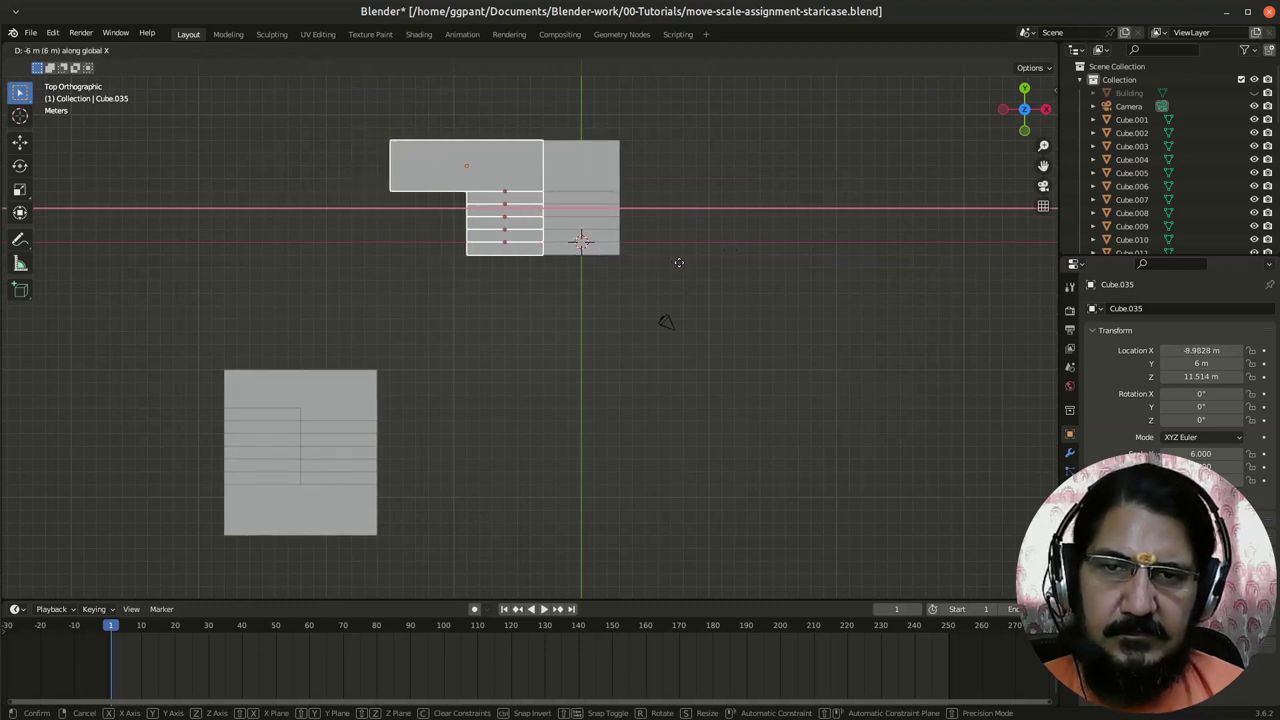
{"action": "left_click", "coordinate": [680, 270]}
Step: Cancel a move of the top landing block and undo the flight's sideways shift
{"action": "left_click", "coordinate": [531, 171]}
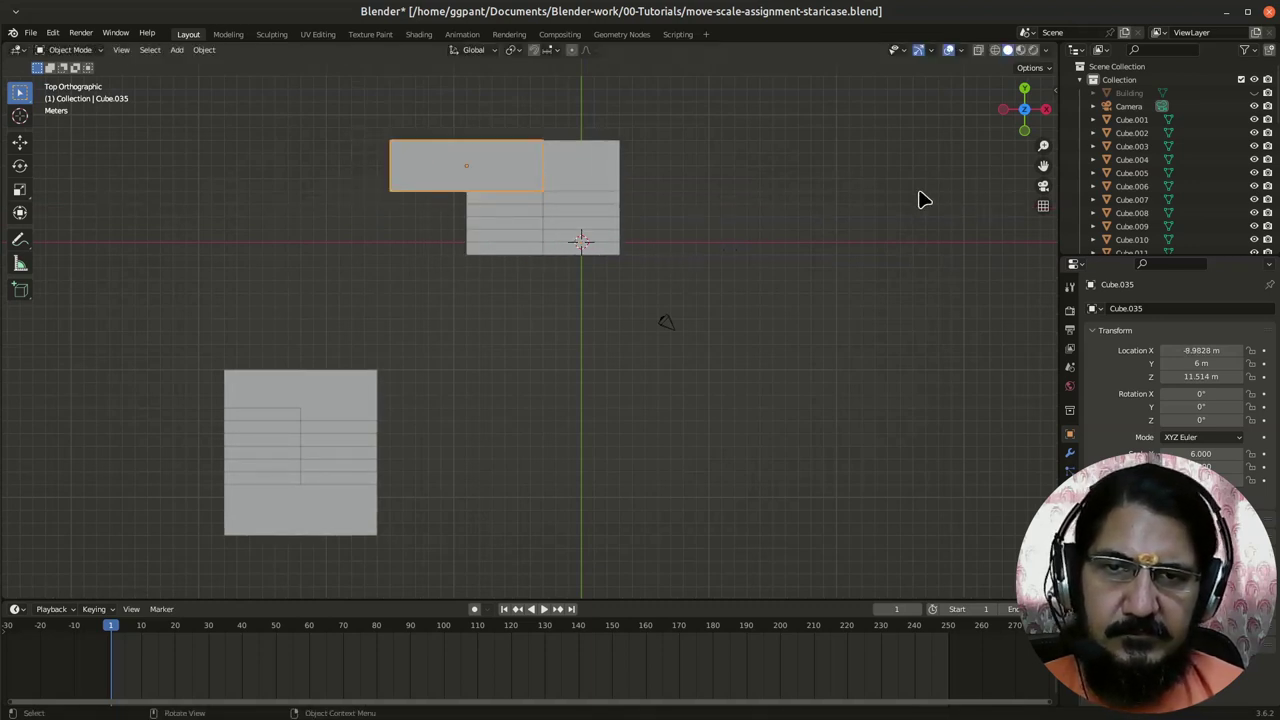
{"action": "left_click", "coordinate": [838, 415]}
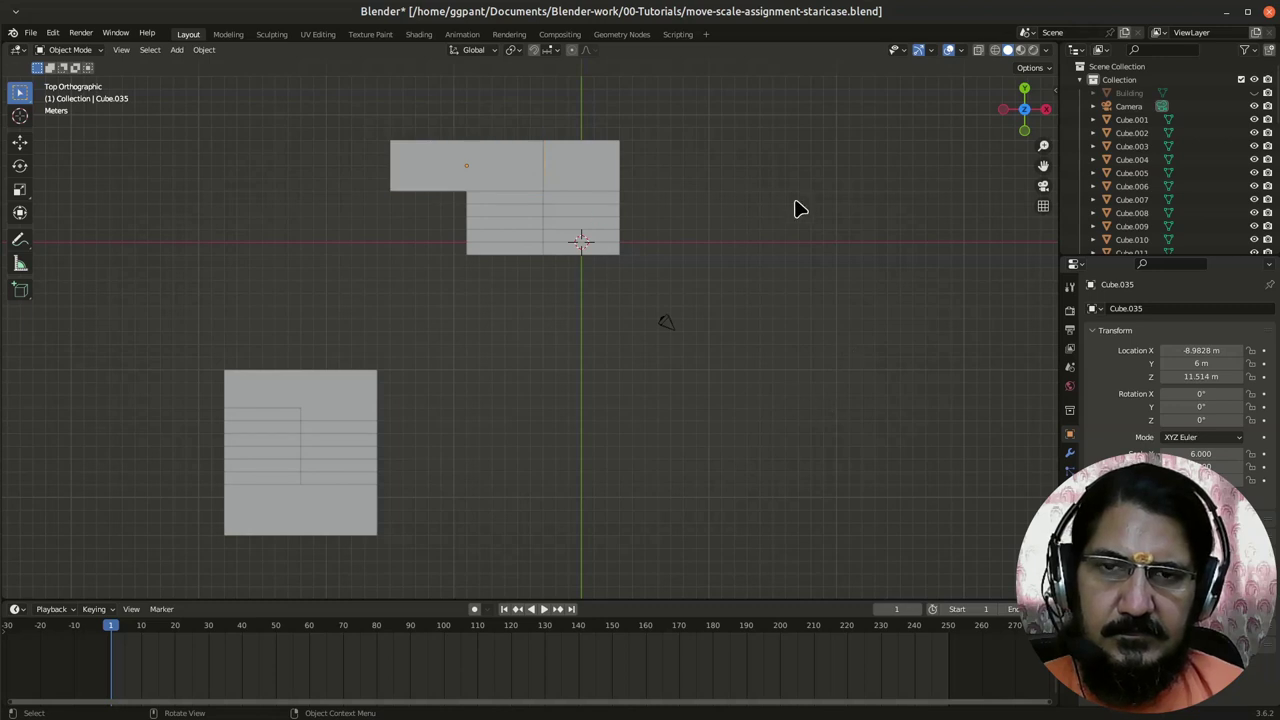
{"action": "left_click", "coordinate": [474, 220]}
{"action": "key", "text": "g"}
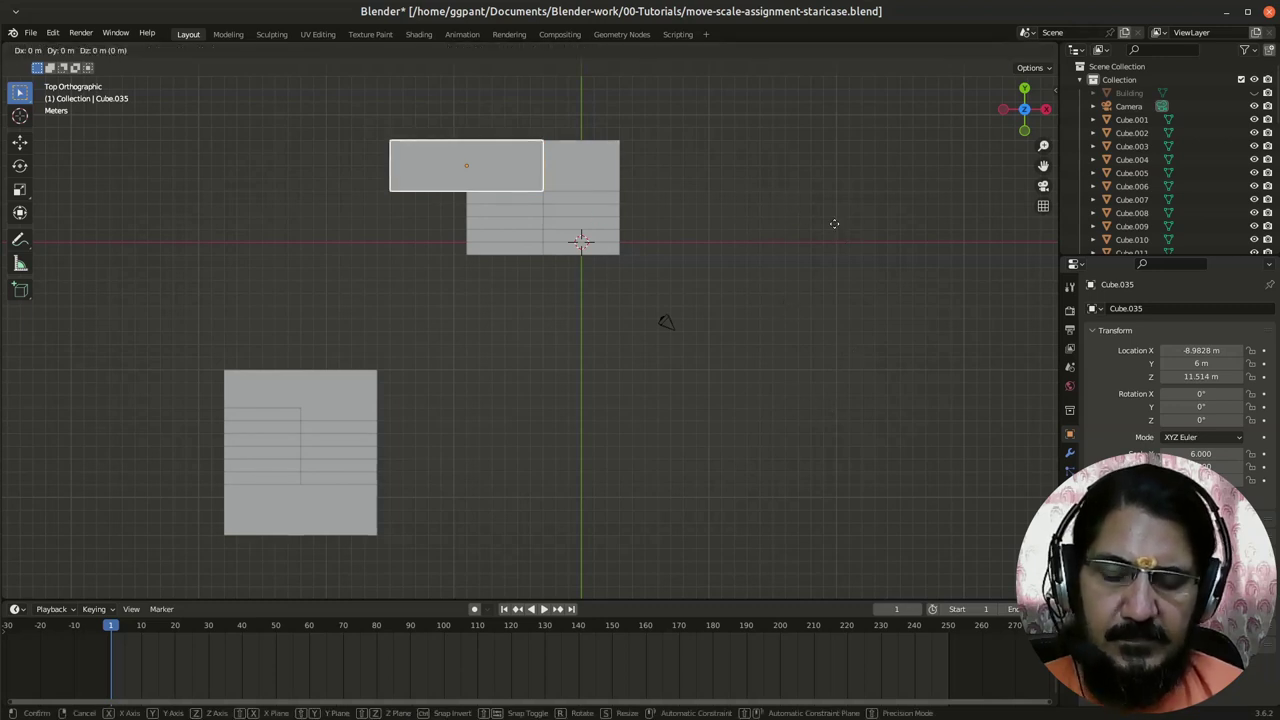
{"action": "key", "text": "Escape"}
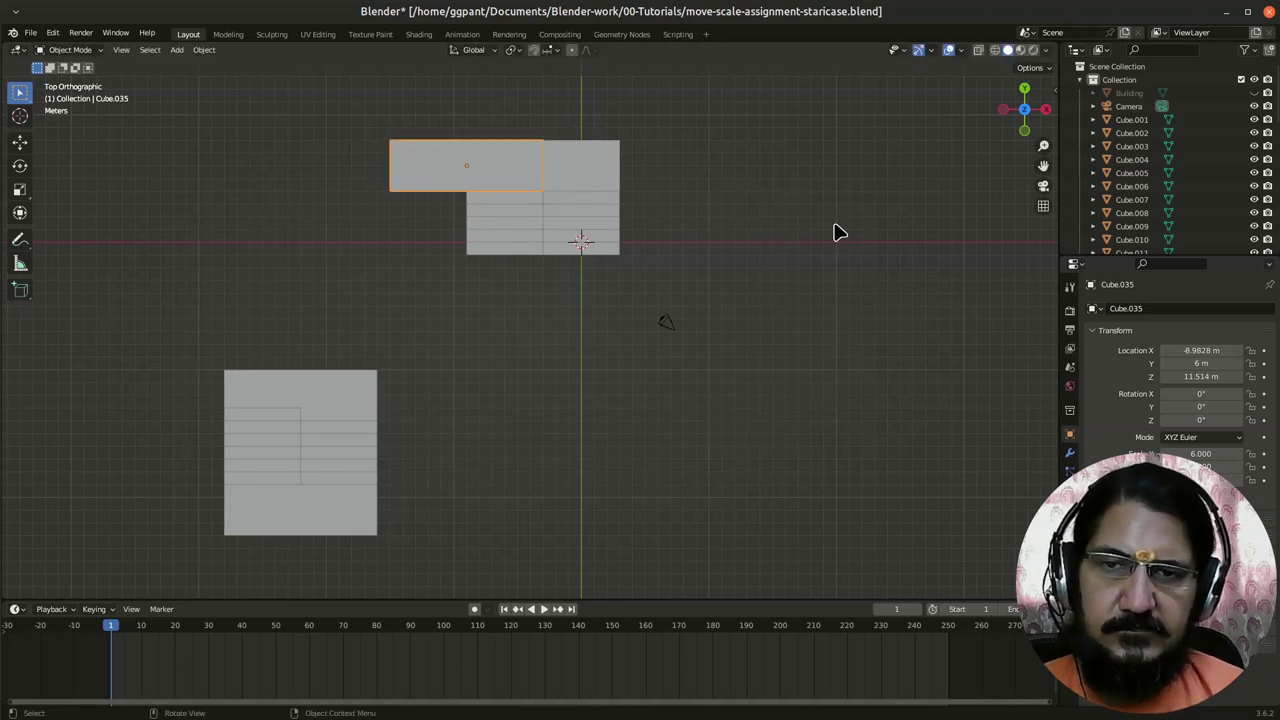
{"action": "key", "text": "ctrl+z"}
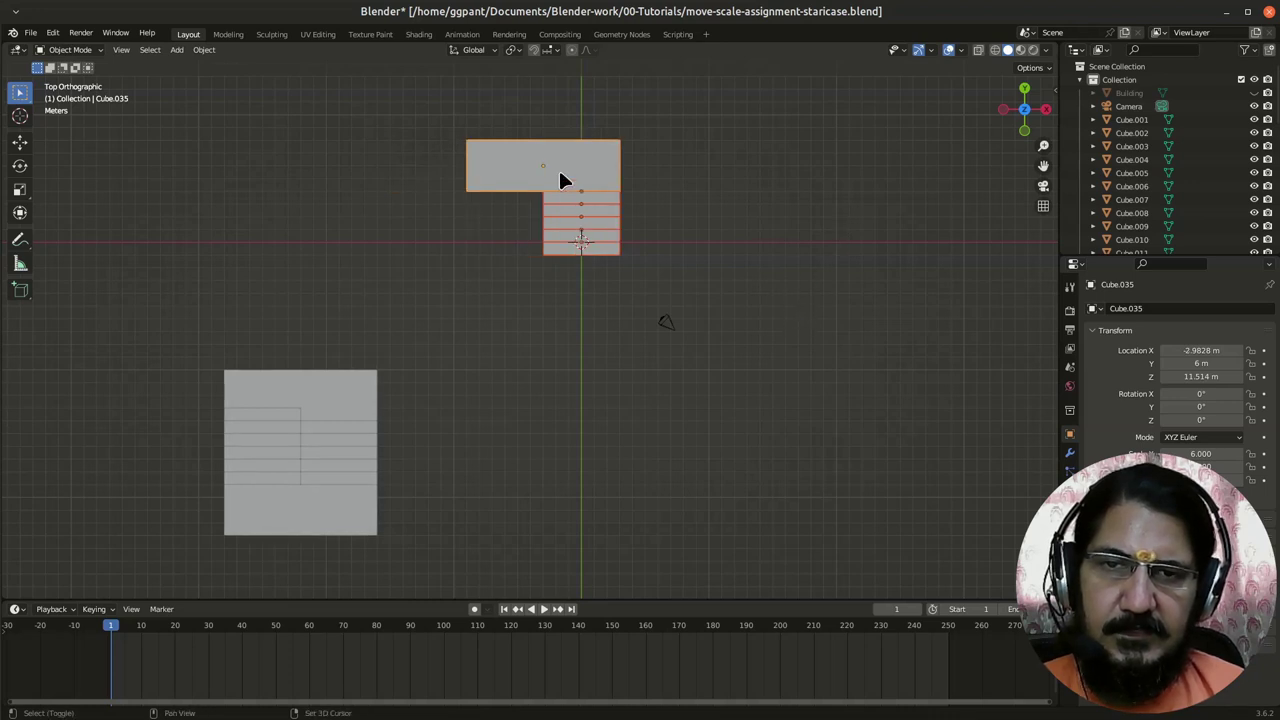
{"action": "key", "text": "ctrl+z"}
Step: Shift the selected steps -1 m along X, beside the lower flight
{"action": "type", "text": "gx"}
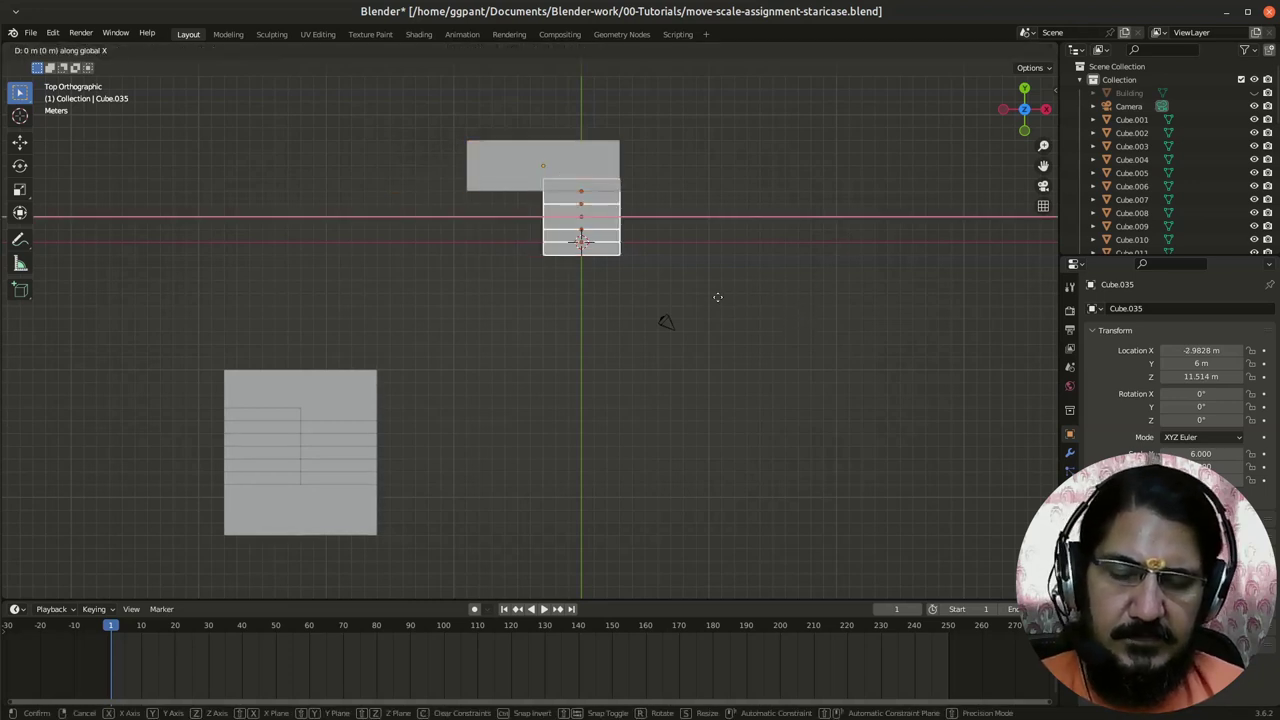
{"action": "type", "text": "-1"}
{"action": "key", "text": "Return"}
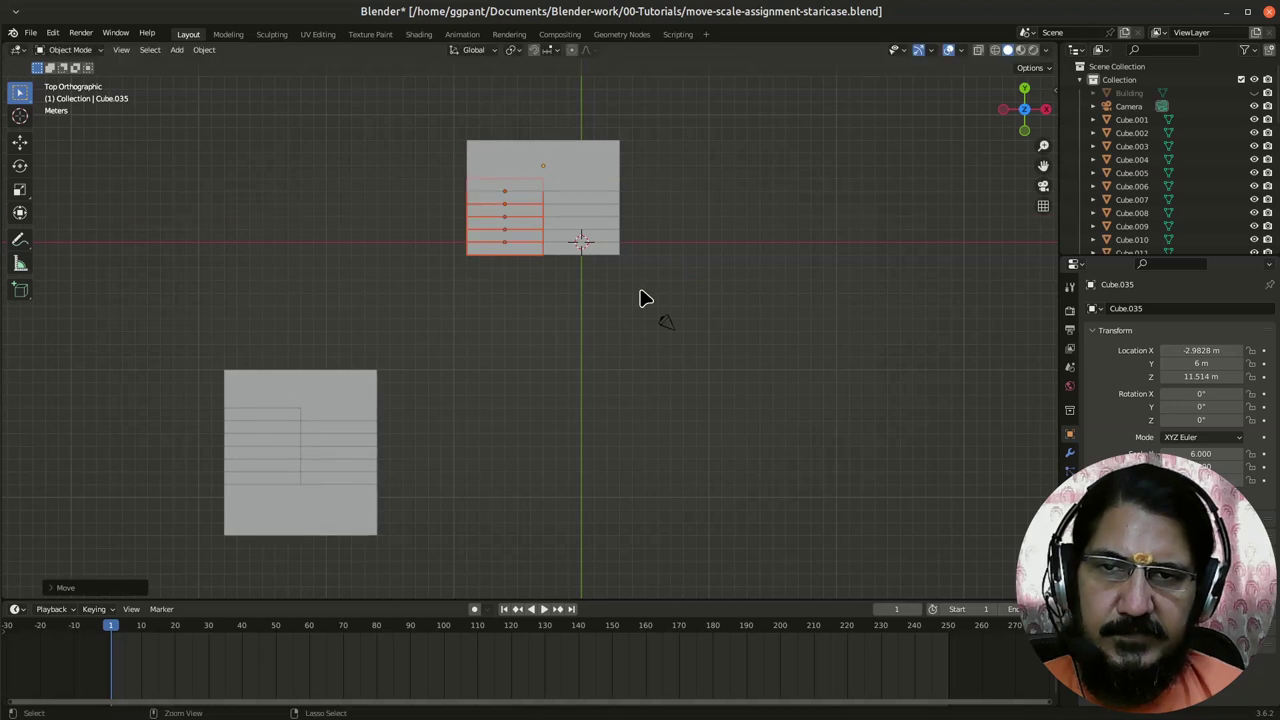
{"action": "mouse_move", "coordinate": [643, 294]}
{"action": "middle_mouse_down"}
{"action": "mouse_move", "coordinate": [609, 333]}
{"action": "mouse_move", "coordinate": [617, 323]}
{"action": "middle_mouse_up"}
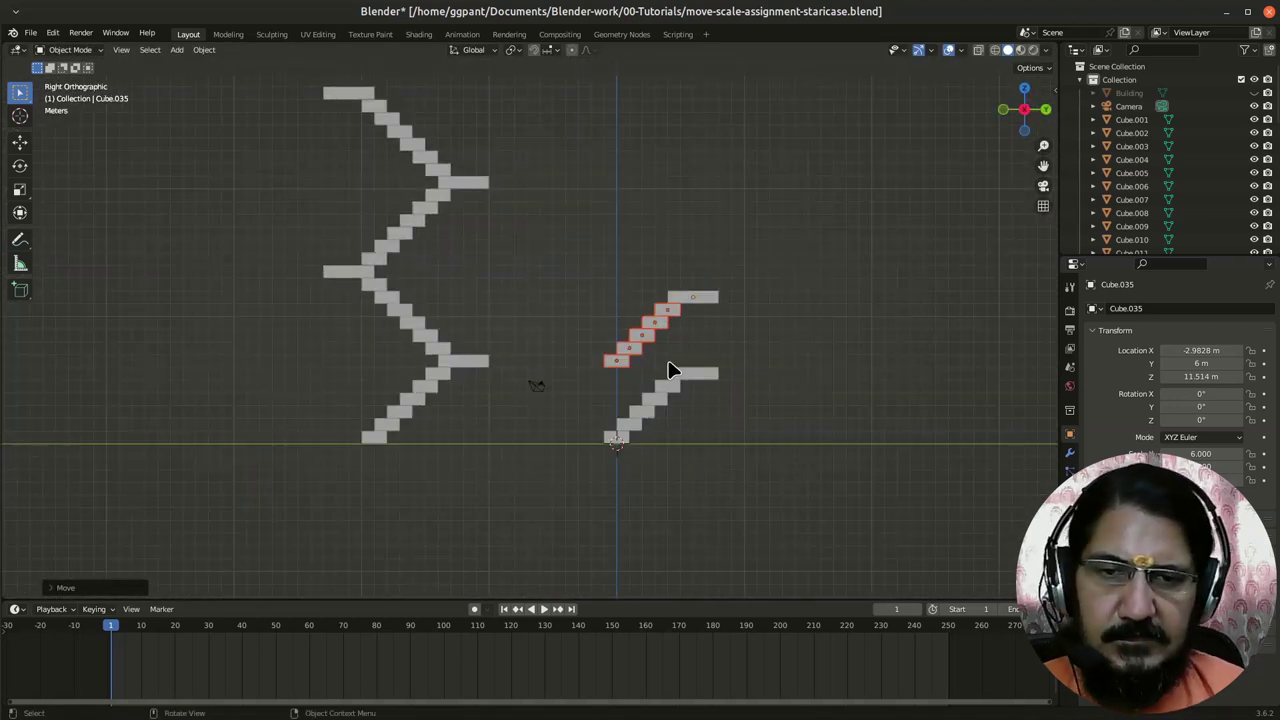
Step: Move the upper flight's lowest step along Y, then the next step 2 m along Y
{"action": "scroll", "coordinate": [829, 393], "scroll_direction": "up", "scroll_amount": 1}
{"action": "scroll", "coordinate": [914, 489], "scroll_direction": "up", "scroll_amount": 1}
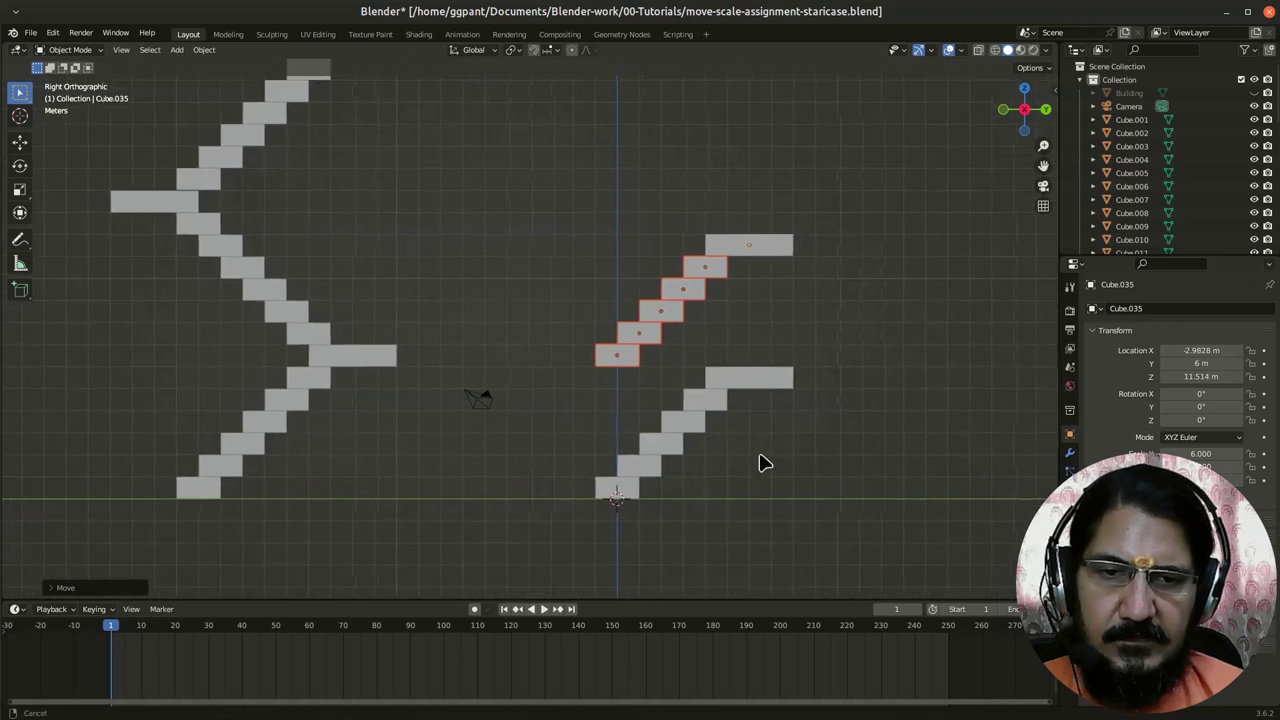
{"action": "left_click", "coordinate": [600, 358]}
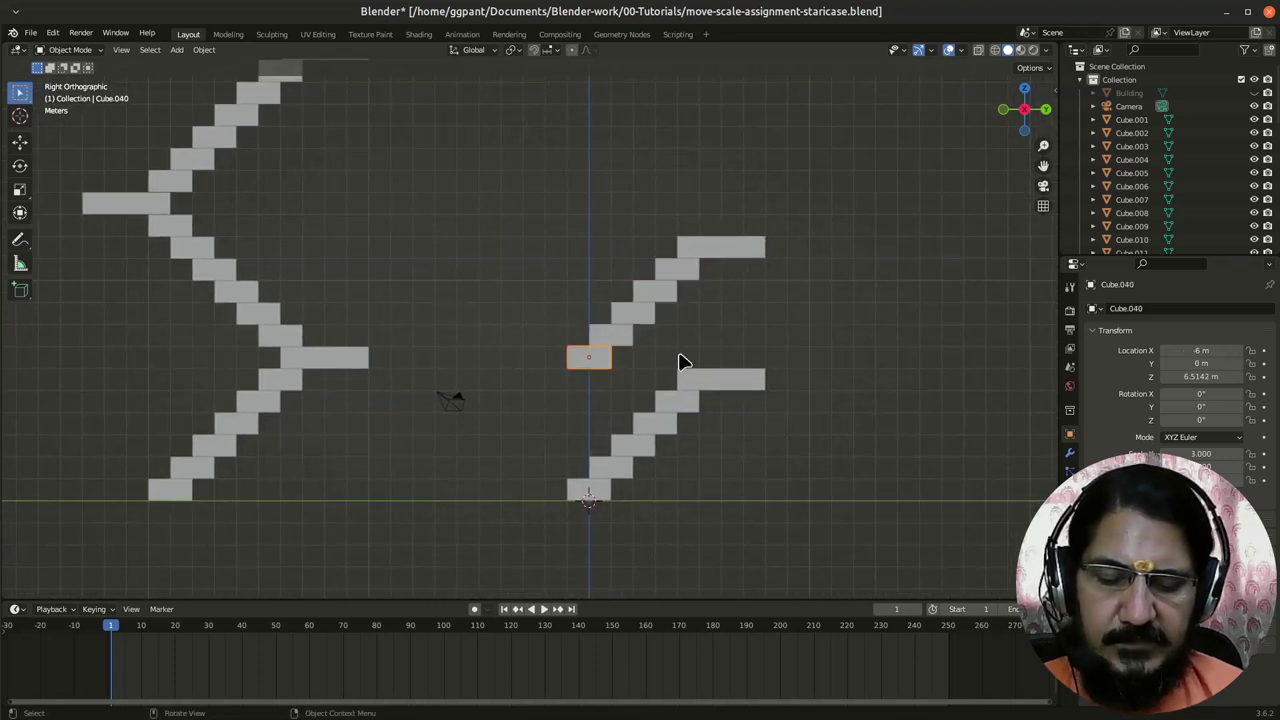
{"action": "key", "text": "g"}
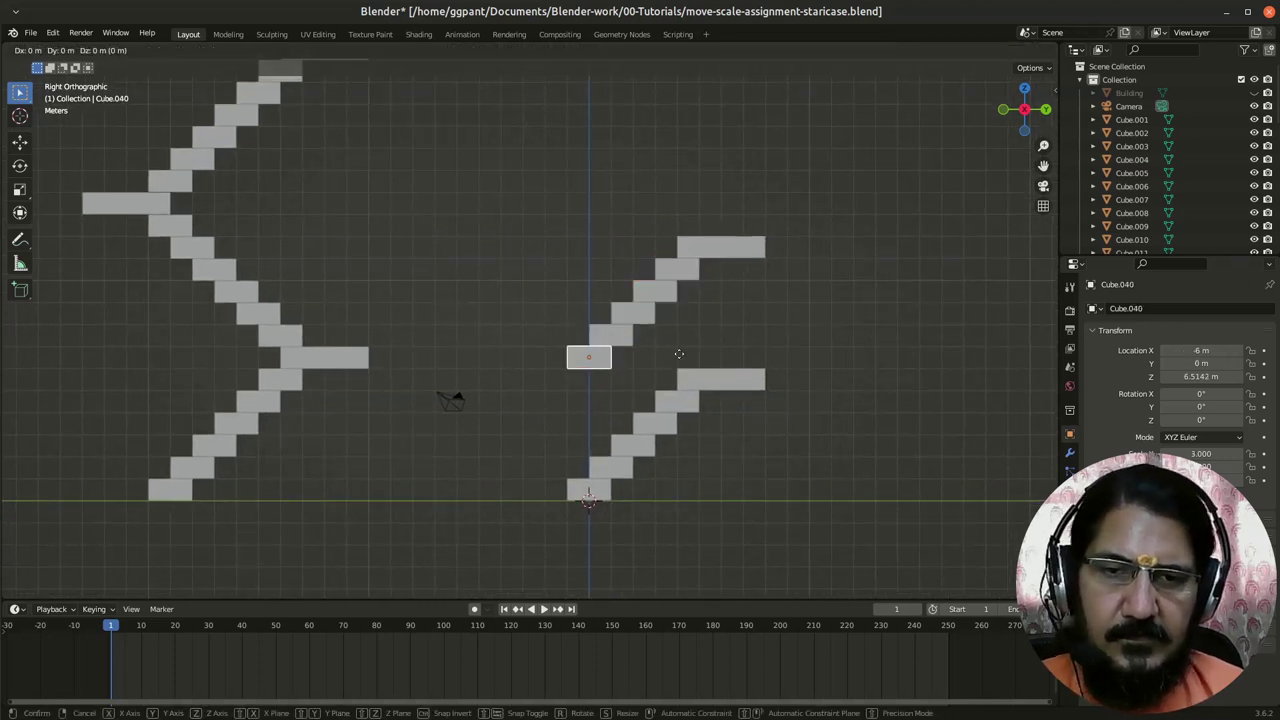
{"action": "key", "text": "y"}
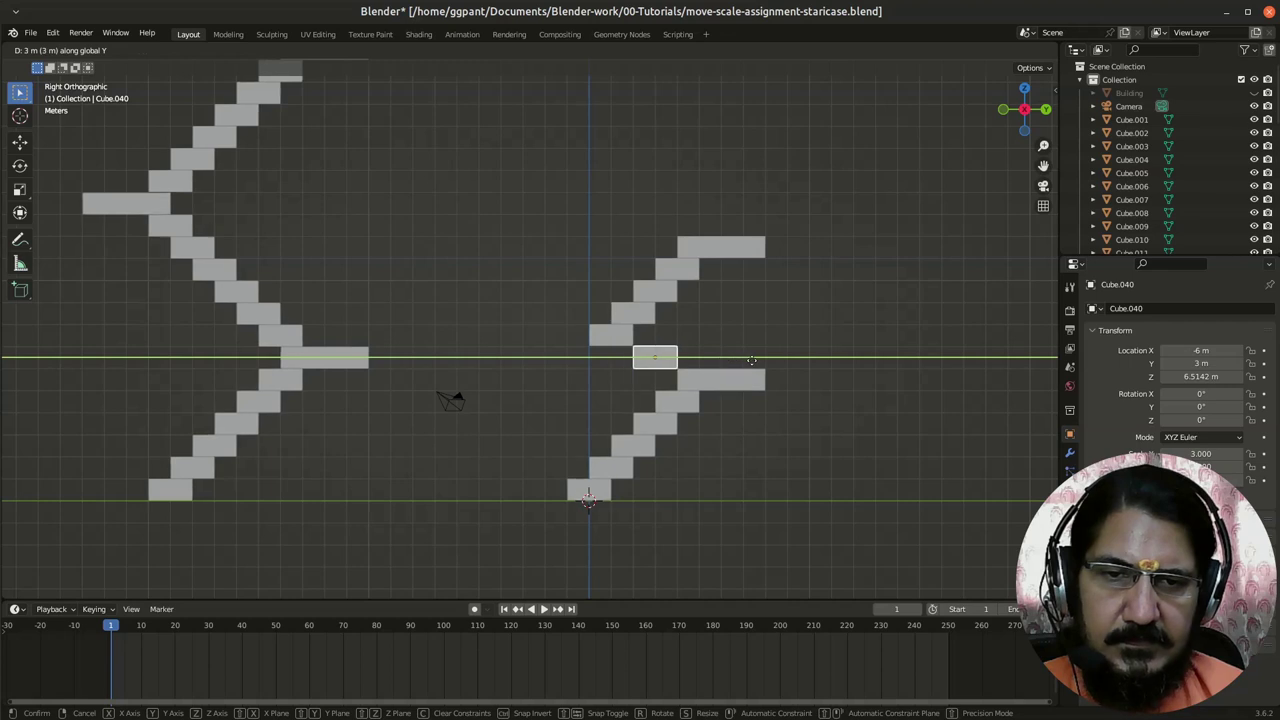
{"action": "left_click", "coordinate": [761, 363]}
{"action": "left_click", "coordinate": [612, 336]}
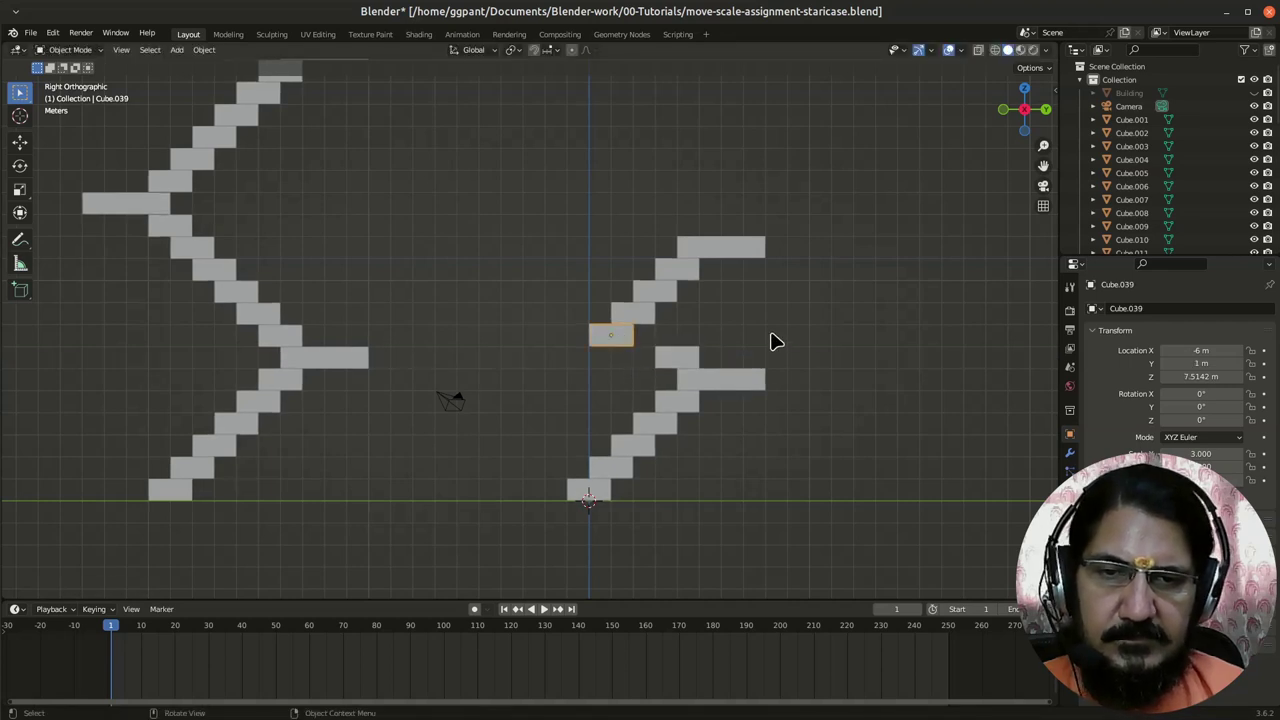
{"action": "key", "text": "g"}
{"action": "type", "text": "y"}
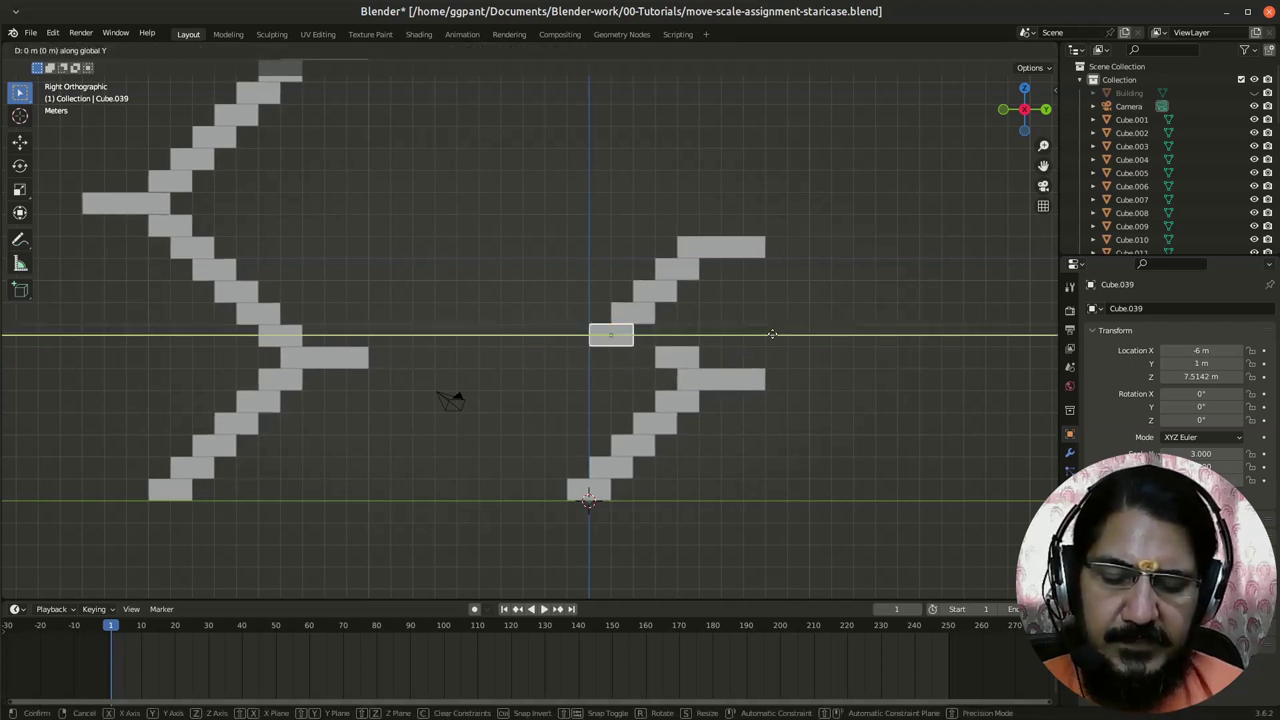
{"action": "type", "text": "2"}
{"action": "key", "text": "Return"}
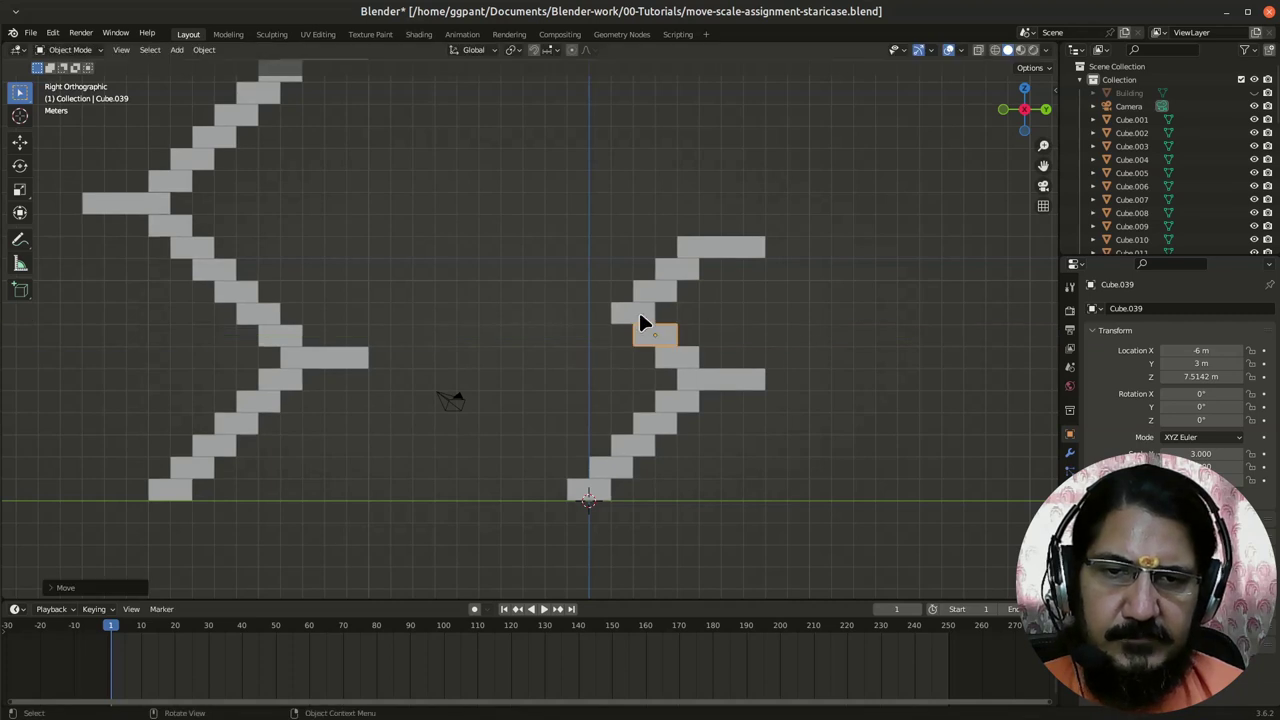
Step: Shift the third and top steps back along Y to continue the reversed flight
{"action": "left_click", "coordinate": [639, 315]}
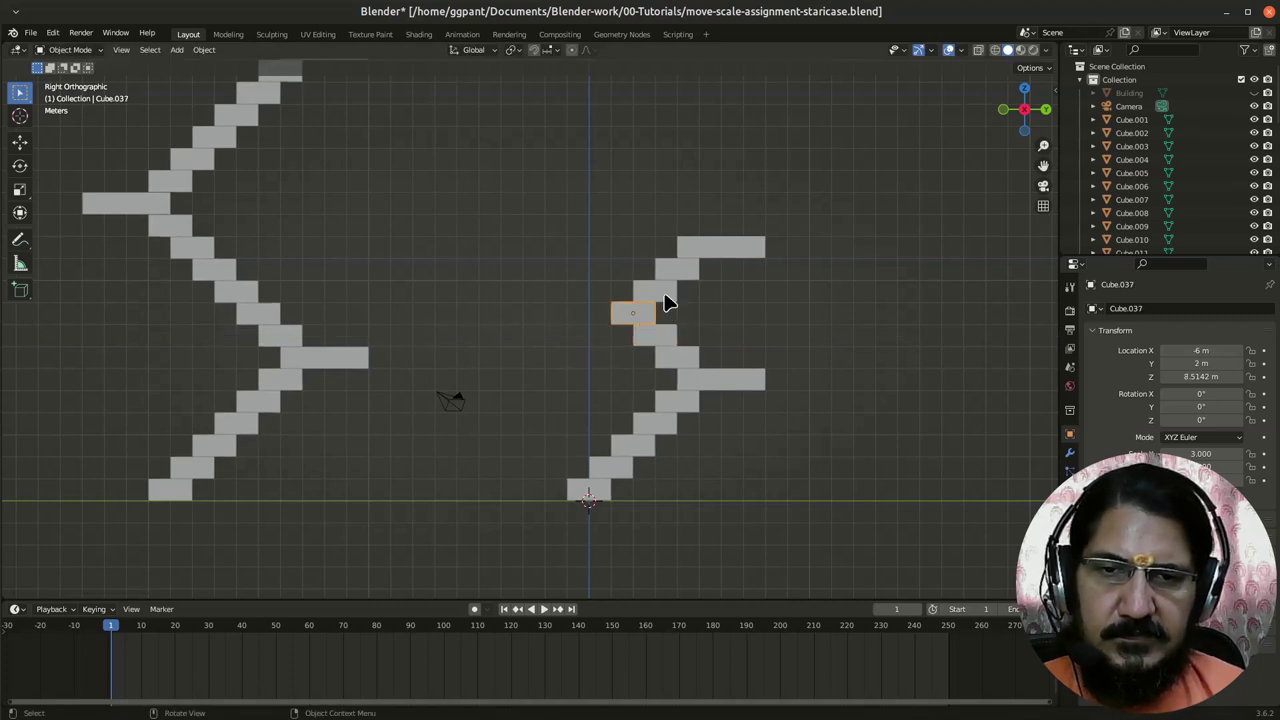
{"action": "left_click", "coordinate": [665, 297]}
{"action": "key", "text": "g"}
{"action": "key", "text": "y"}
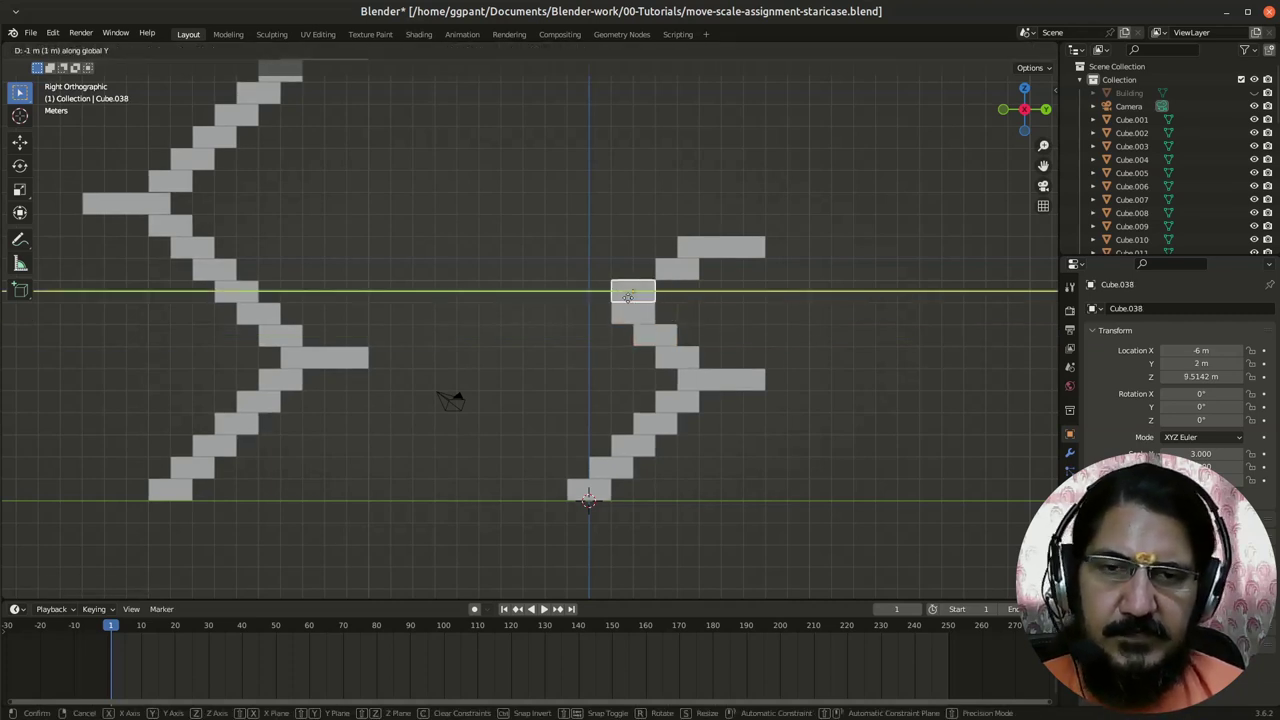
{"action": "left_click", "coordinate": [618, 292]}
{"action": "left_click", "coordinate": [690, 276]}
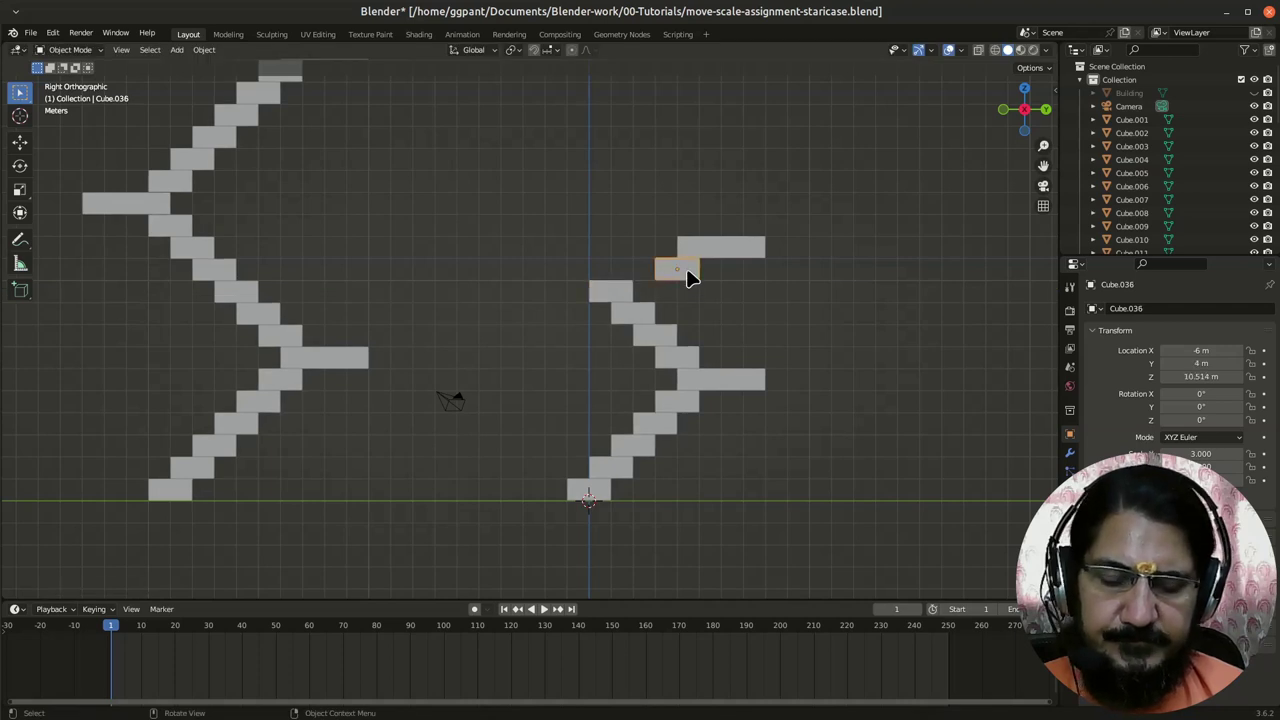
{"action": "key", "text": "g"}
{"action": "key", "text": "y"}
{"action": "left_click", "coordinate": [600, 266]}
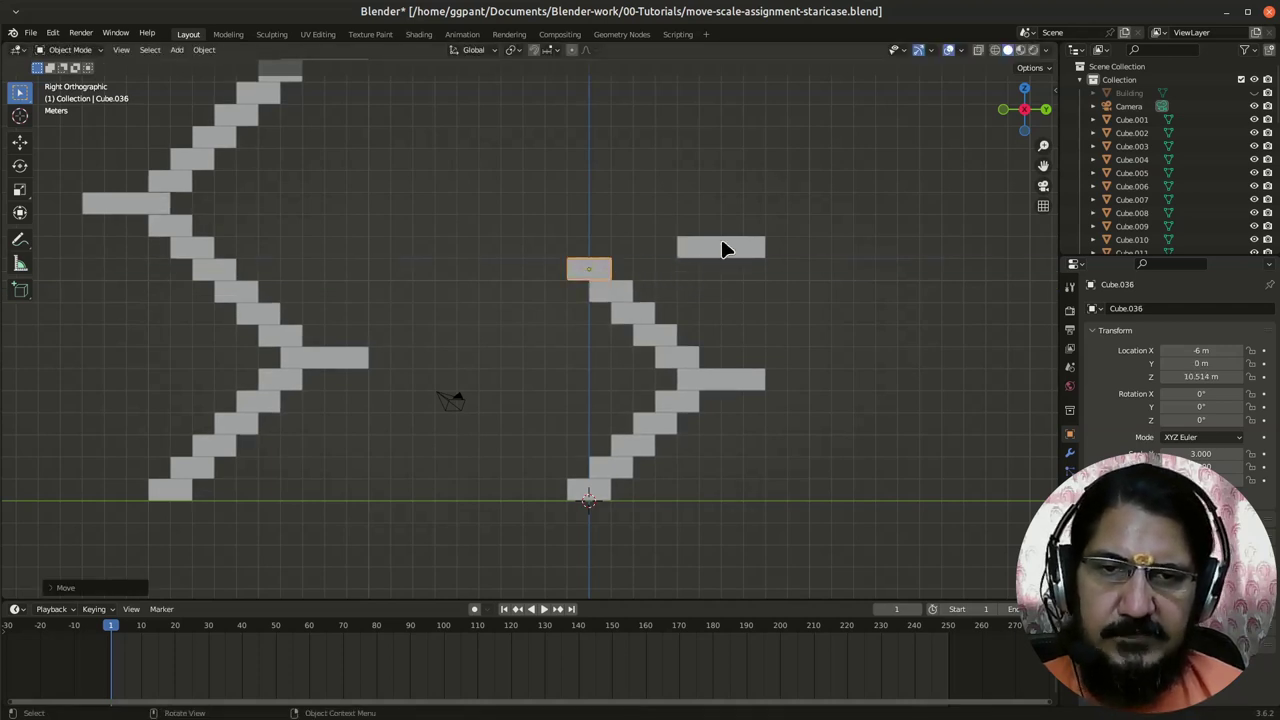
Step: Move the upper landing Cube.035 along Y to Y -2 m, capping the reversed flight
{"action": "left_click", "coordinate": [723, 249]}
{"action": "key", "text": "g"}
{"action": "key", "text": "y"}
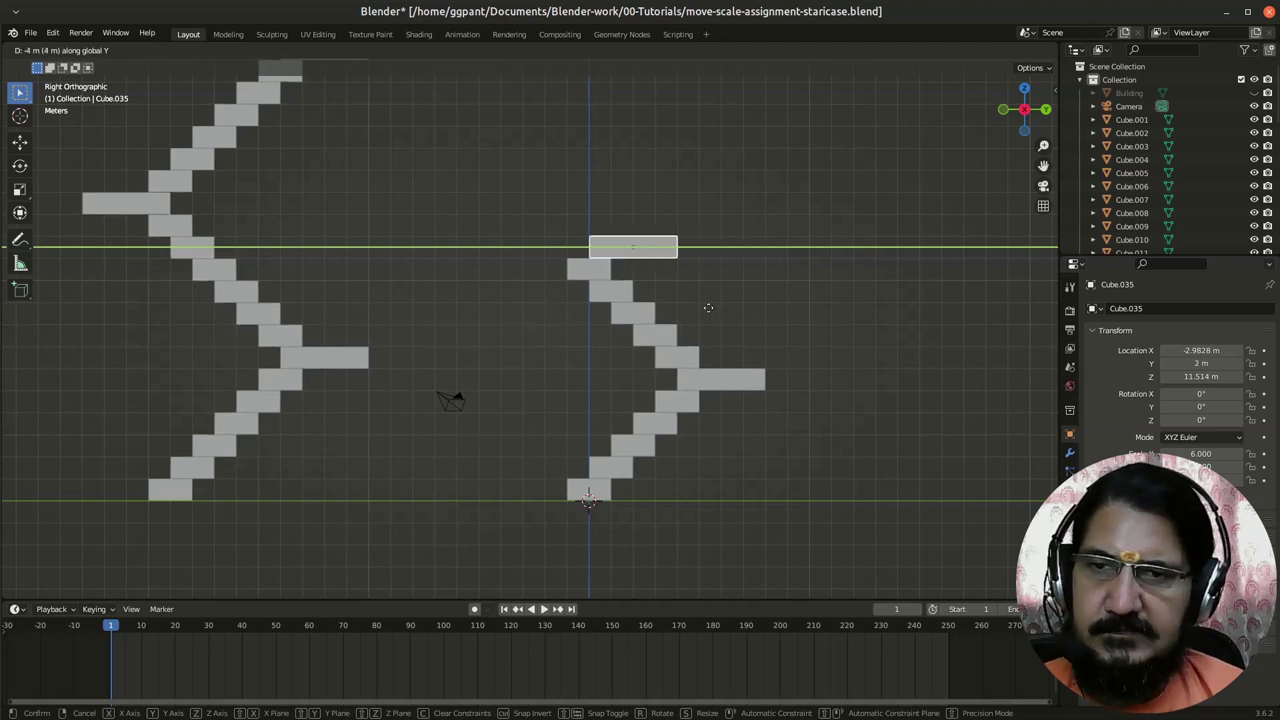
{"action": "left_click", "coordinate": [630, 310]}
Step: Inspect the switchback from several angles, then box-select the whole right staircase
{"action": "middle_click_drag", "start_coordinate": [658, 557], "coordinate": [638, 543]}
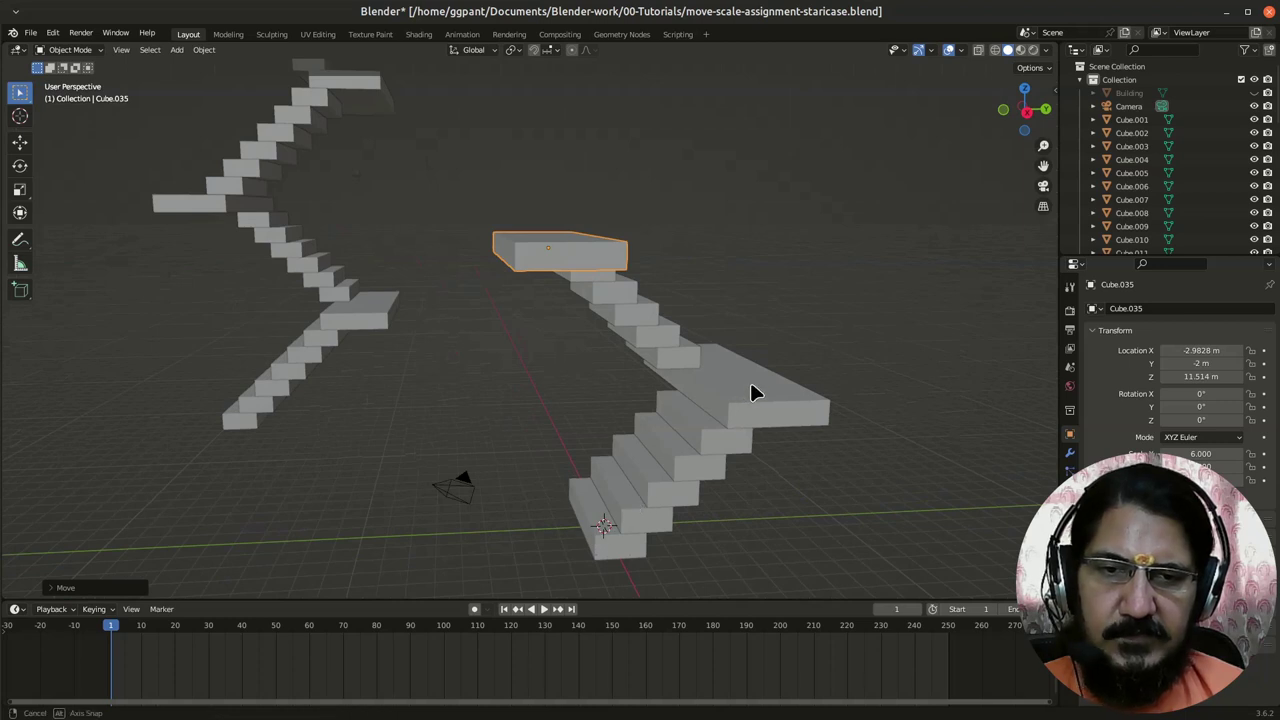
{"action": "middle_click_drag", "start_coordinate": [755, 392], "coordinate": [686, 417]}
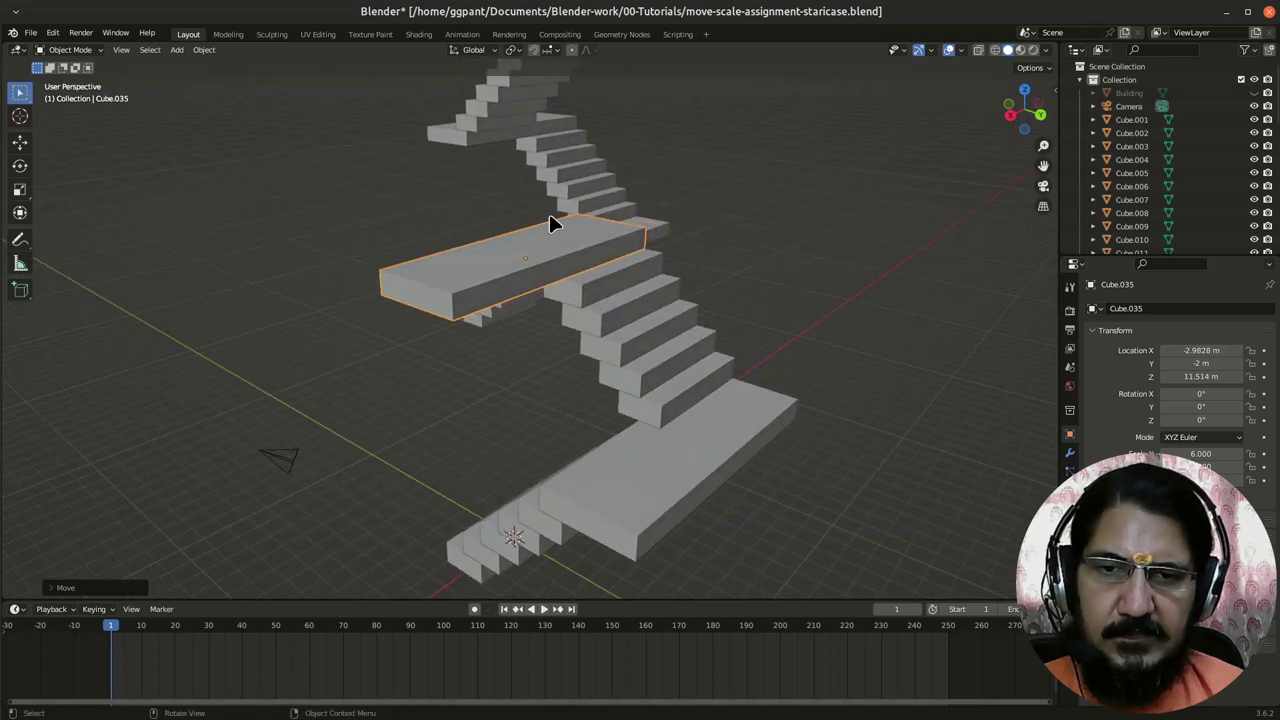
{"action": "scroll", "coordinate": [600, 429], "scroll_direction": "down", "scroll_amount": 3}
{"action": "key", "text": "KP_7"}
{"action": "key", "text": "KP_7"}
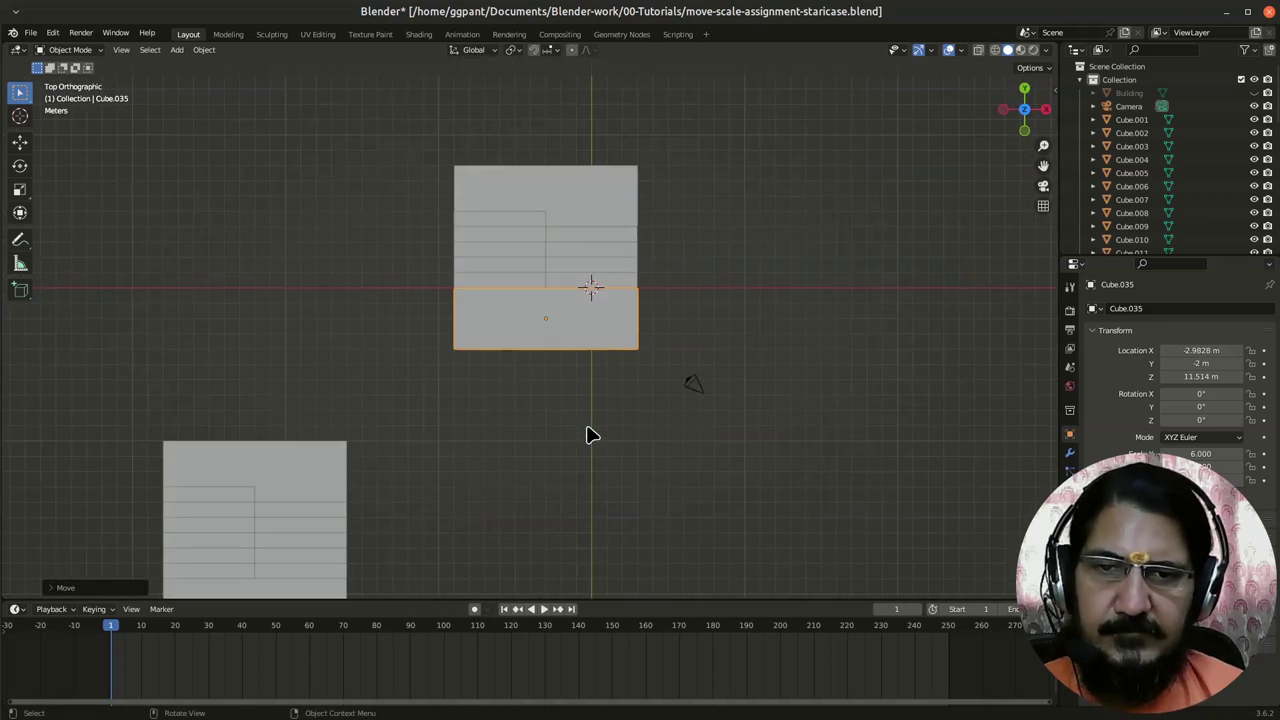
{"action": "middle_click_drag", "start_coordinate": [846, 514], "coordinate": [789, 506]}
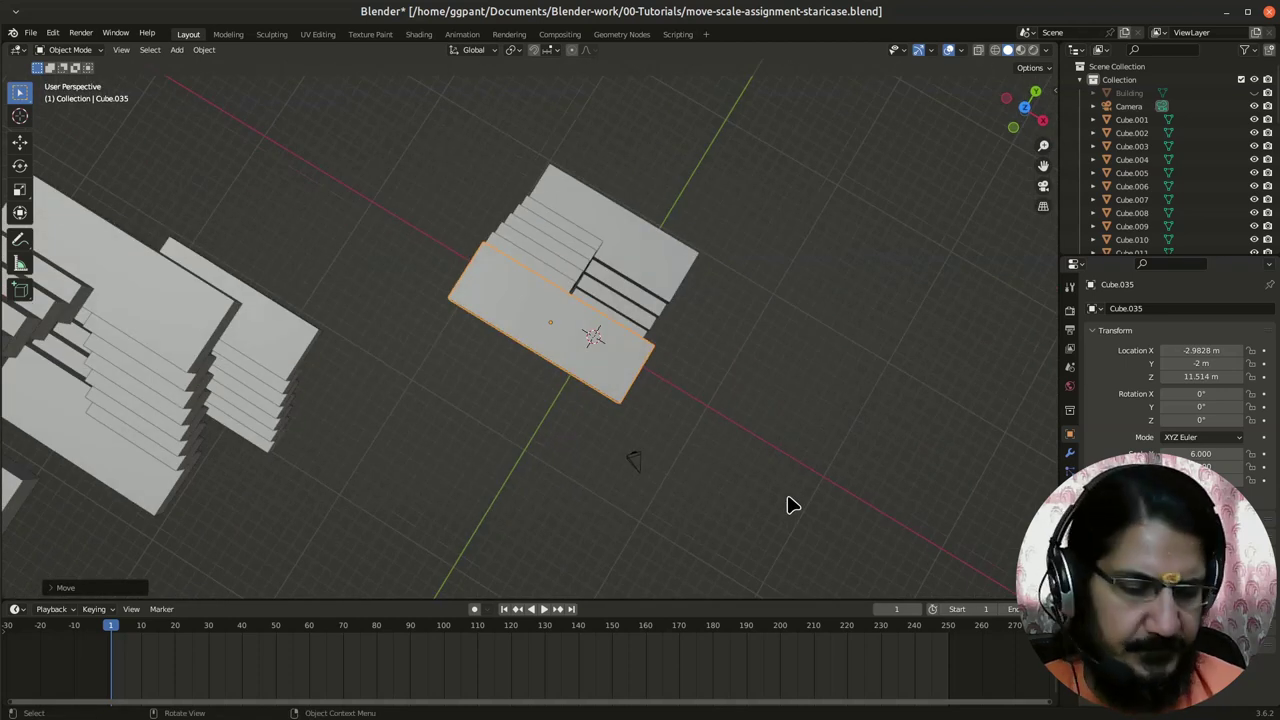
{"action": "key", "text": "KP_3"}
{"action": "scroll", "coordinate": [510, 263], "scroll_direction": "down", "scroll_amount": 1}
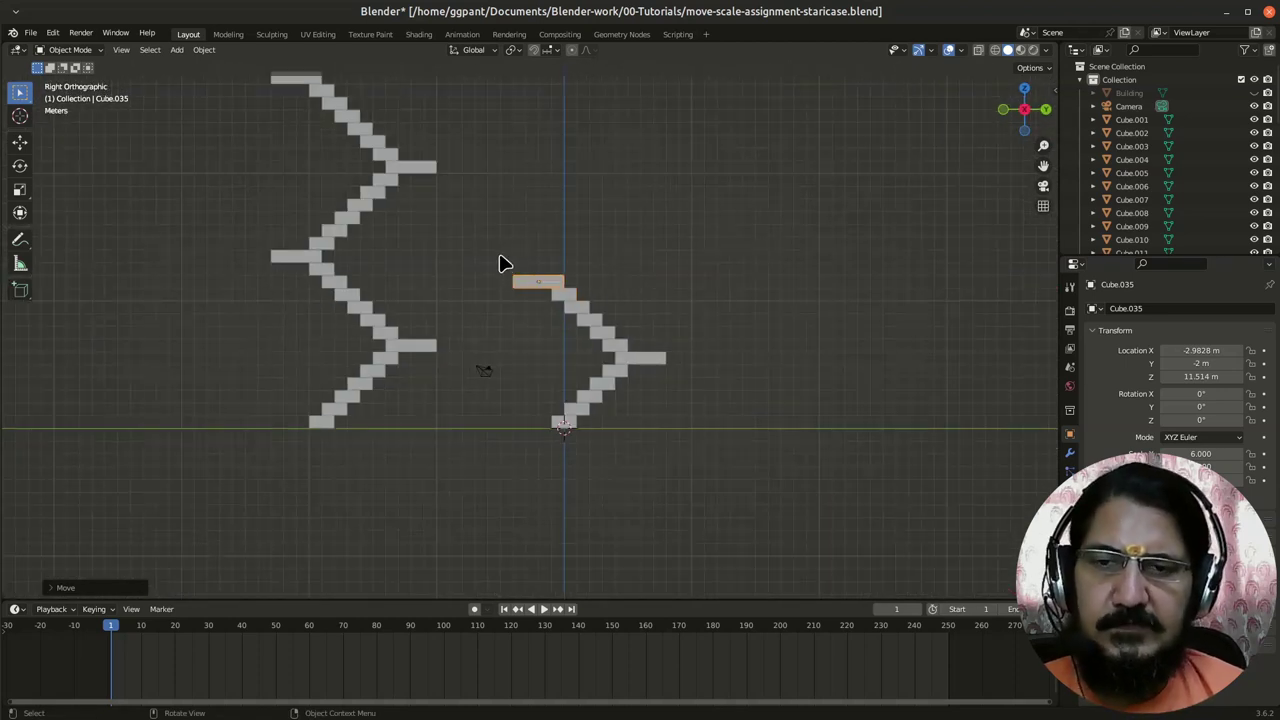
{"action": "left_click_drag", "start_coordinate": [498, 254], "coordinate": [672, 428]}
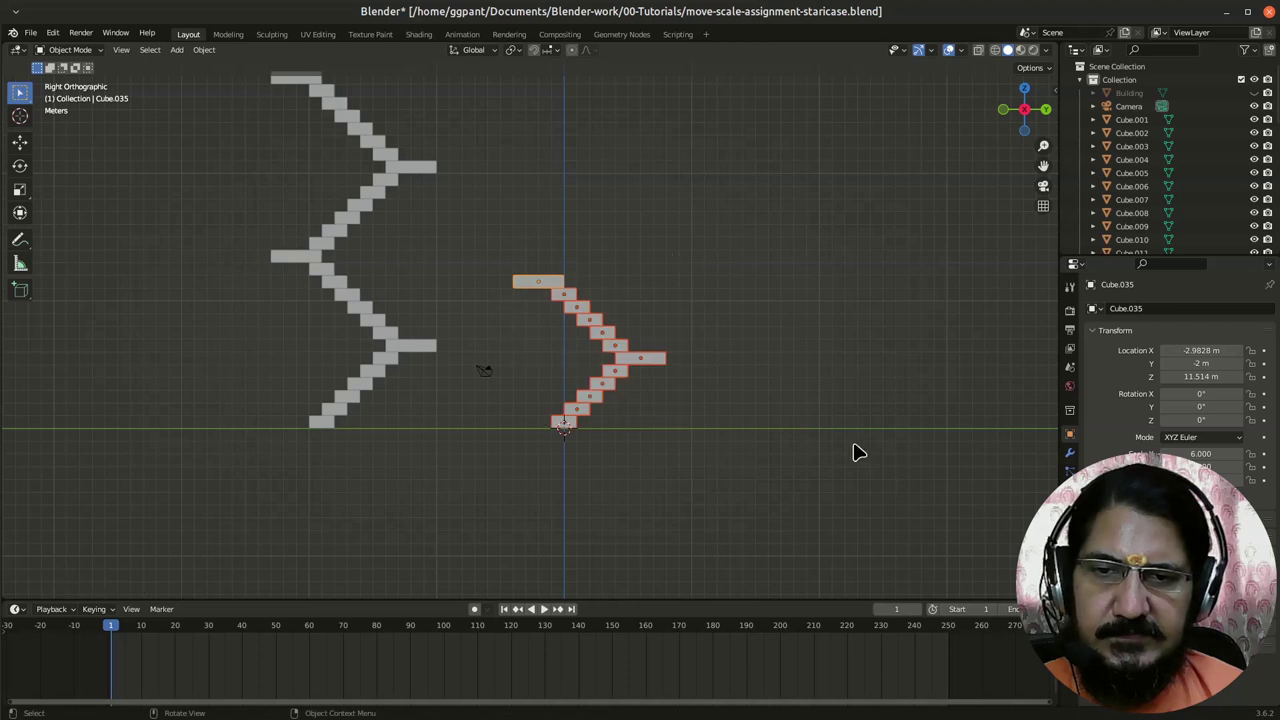
Step: Copy the 12-piece switchback and paste it 12 m higher along Z
{"action": "key", "text": "ctrl+c"}
{"action": "key", "text": "ctrl+v"}
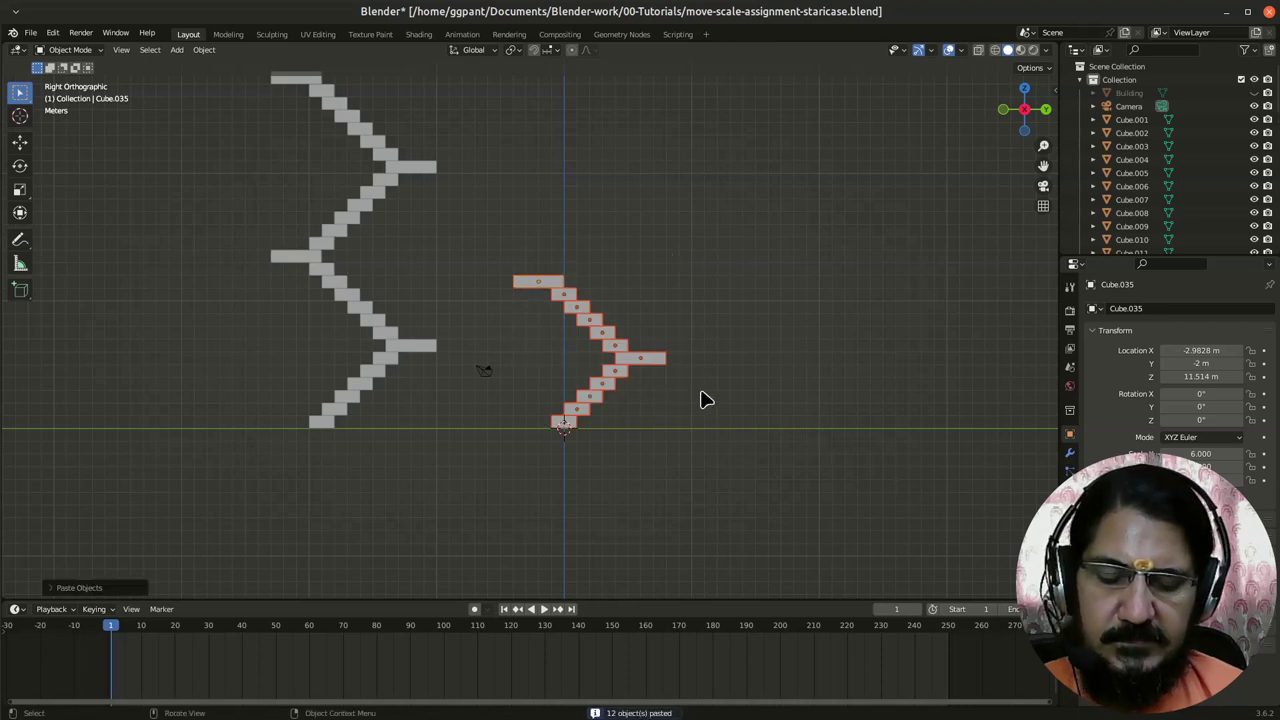
{"action": "key", "text": "g"}
{"action": "key", "text": "z"}
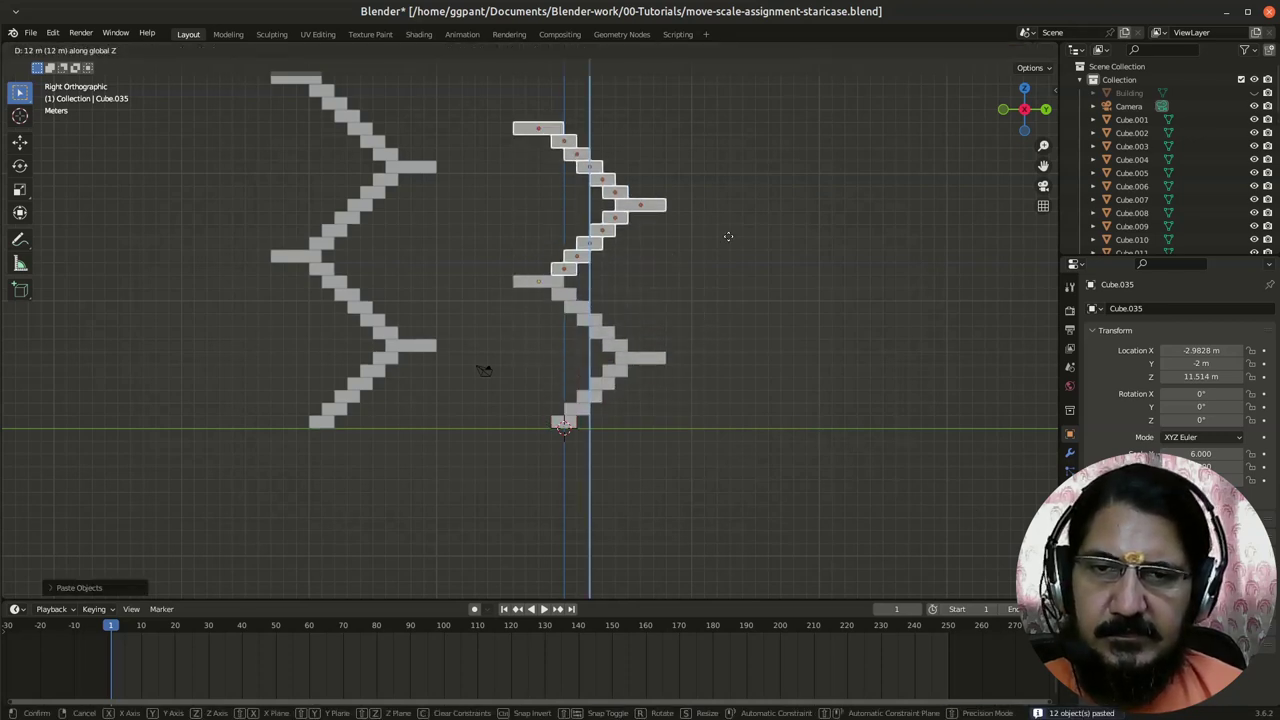
{"action": "left_click", "coordinate": [728, 236]}
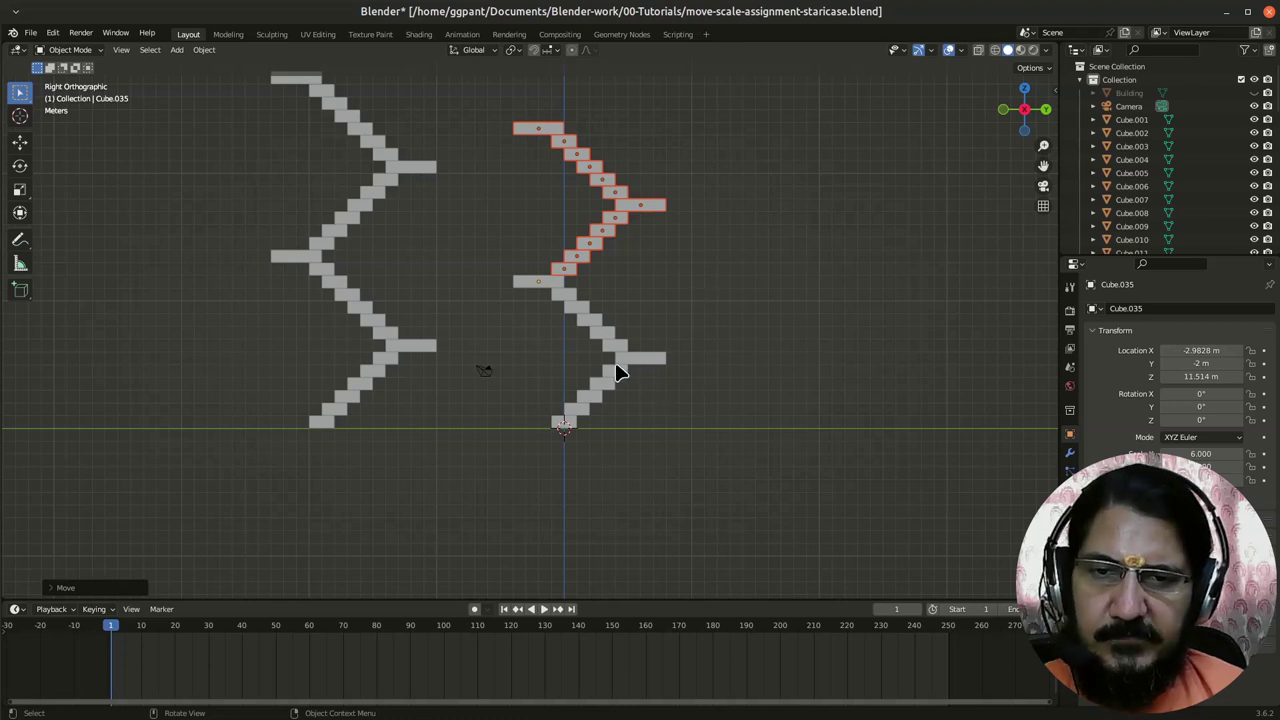
{"action": "left_click", "coordinate": [339, 413]}
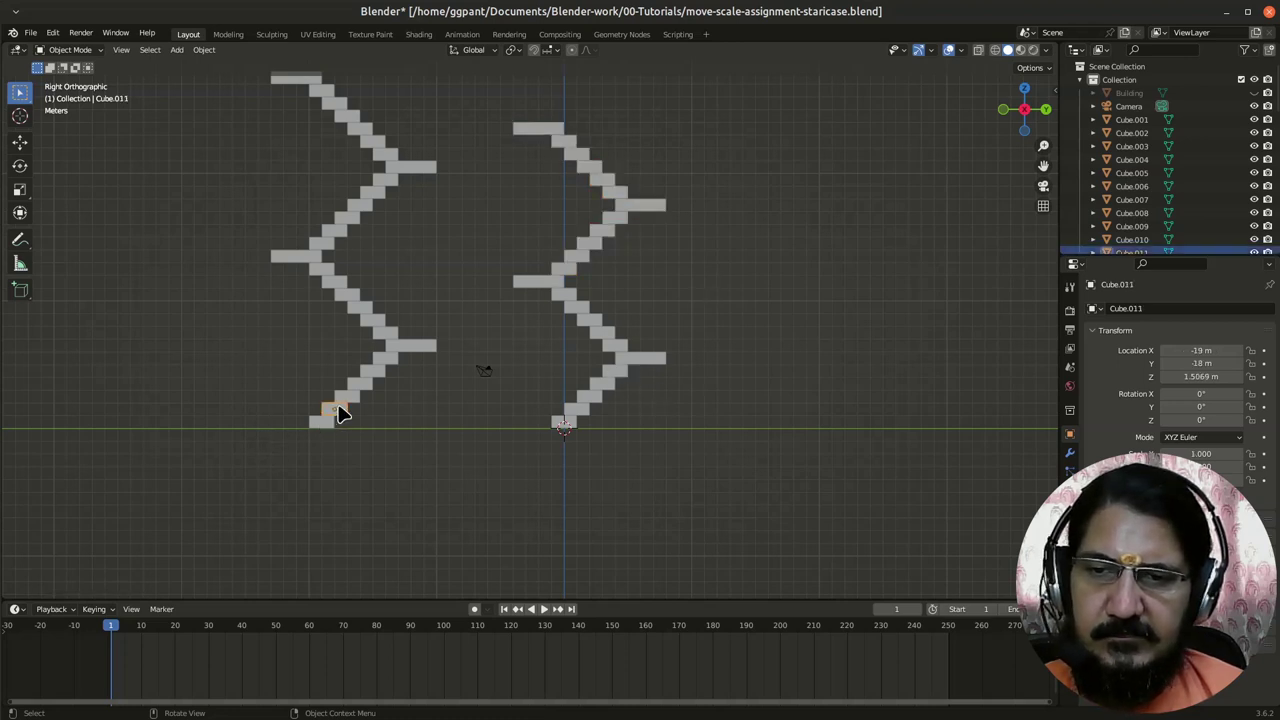
{"action": "left_click", "coordinate": [366, 384]}
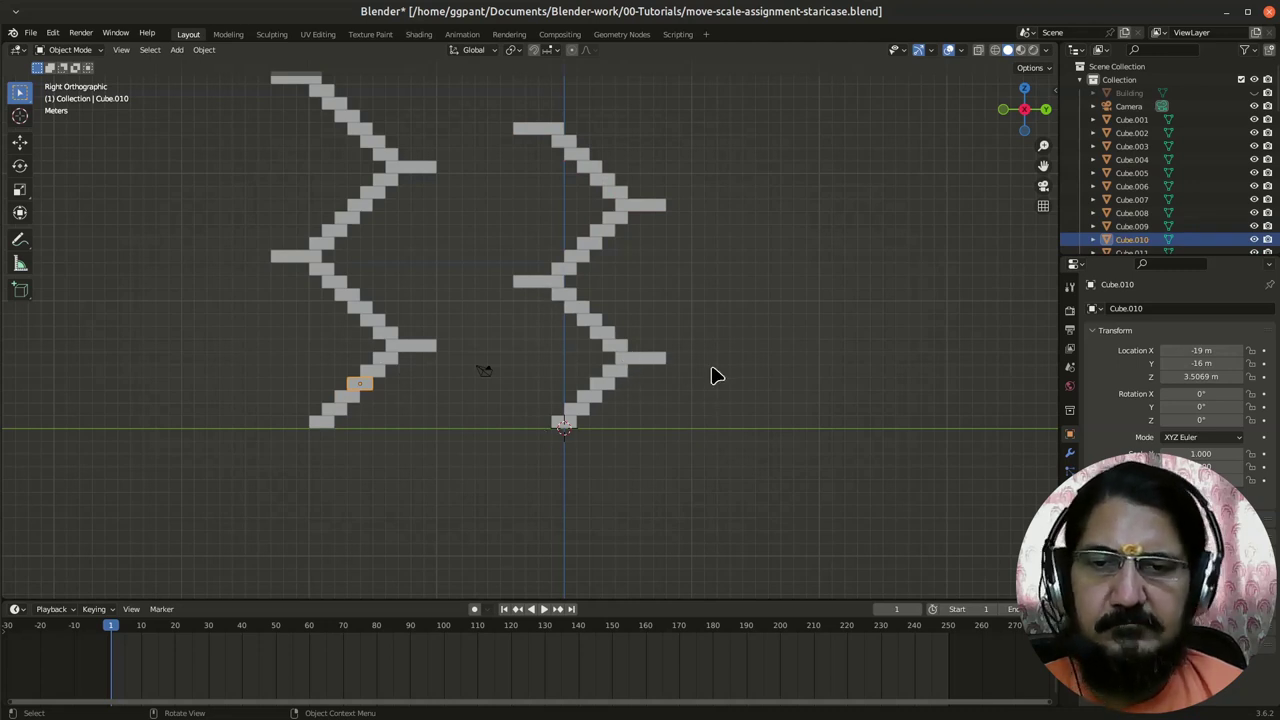
{"action": "scroll", "coordinate": [712, 376], "scroll_direction": "down", "scroll_amount": 1}
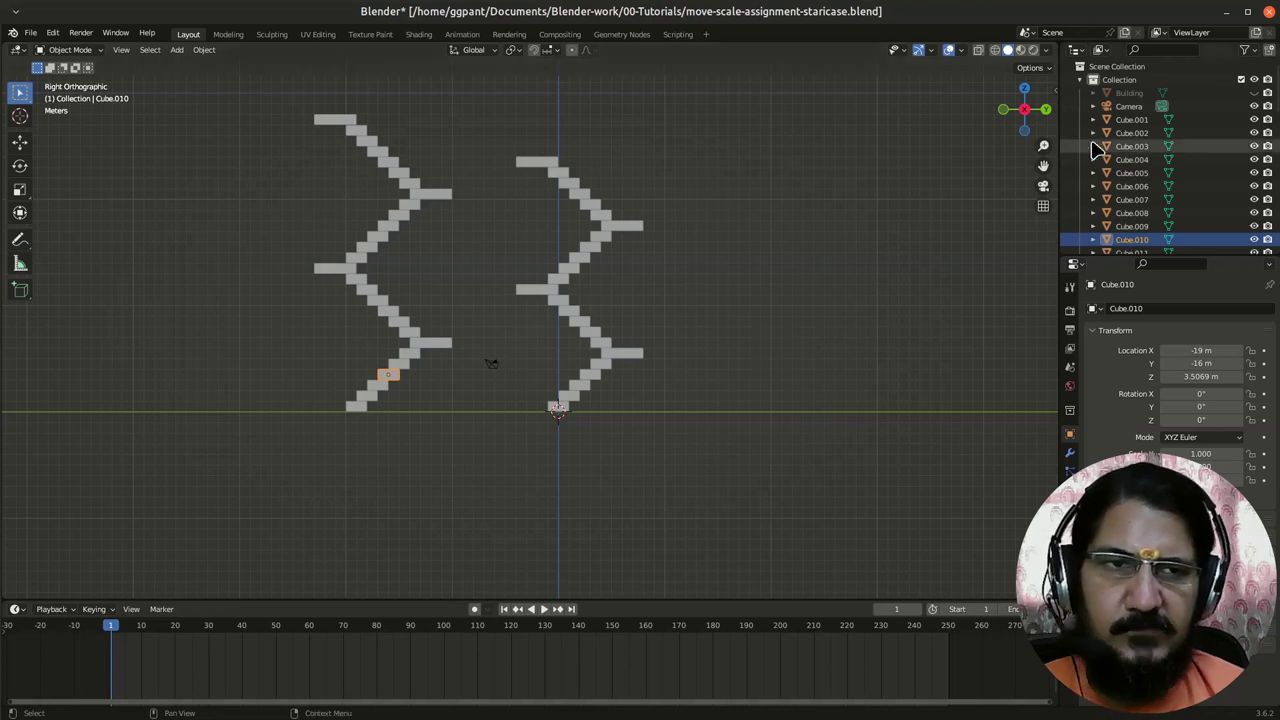
{"action": "left_click", "coordinate": [1254, 92]}
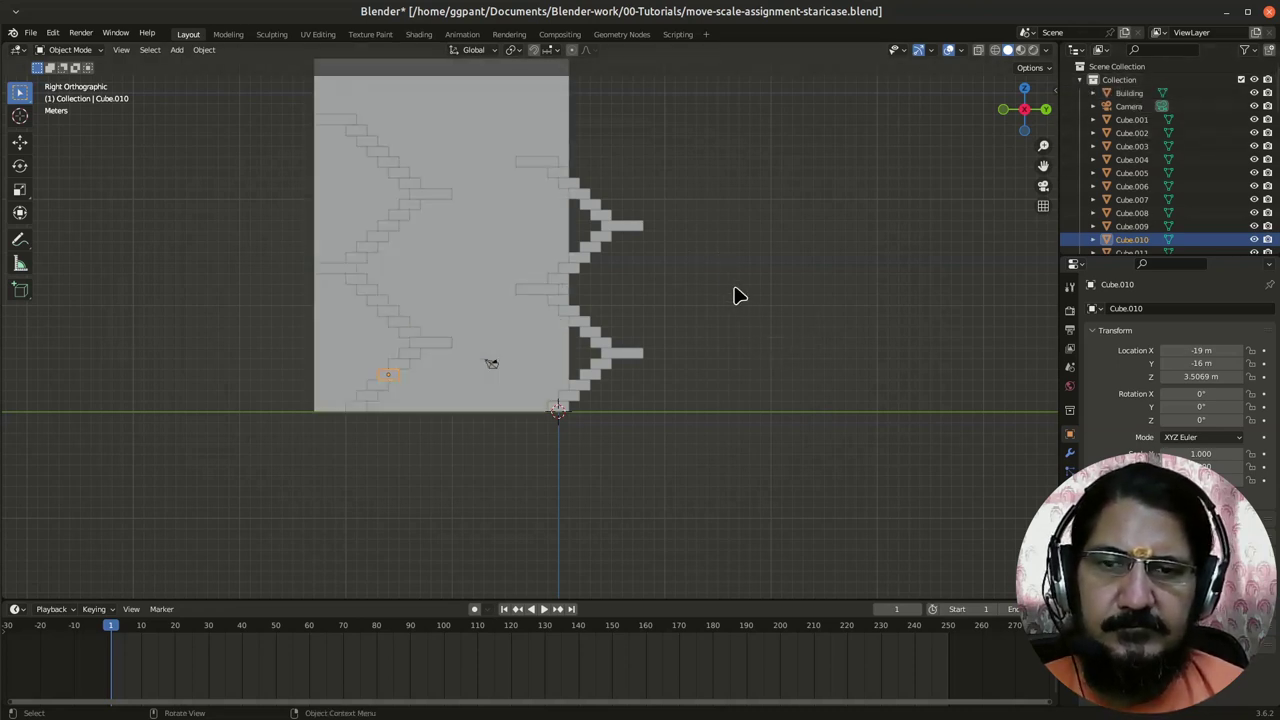
{"action": "left_click", "coordinate": [1254, 119]}
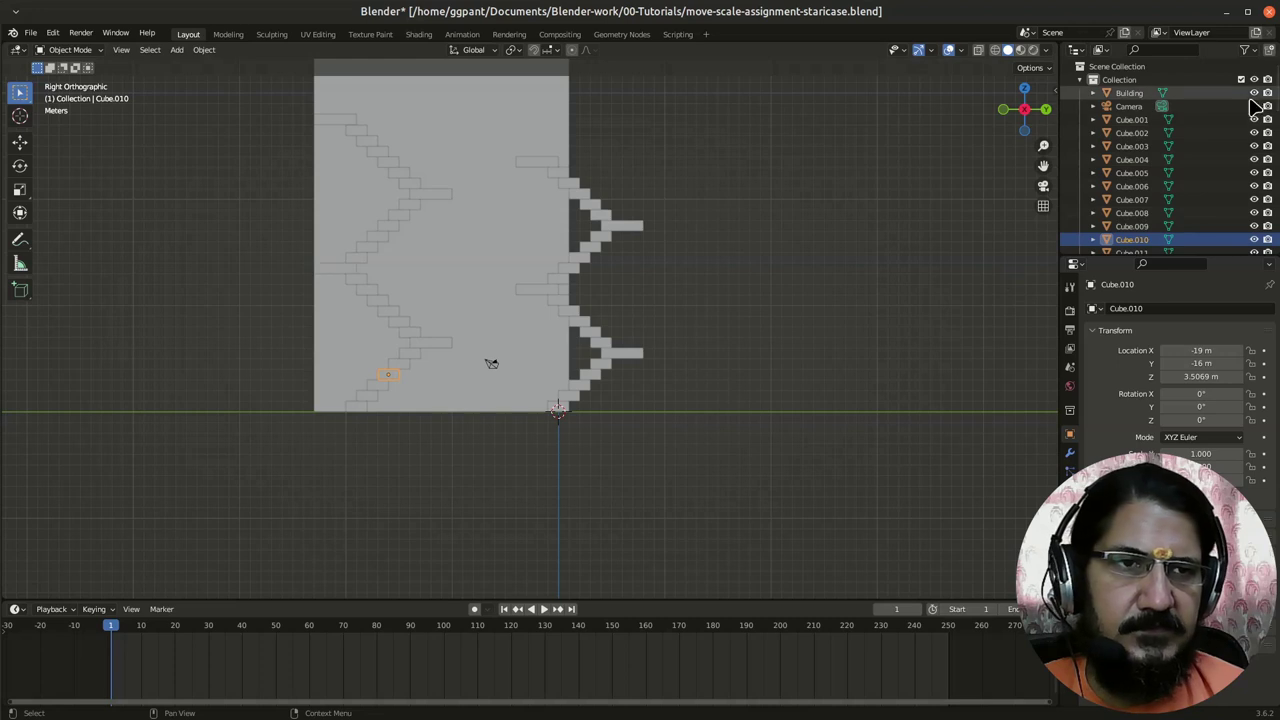
{"action": "left_click", "coordinate": [1255, 92]}
Step: Slide the second staircase along Y so it stands clear of the building
{"action": "left_click_drag", "start_coordinate": [492, 113], "coordinate": [676, 426]}
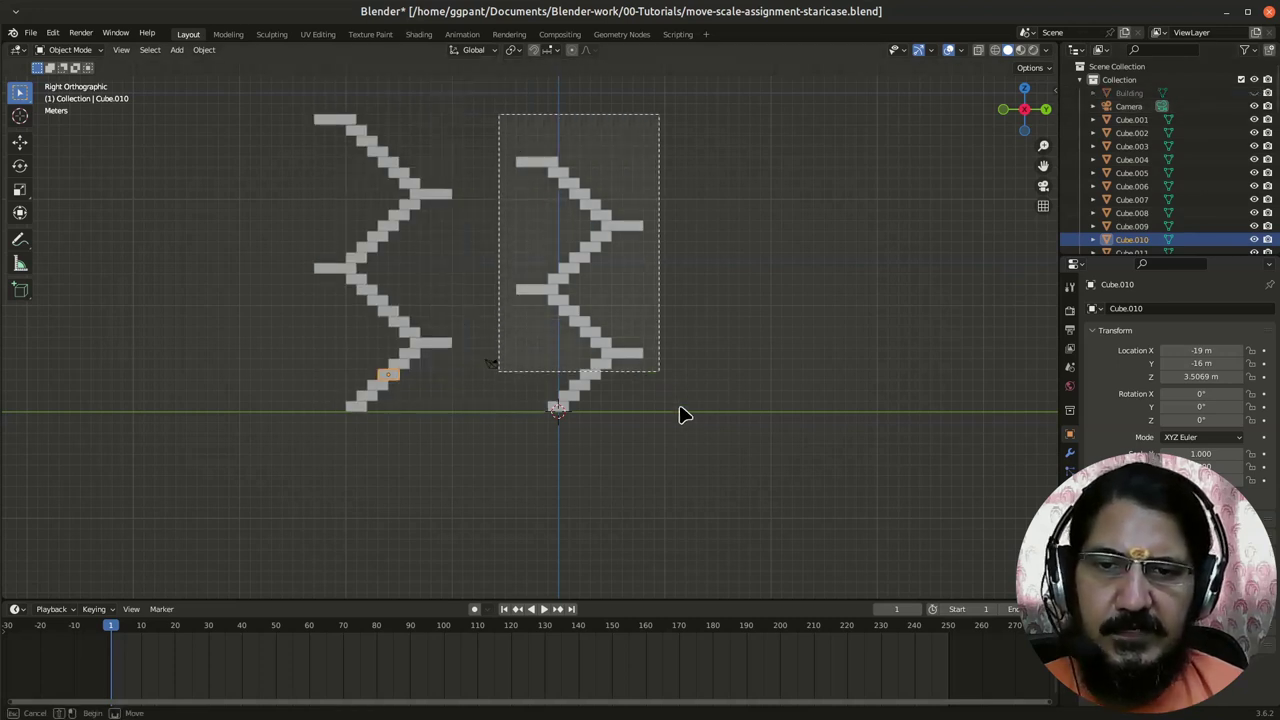
{"action": "key", "text": "g"}
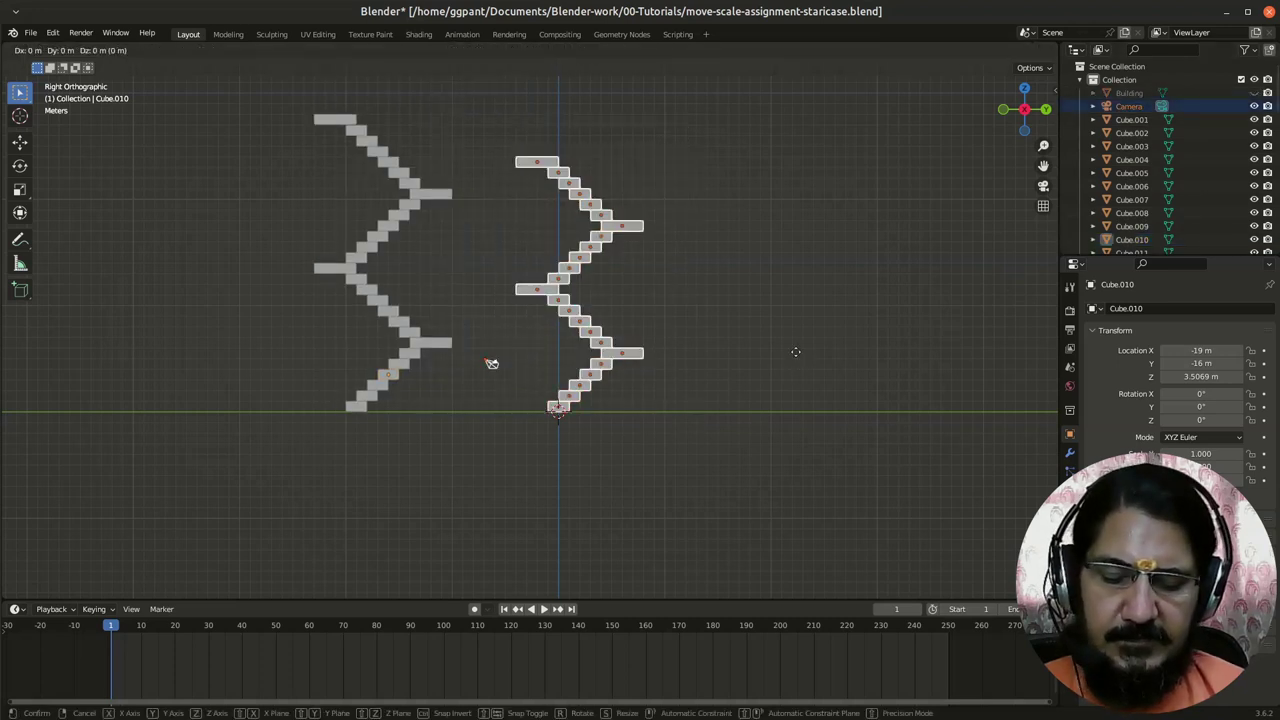
{"action": "key", "text": "x"}
{"action": "key", "text": "y"}
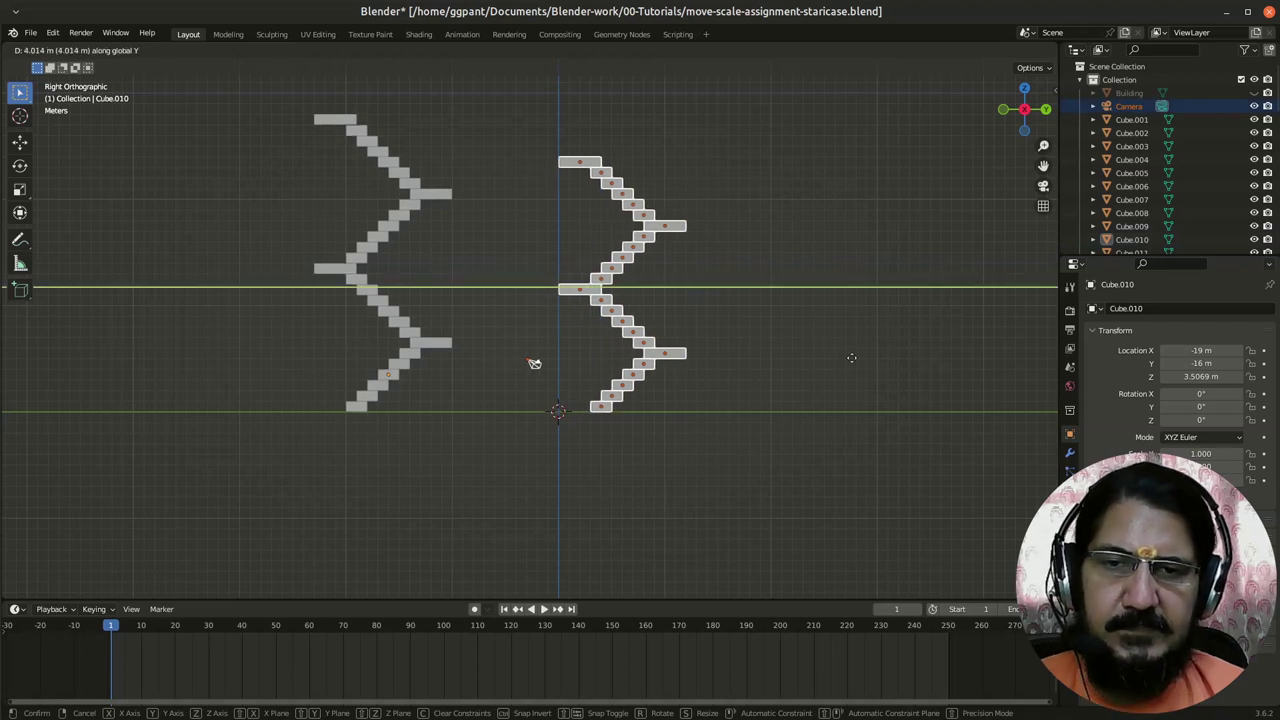
{"action": "left_click", "coordinate": [919, 374]}
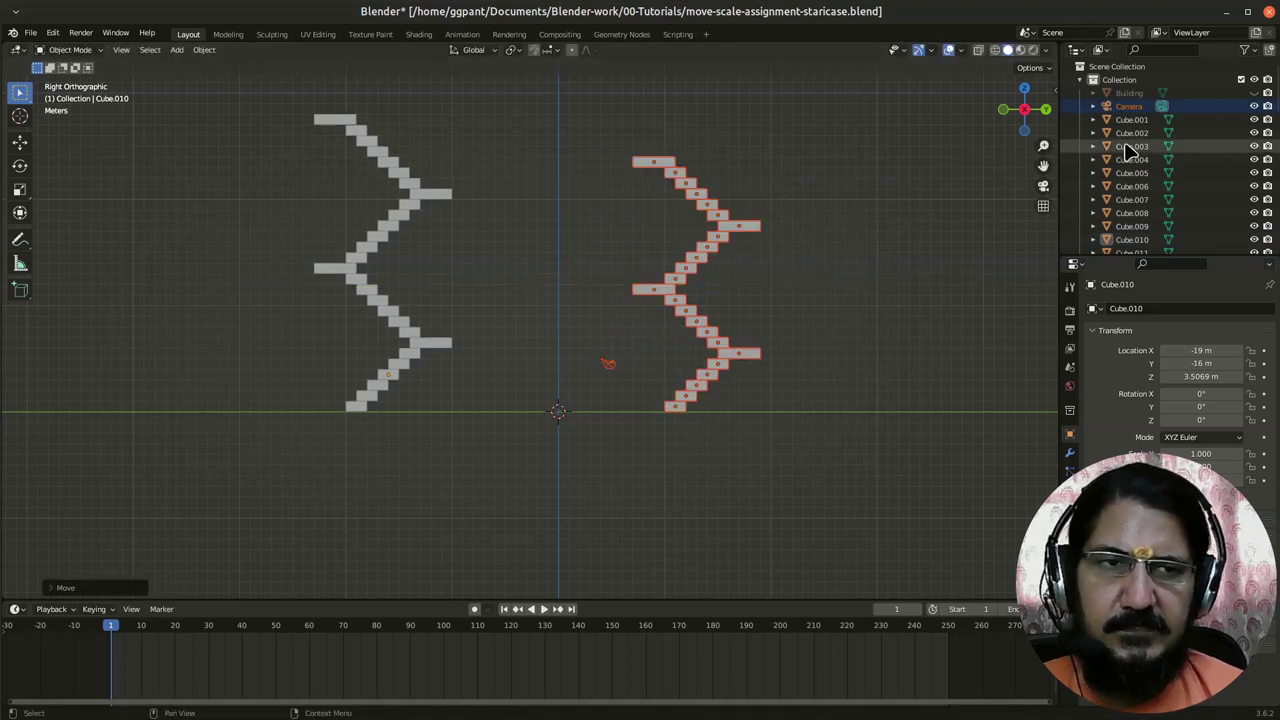
Step: Unhide the Building object in the Outliner and deselect the staircase
{"action": "left_click", "coordinate": [1254, 92]}
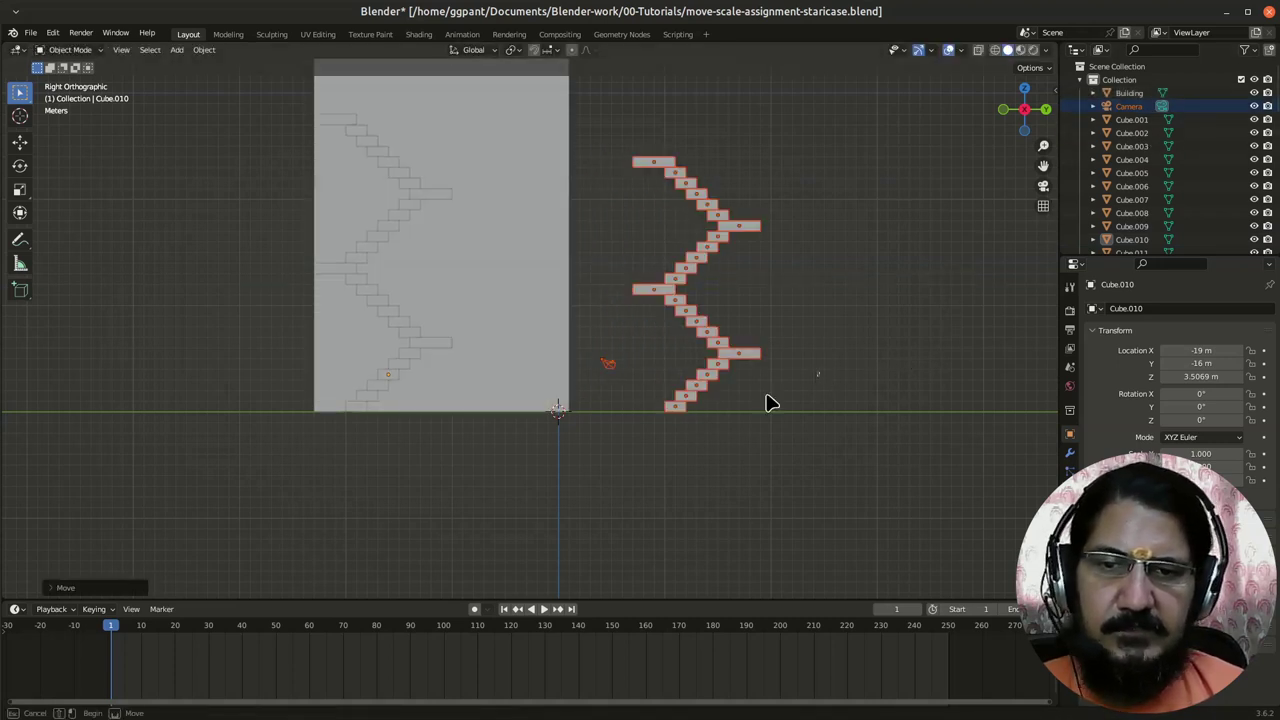
{"action": "key", "text": "alt+a"}
{"action": "key", "text": "shift+a"}
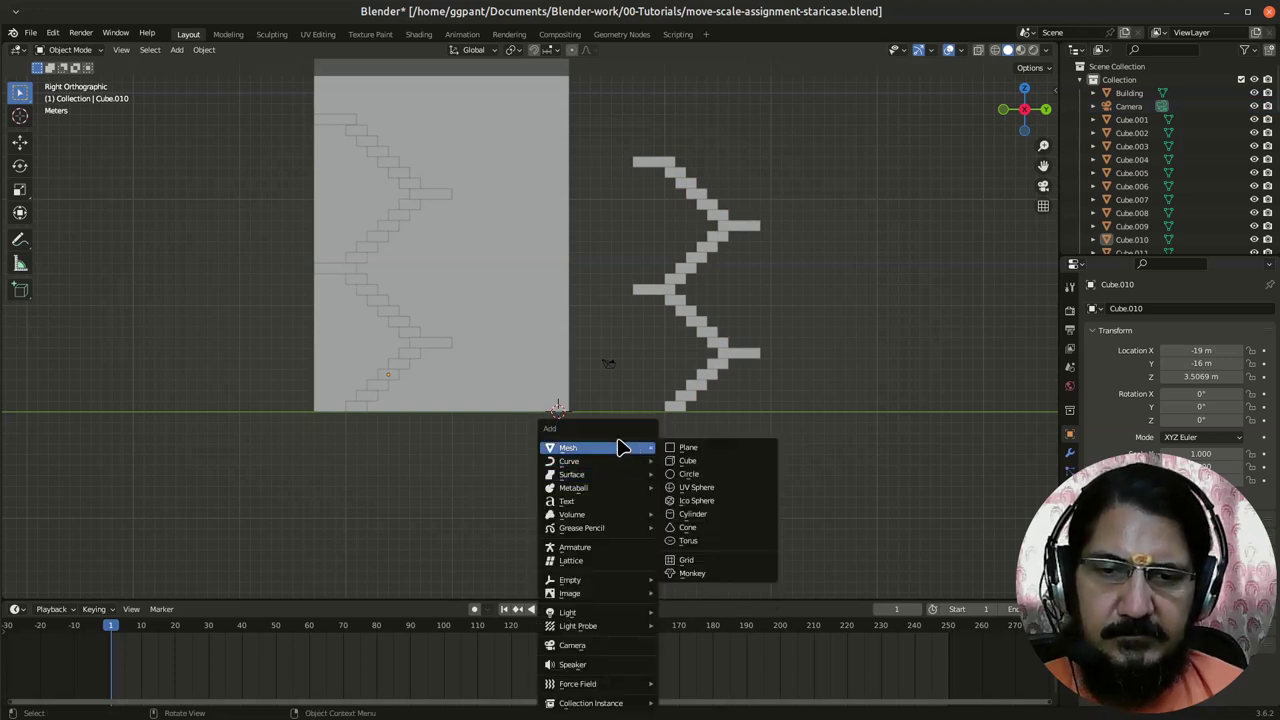
{"action": "mouse_move", "coordinate": [597, 447]}
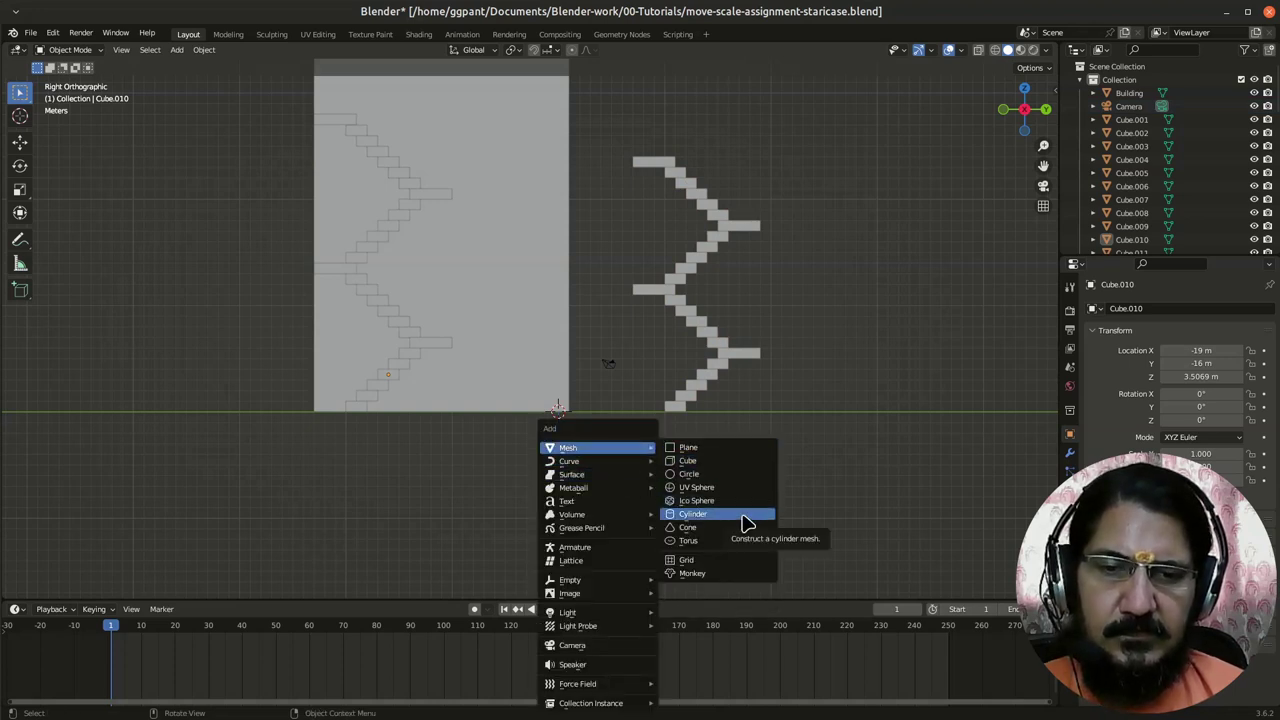
Step: Add a cylinder at the staircase's base and stretch it along Z
{"action": "left_click", "coordinate": [745, 523]}
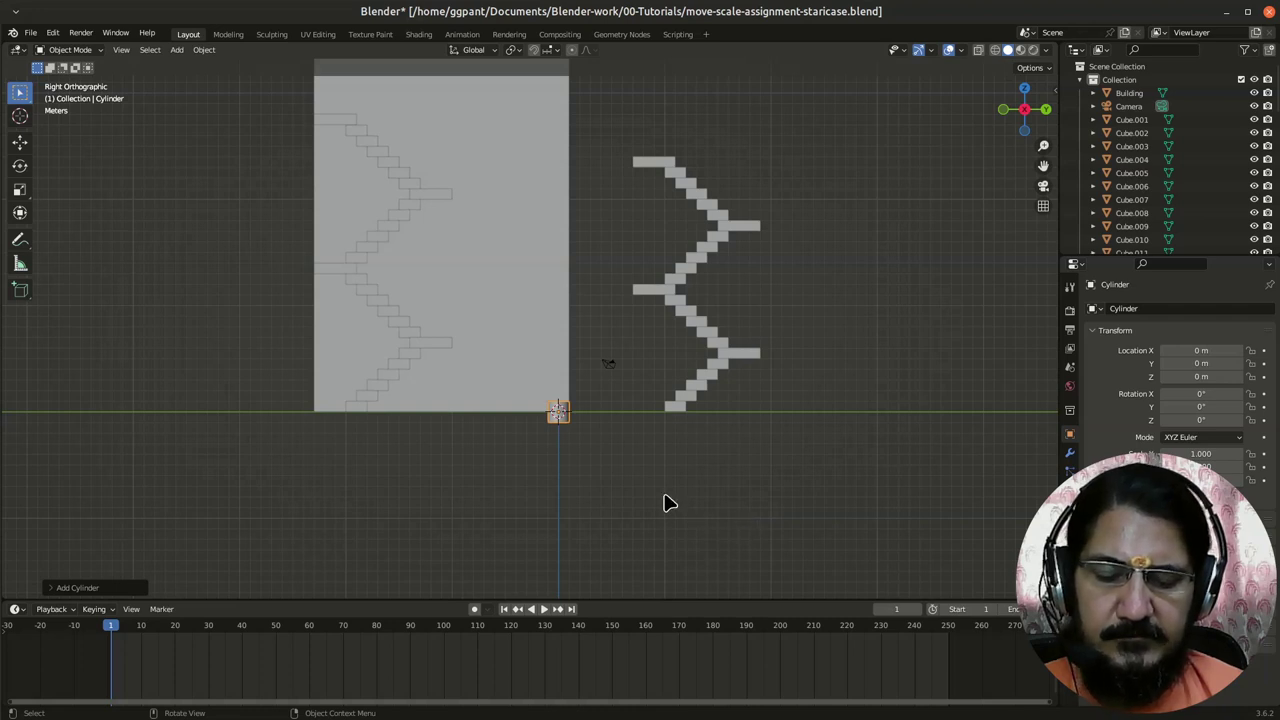
{"action": "key", "text": "g"}
{"action": "left_click", "coordinate": [755, 483]}
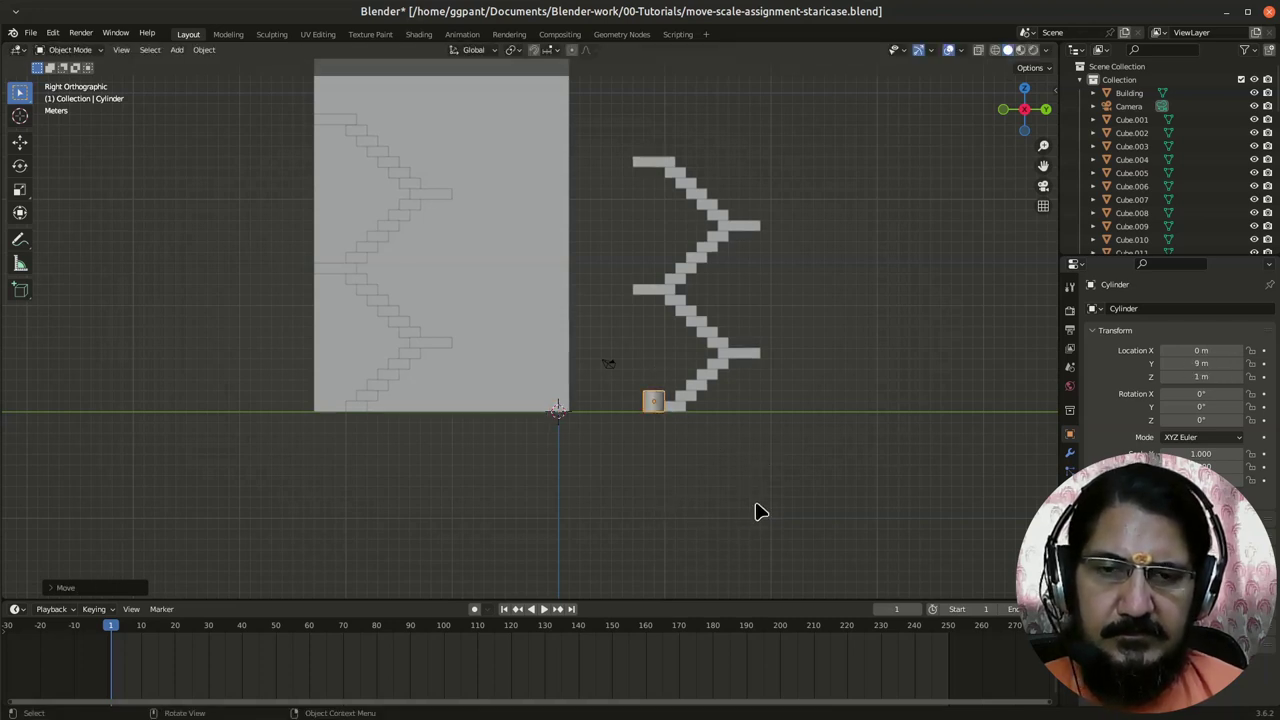
{"action": "key", "text": "s"}
{"action": "key", "text": "z"}
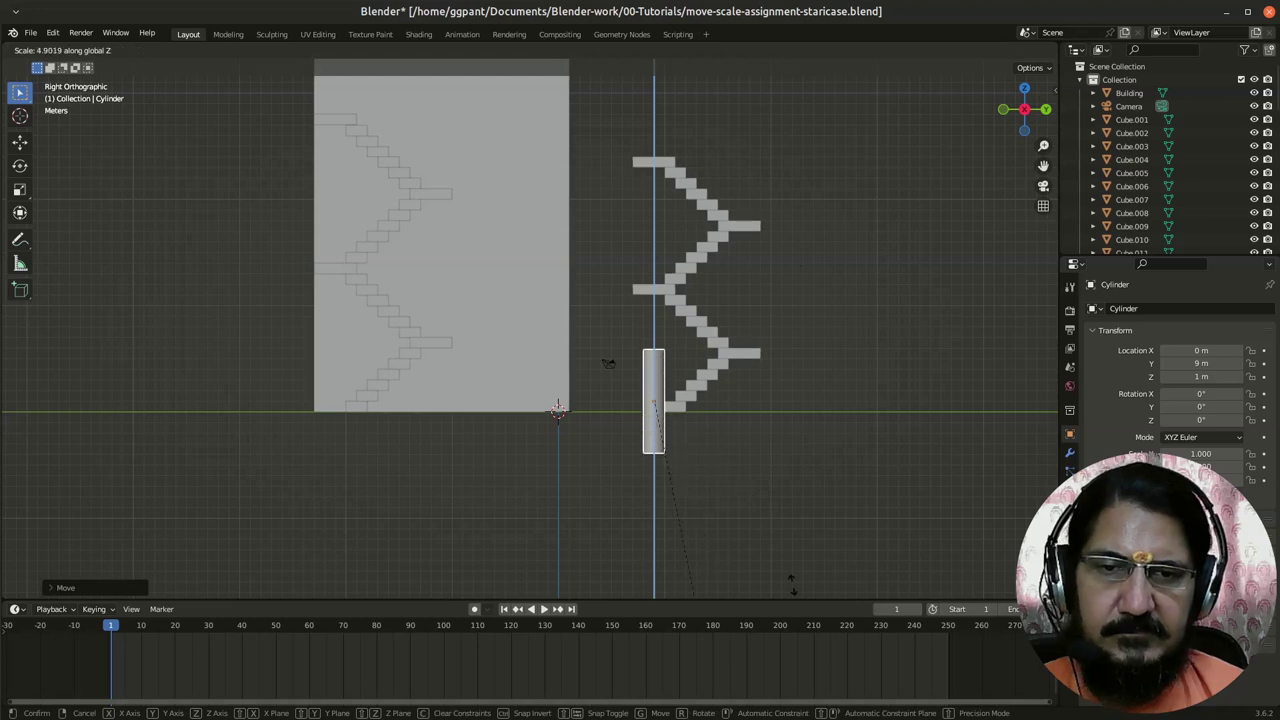
{"action": "left_click", "coordinate": [837, 222]}
Step: Raise the cylinder 10 m along Z and stretch it taller, to 1.8x height
{"action": "key", "text": "g"}
{"action": "key", "text": "z"}
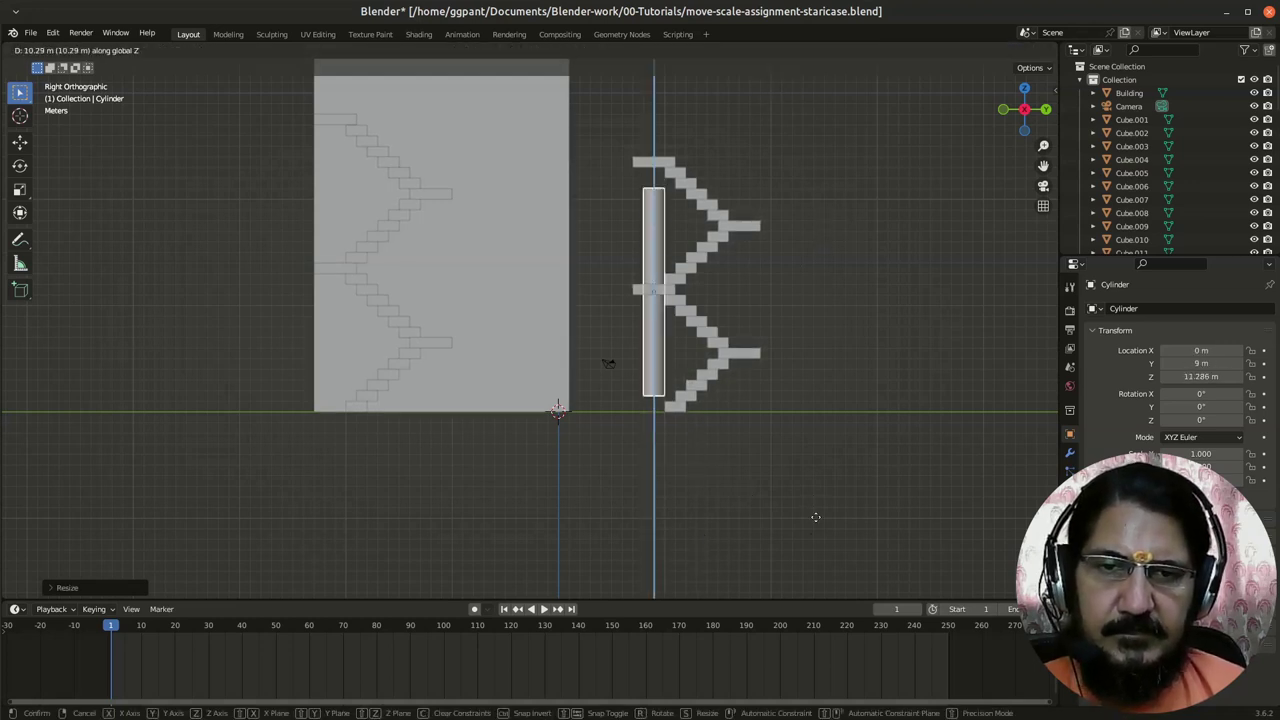
{"action": "key", "text": "ctrl"}
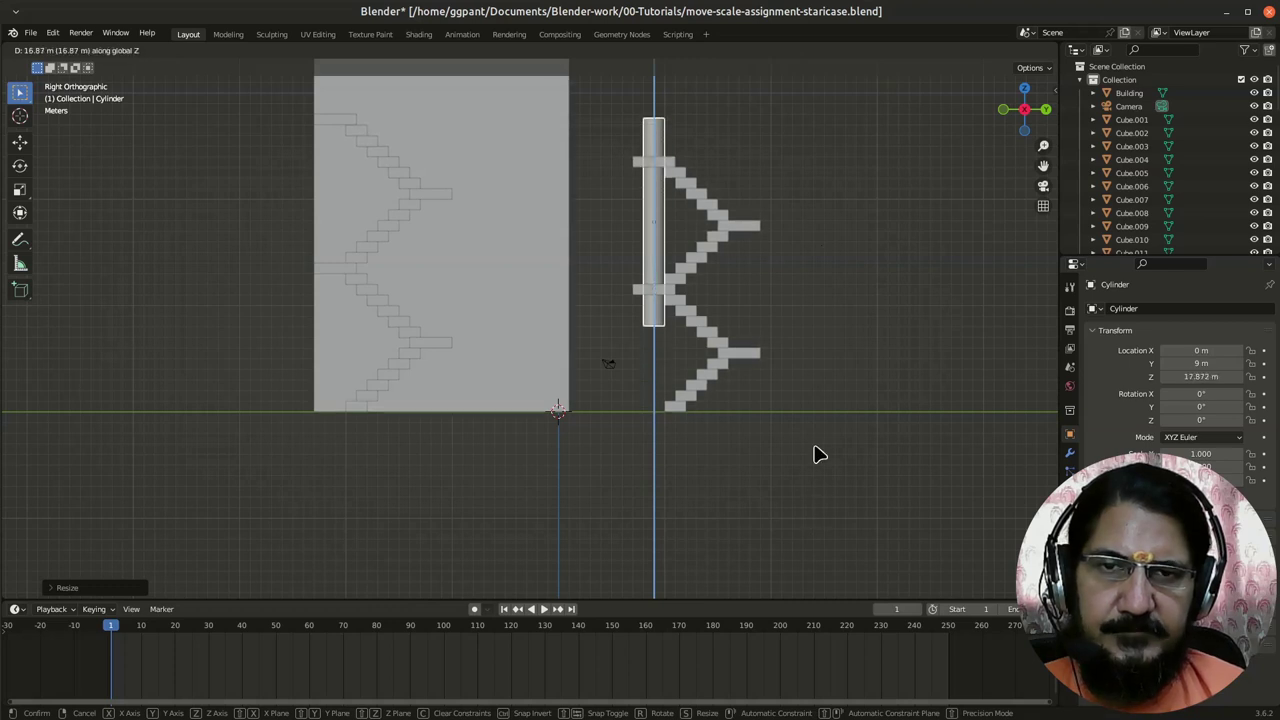
{"action": "left_click", "coordinate": [817, 452]}
{"action": "key", "text": "s"}
{"action": "key", "text": "z"}
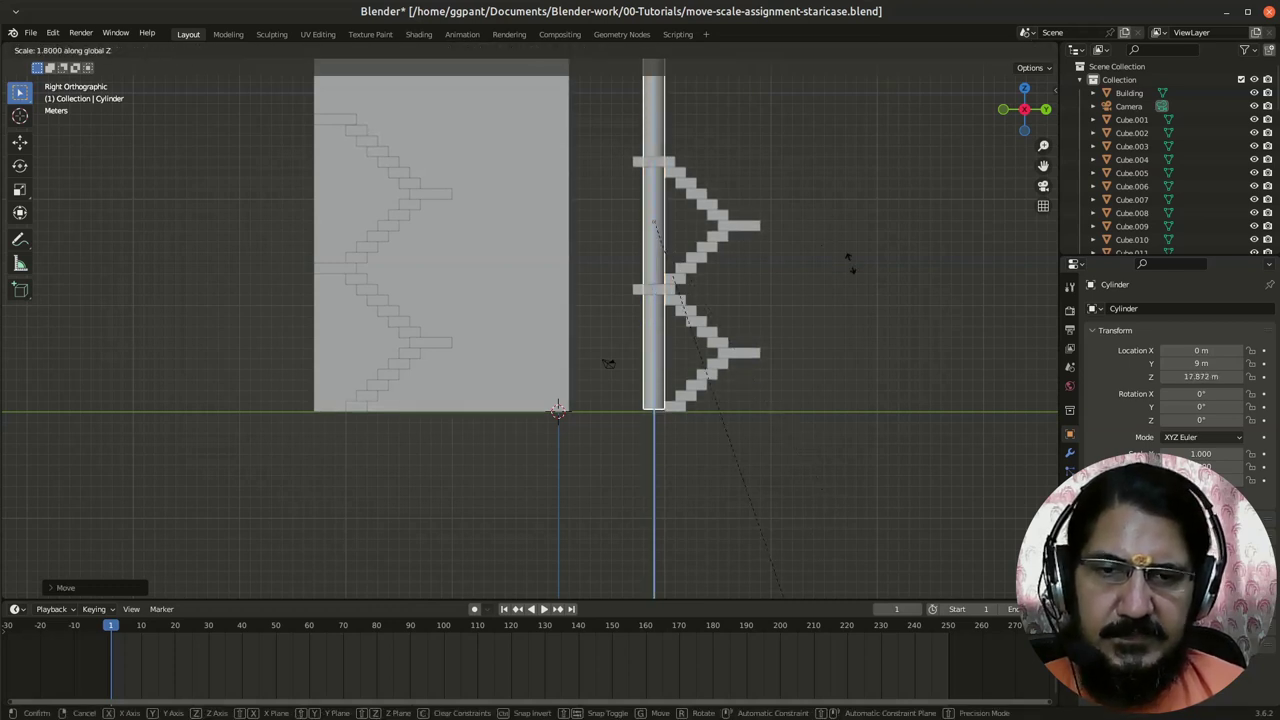
{"action": "left_click", "coordinate": [858, 248]}
{"action": "mouse_move", "coordinate": [803, 217]}
{"action": "middle_mouse_down"}
{"action": "mouse_move", "coordinate": [776, 282]}
{"action": "mouse_move", "coordinate": [831, 323]}
{"action": "mouse_move", "coordinate": [777, 340]}
{"action": "mouse_move", "coordinate": [665, 325]}
{"action": "mouse_move", "coordinate": [608, 357]}
{"action": "middle_mouse_up"}
Step: In top view, move the cylinder just left of the second staircase, keeping its height
{"action": "key", "text": "KP_7"}
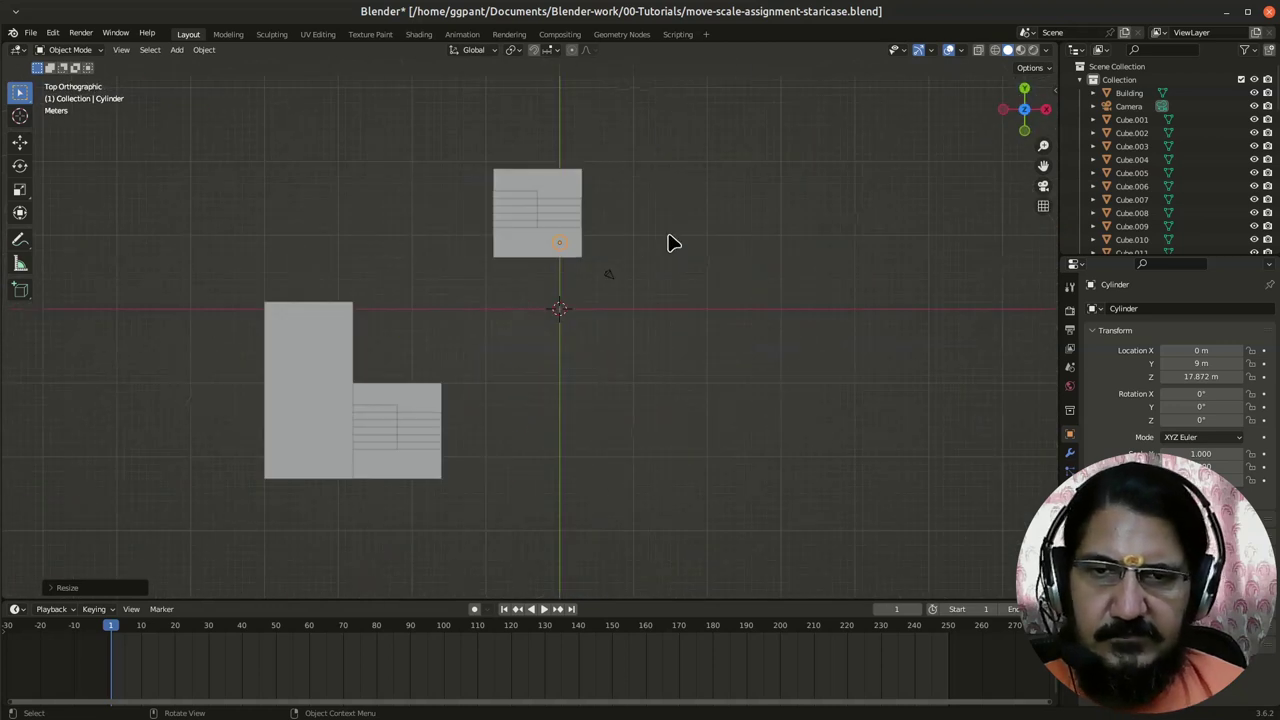
{"action": "key", "text": "g"}
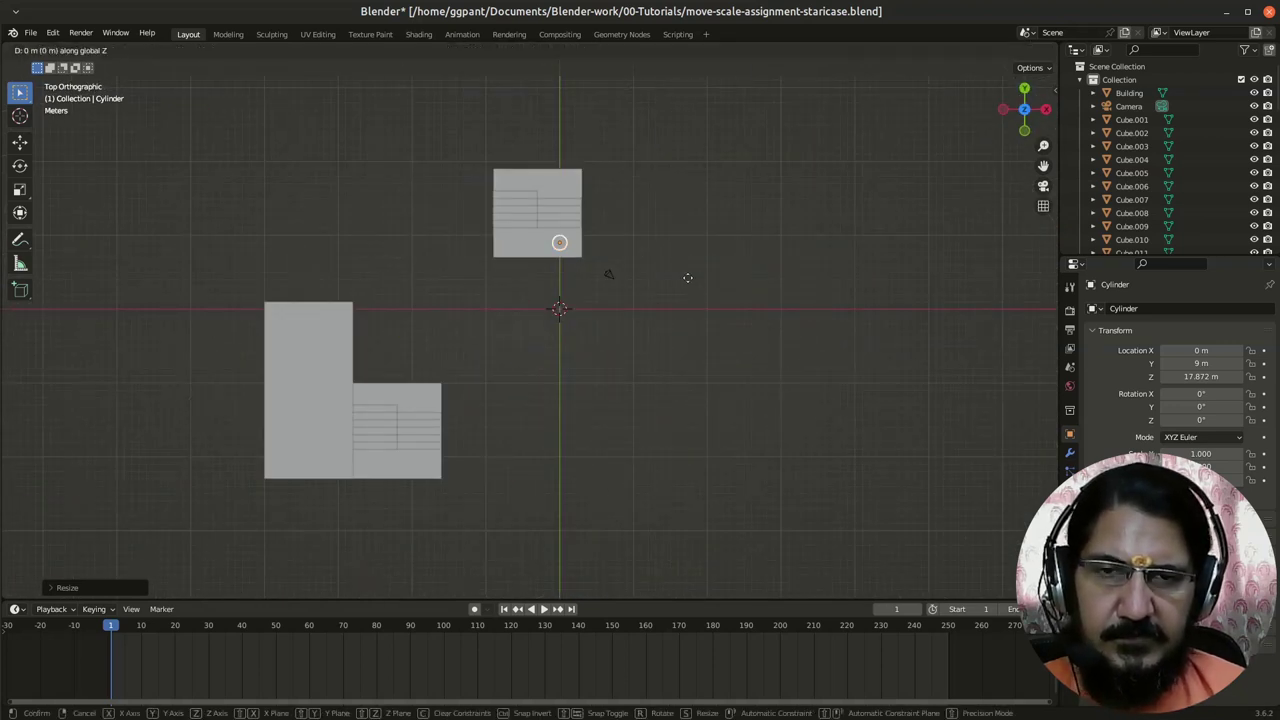
{"action": "key", "text": "z"}
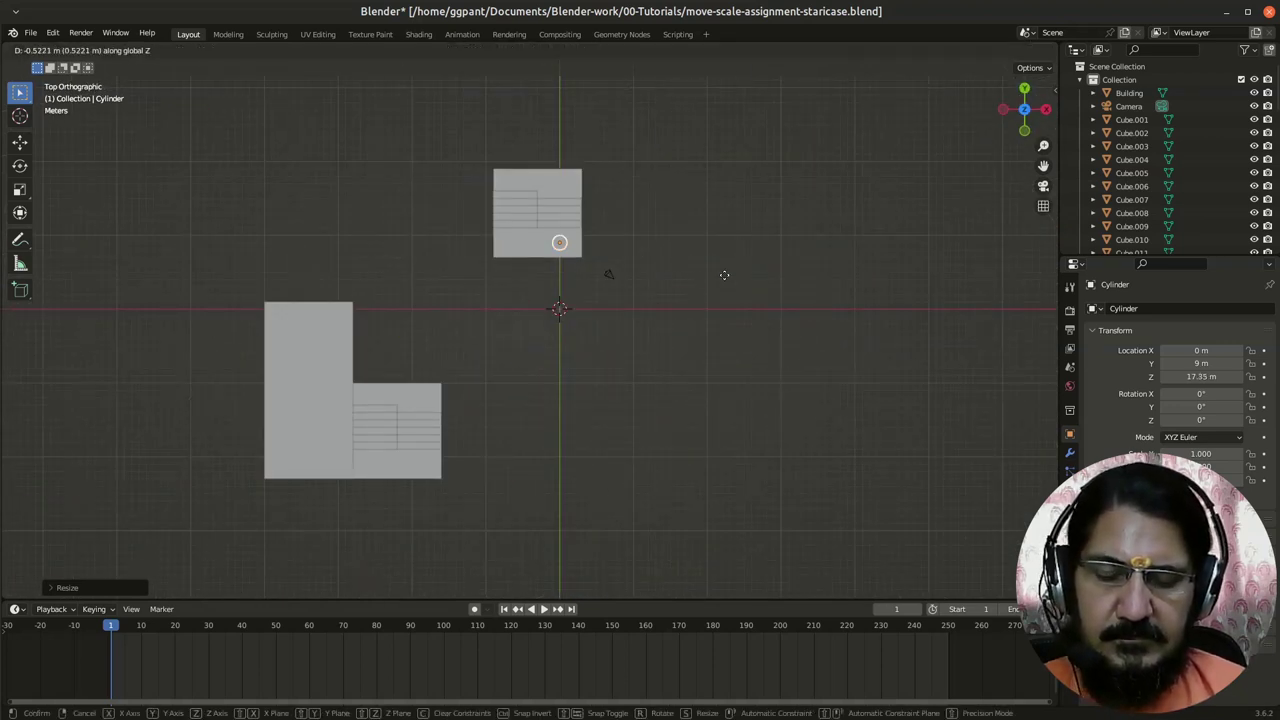
{"action": "key", "text": "shift+z"}
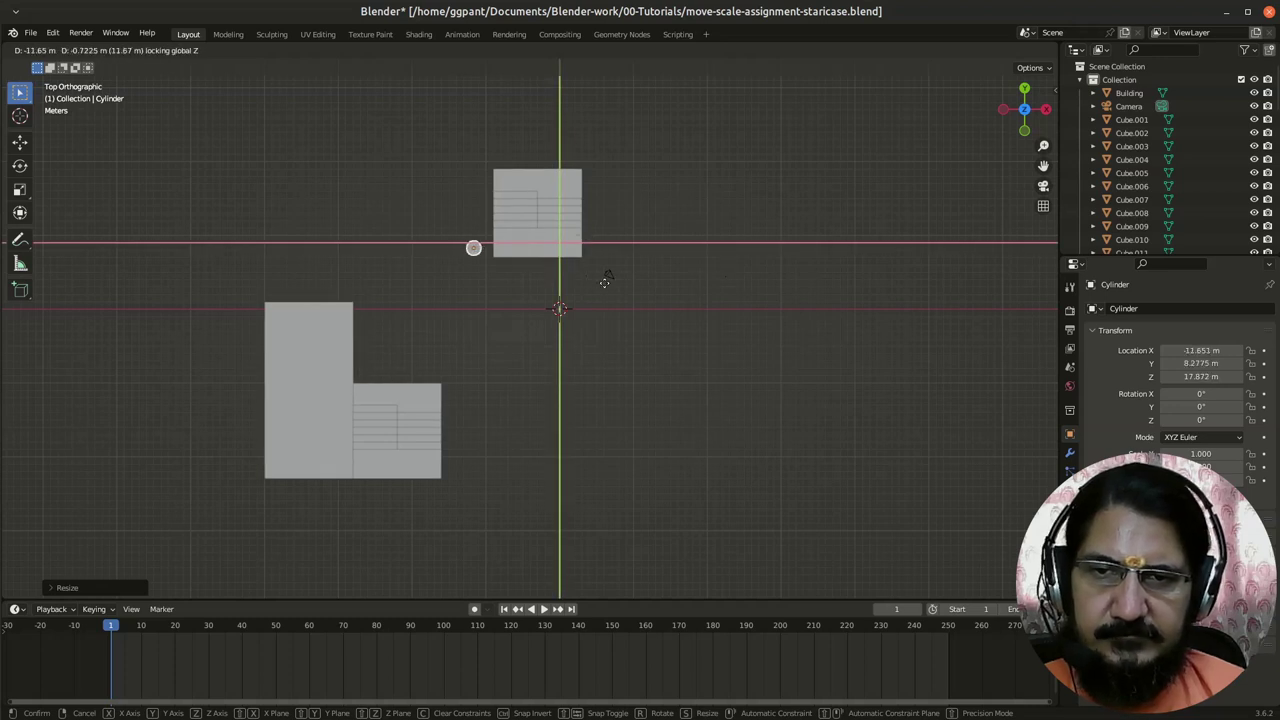
{"action": "left_click", "coordinate": [552, 238]}
Step: Widen the cylinder's footprint, then narrow it to X scale 4.955 for an ellipse
{"action": "key", "text": "s"}
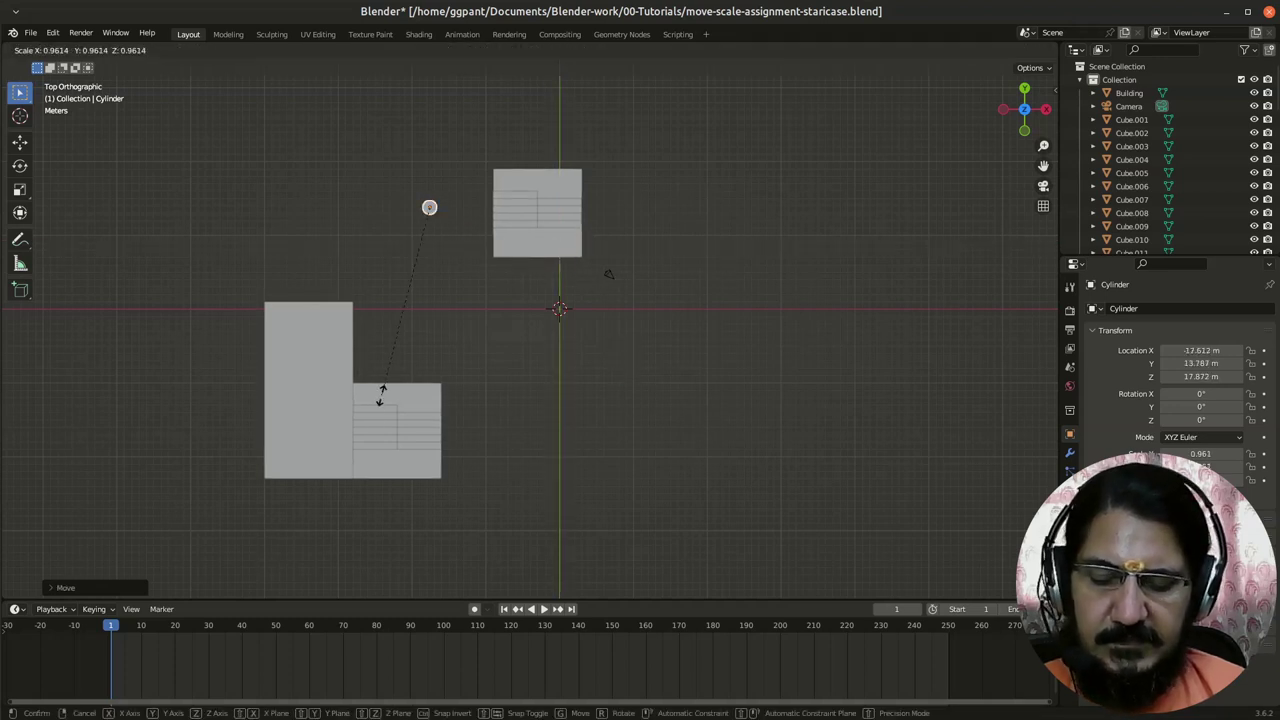
{"action": "key", "text": "shift+z"}
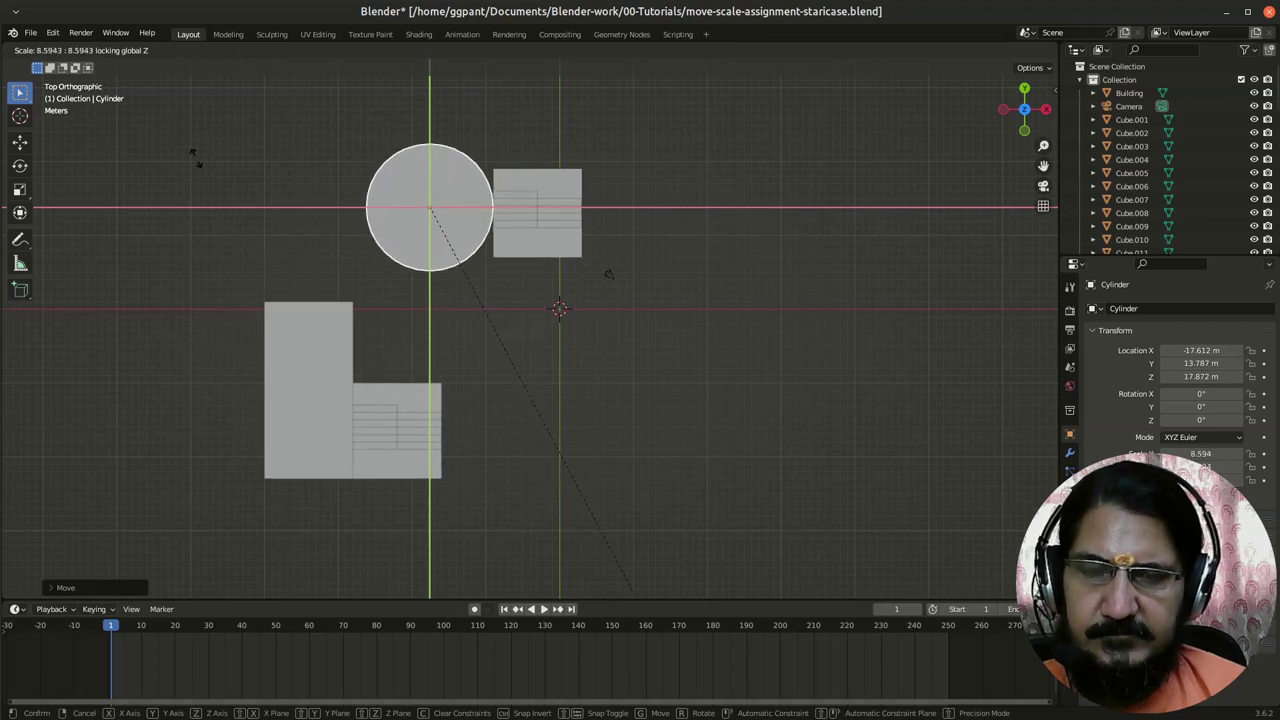
{"action": "left_click", "coordinate": [281, 276]}
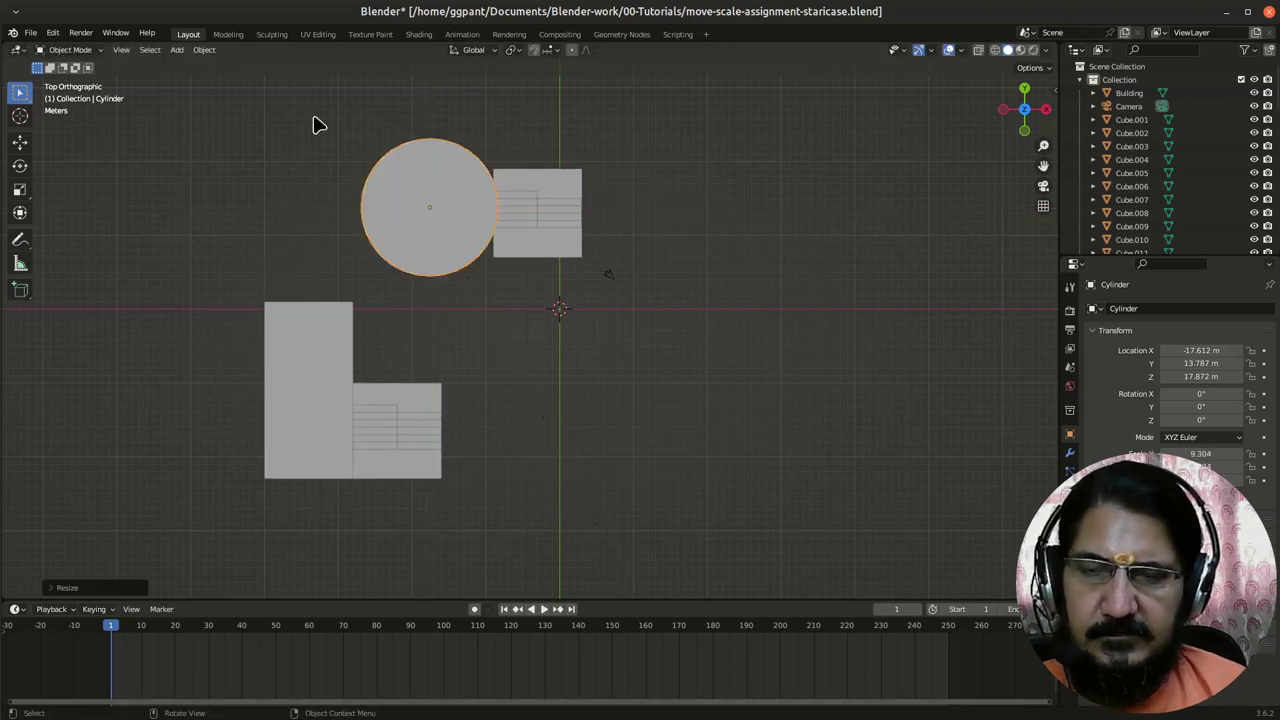
{"action": "key", "text": "s"}
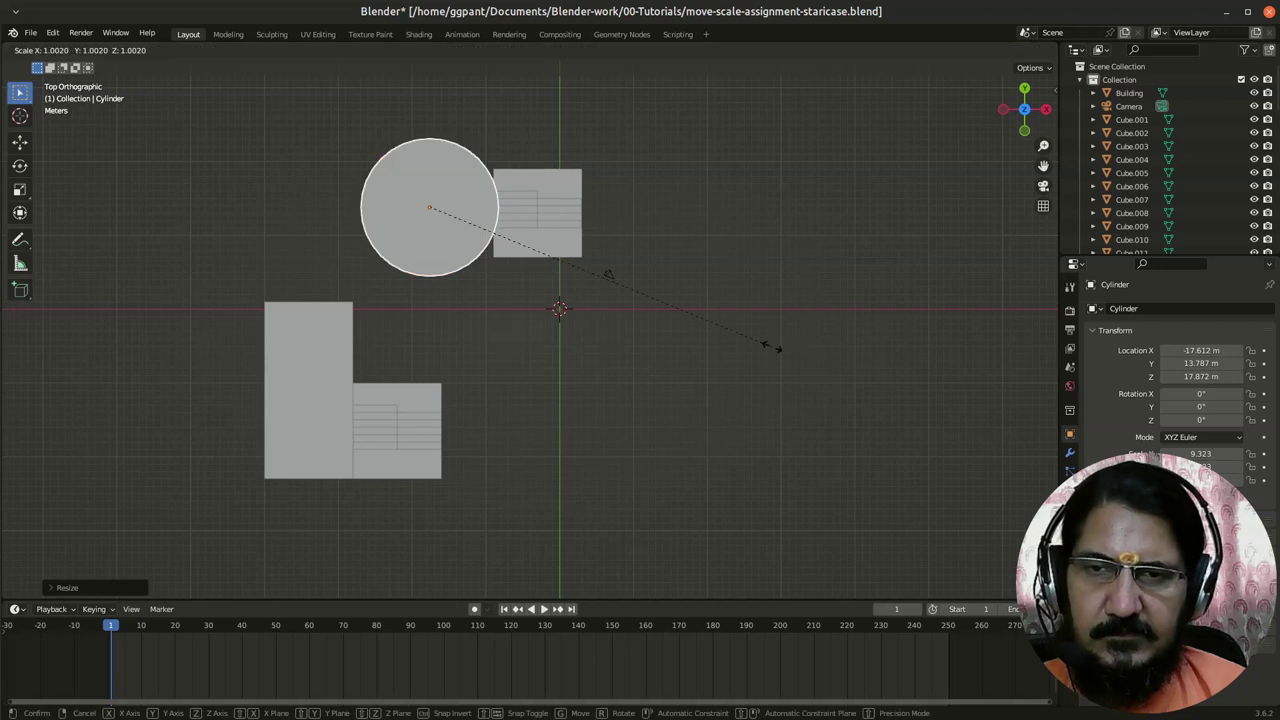
{"action": "key", "text": "x"}
{"action": "left_click", "coordinate": [586, 291]}
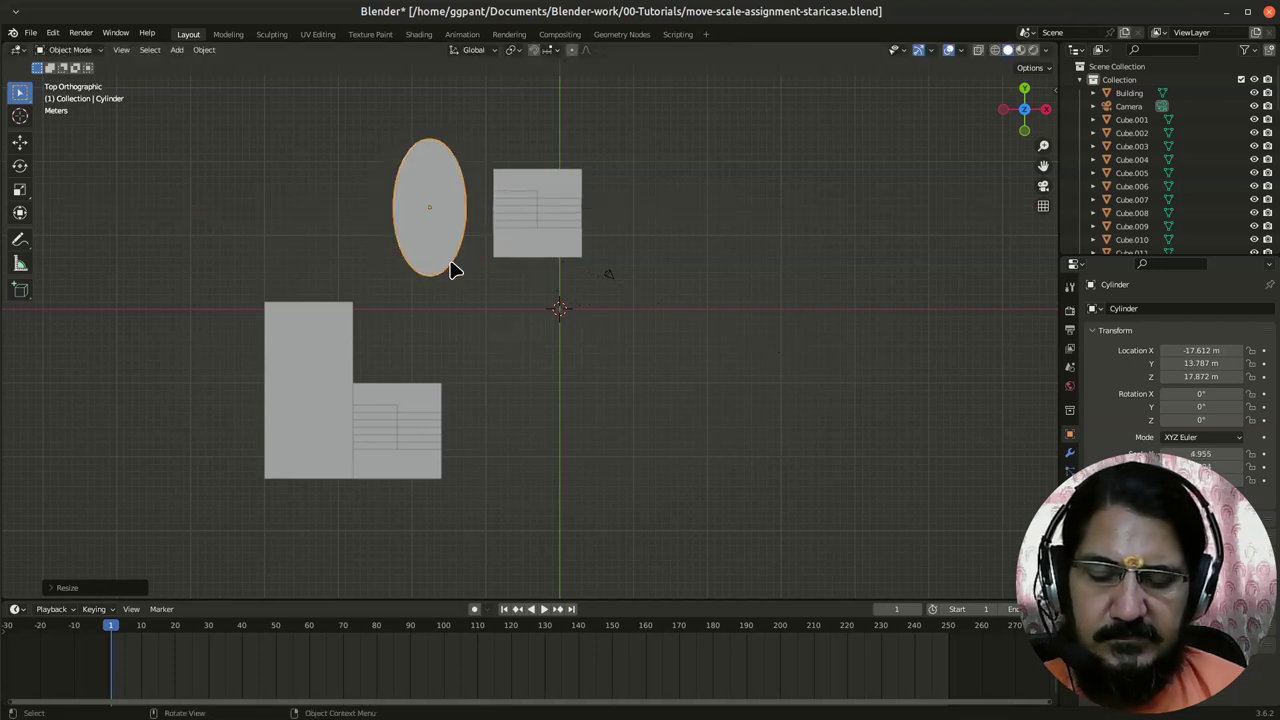
Step: Place the elliptical column against the second staircase at X -12.102 m, Y 13.426 m
{"action": "key", "text": "g"}
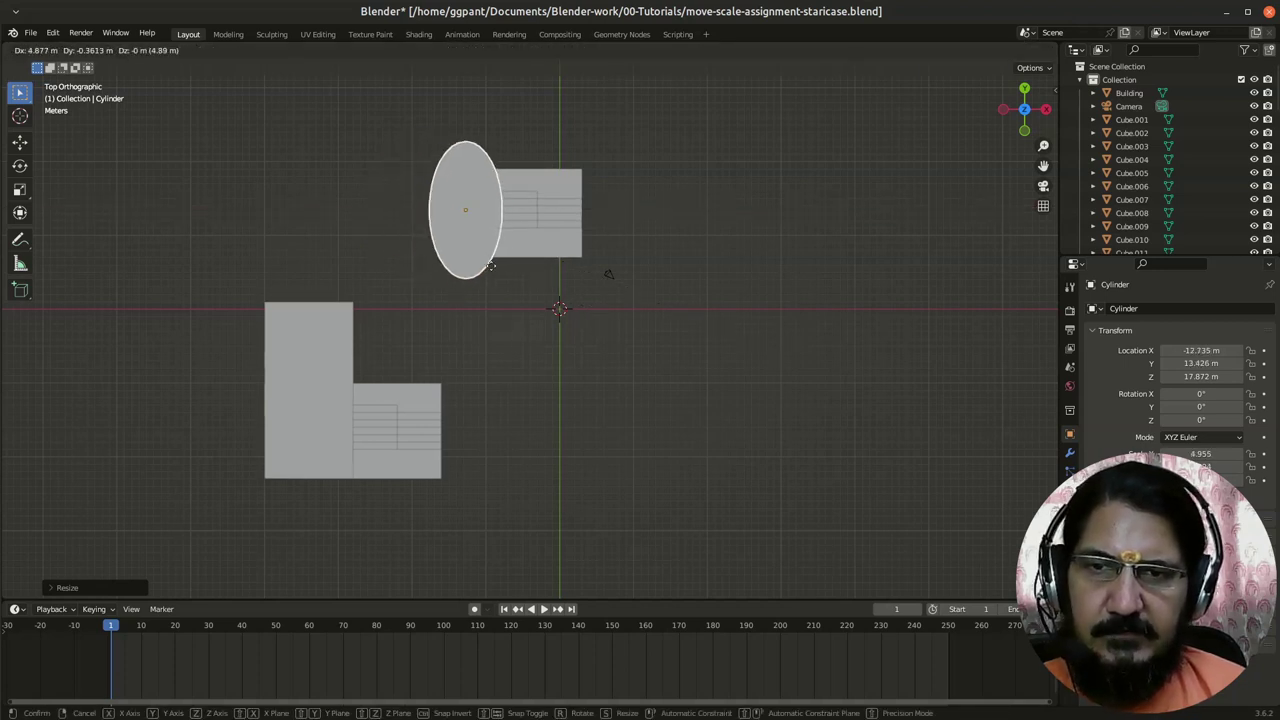
{"action": "left_click", "coordinate": [491, 265]}
{"action": "mouse_move", "coordinate": [691, 409]}
{"action": "middle_mouse_down"}
{"action": "mouse_move", "coordinate": [543, 266]}
{"action": "mouse_move", "coordinate": [577, 291]}
{"action": "mouse_move", "coordinate": [474, 289]}
{"action": "mouse_move", "coordinate": [609, 291]}
{"action": "mouse_move", "coordinate": [670, 318]}
{"action": "middle_mouse_up"}
{"action": "left_click", "coordinate": [791, 409]}
{"action": "mouse_move", "coordinate": [791, 409]}
{"action": "middle_mouse_down"}
{"action": "mouse_move", "coordinate": [780, 423]}
{"action": "mouse_move", "coordinate": [669, 363]}
{"action": "mouse_move", "coordinate": [565, 427]}
{"action": "middle_mouse_up"}
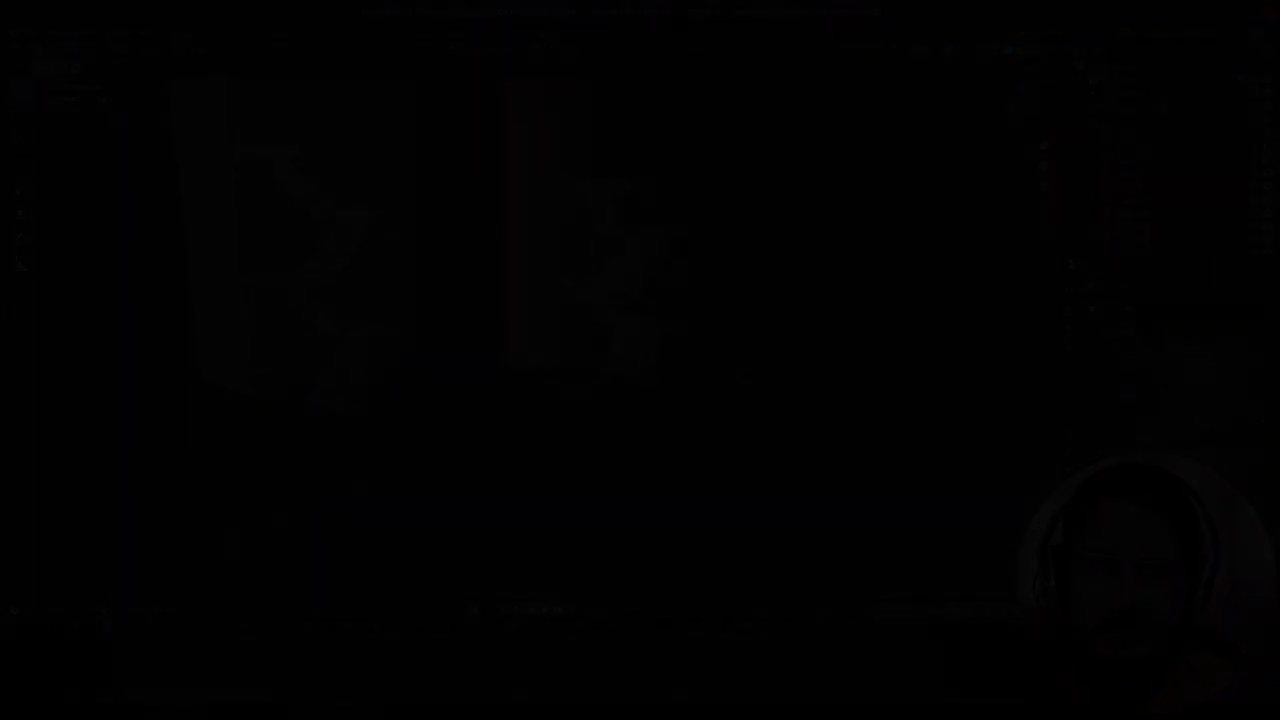